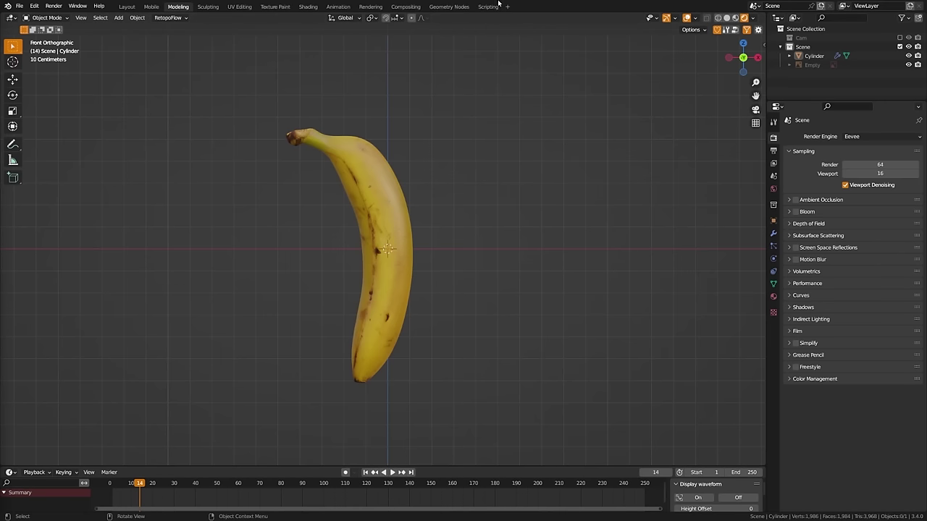
Add a single-bone armature and switch the viewport to wireframe shading
{"action": "key", "text": "shift+a"}
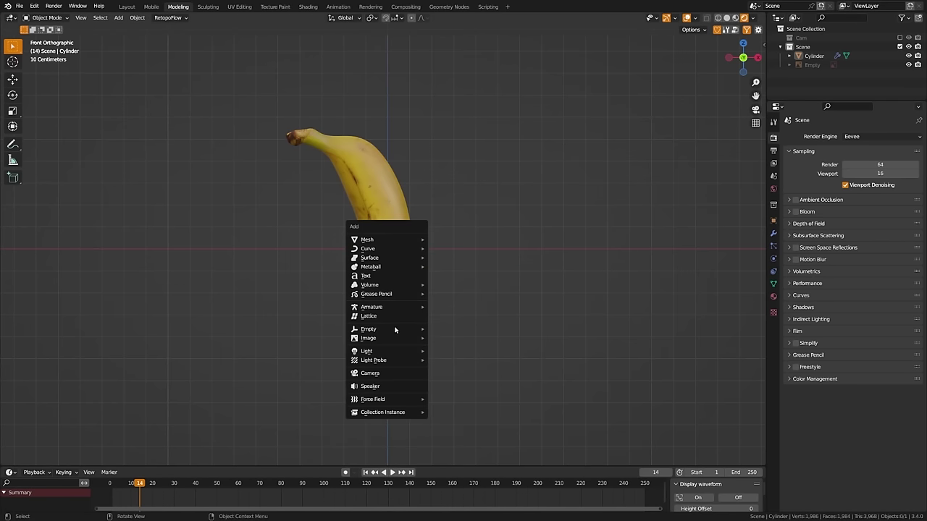
{"action": "mouse_move", "coordinate": [388, 310]}
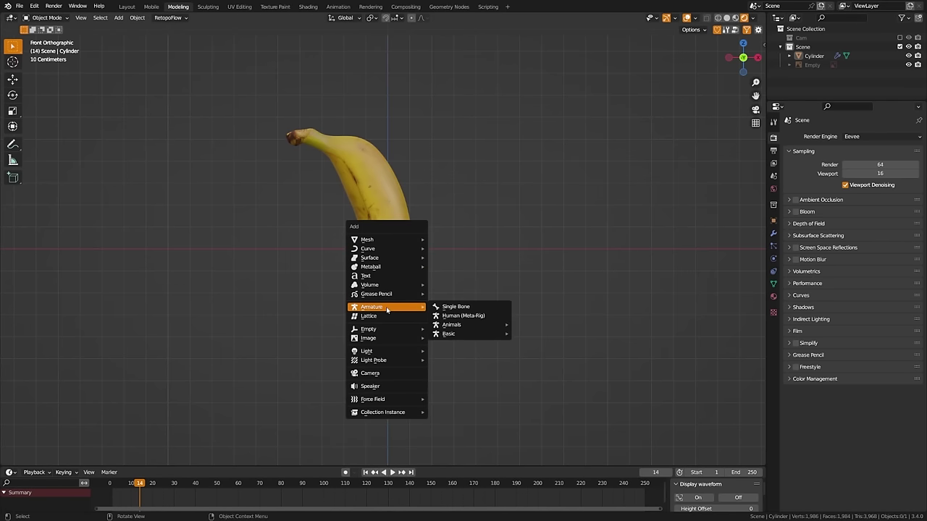
{"action": "left_click", "coordinate": [460, 308]}
{"action": "key", "text": "z"}
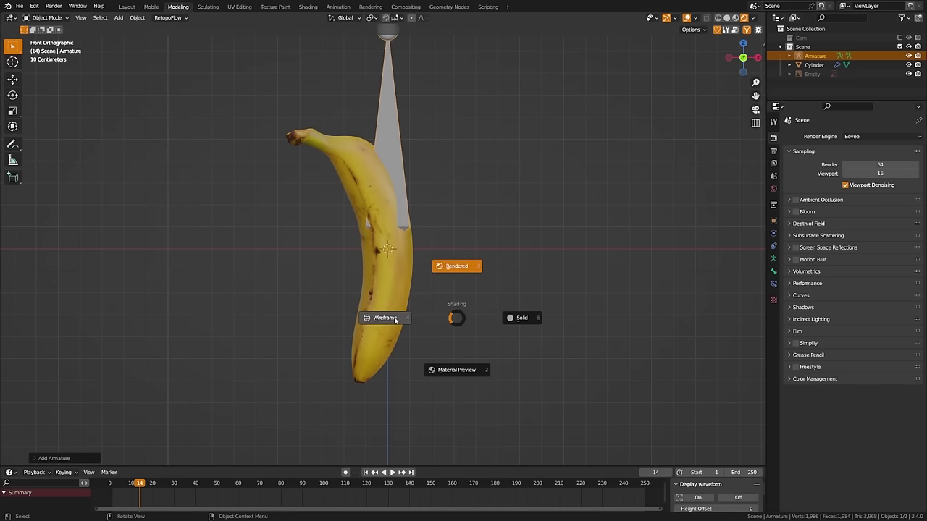
{"action": "left_click", "coordinate": [441, 325]}
Move the bone down inside the banana and put the armature into Edit Mode
{"action": "key", "text": "g"}
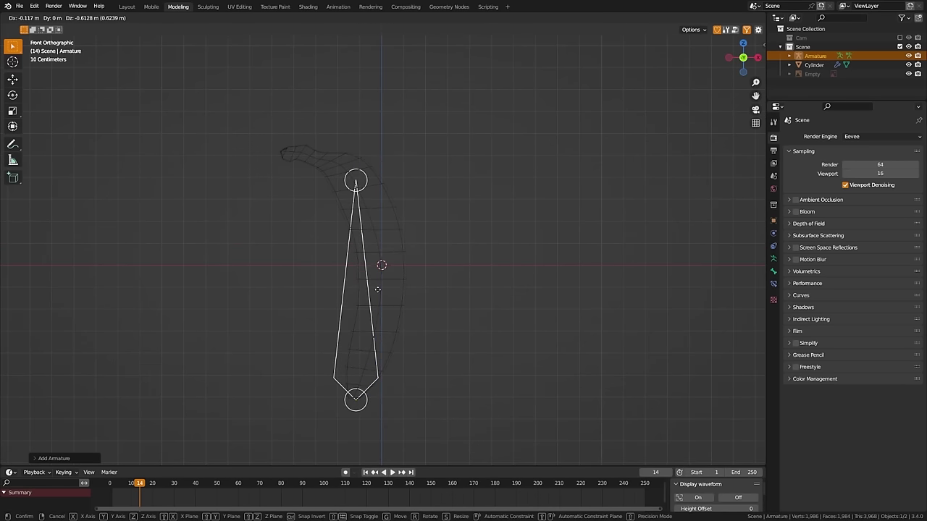
{"action": "left_click", "coordinate": [379, 263]}
{"action": "left_click", "coordinate": [357, 190]}
{"action": "left_click", "coordinate": [357, 191]}
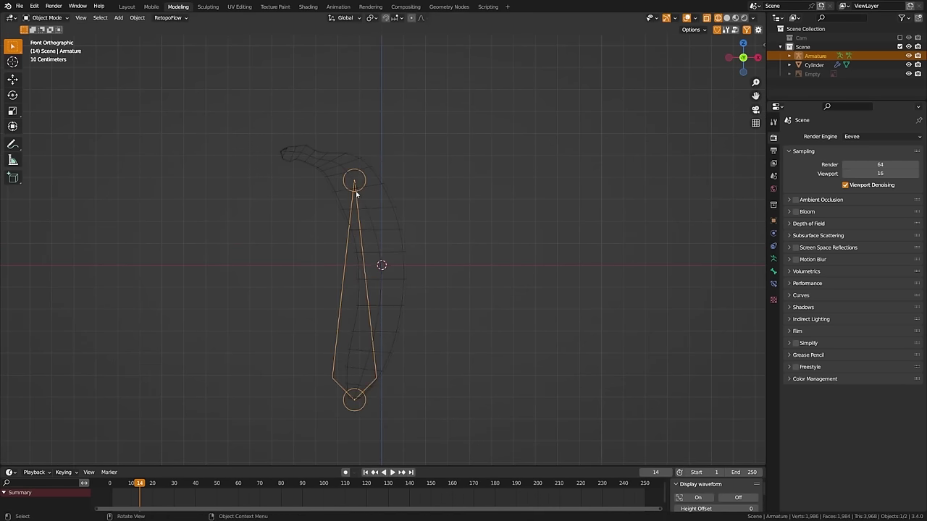
{"action": "key", "text": "ctrl+Tab"}
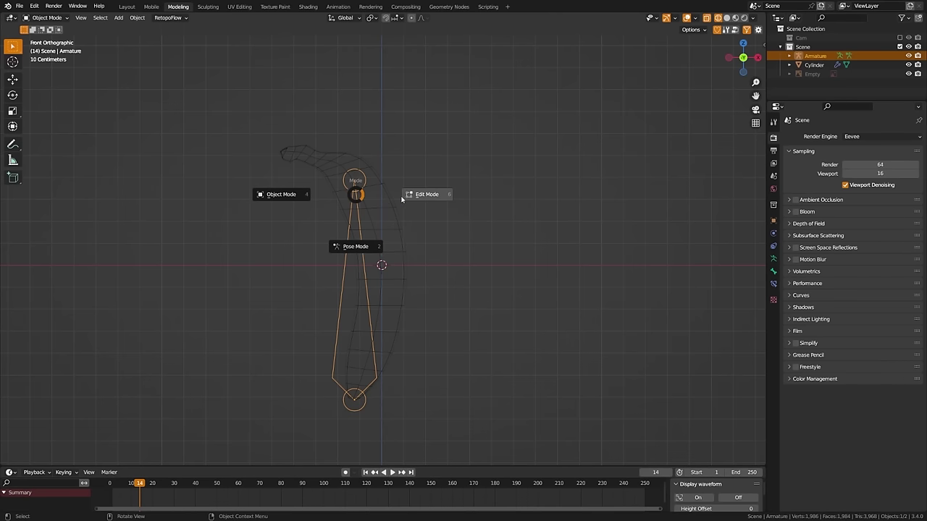
{"action": "left_click", "coordinate": [417, 196]}
Move the bone's tip down vertically near the banana's bottom and rotate it
{"action": "key", "text": "g"}
{"action": "key", "text": "z"}
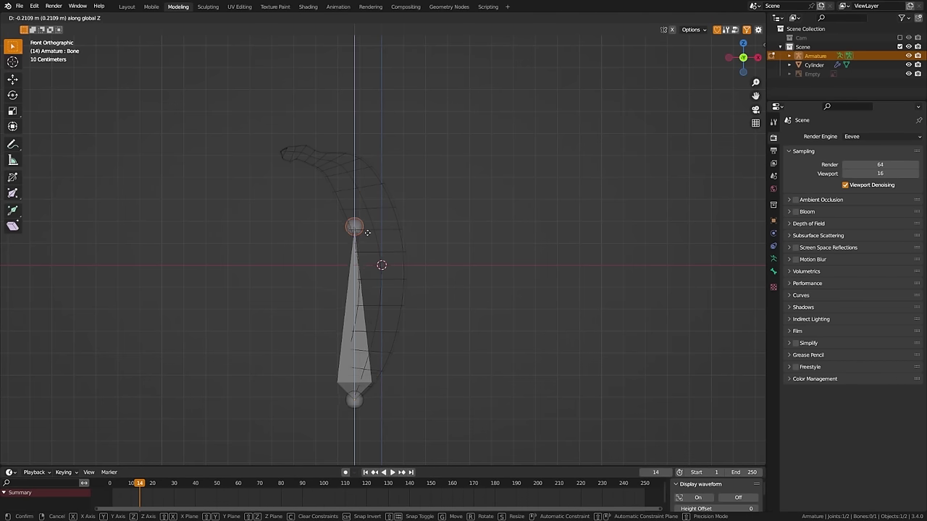
{"action": "left_click", "coordinate": [354, 388]}
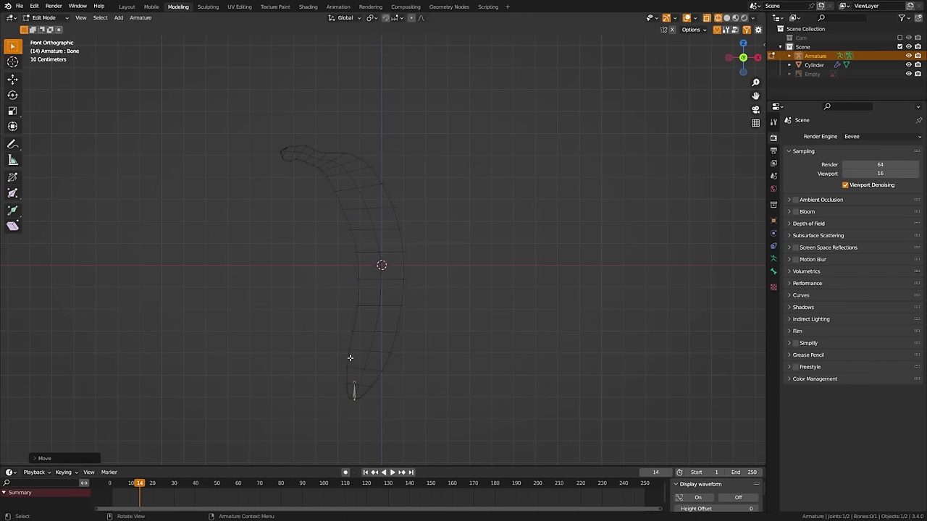
{"action": "key", "text": "r"}
{"action": "left_click", "coordinate": [373, 381]}
Extrude a long bone up below the stem and a short stem bone, then clear its parent
{"action": "key", "text": "e"}
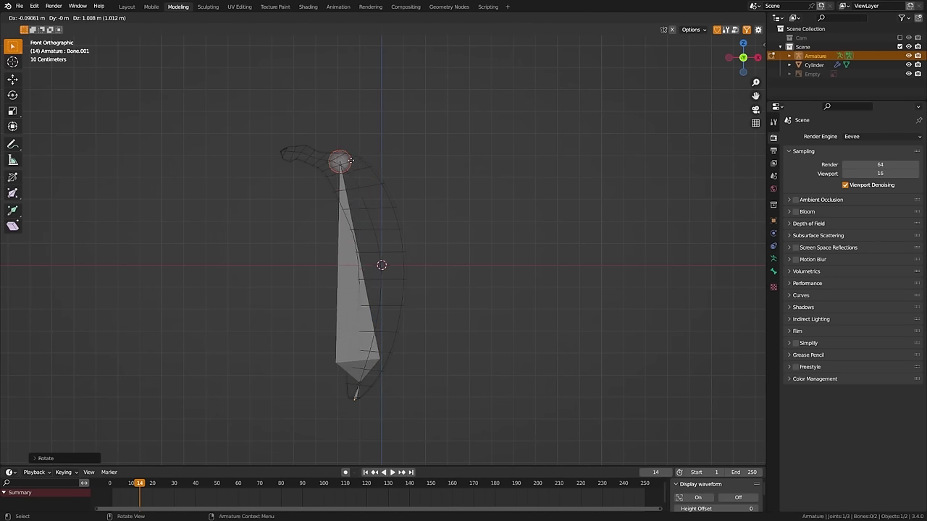
{"action": "left_click", "coordinate": [348, 160]}
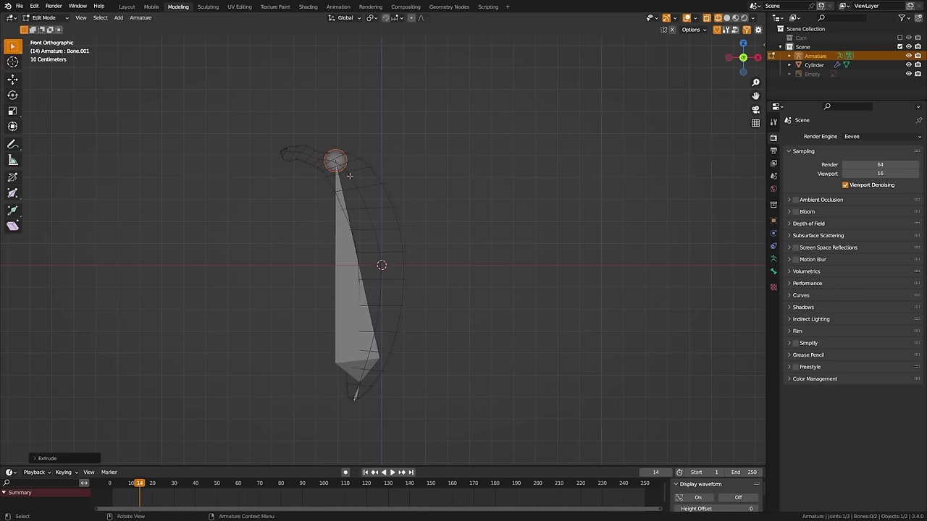
{"action": "key", "text": "e"}
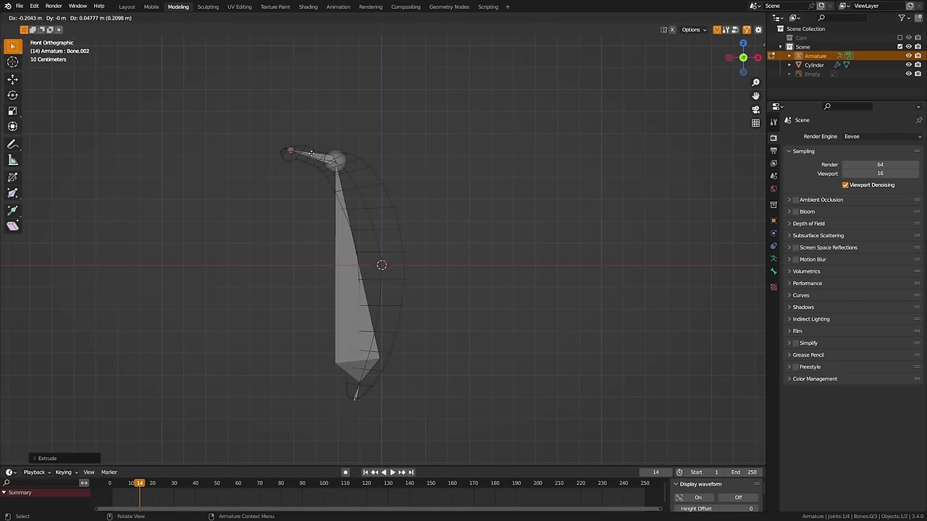
{"action": "left_click", "coordinate": [311, 155]}
{"action": "left_click", "coordinate": [321, 157]}
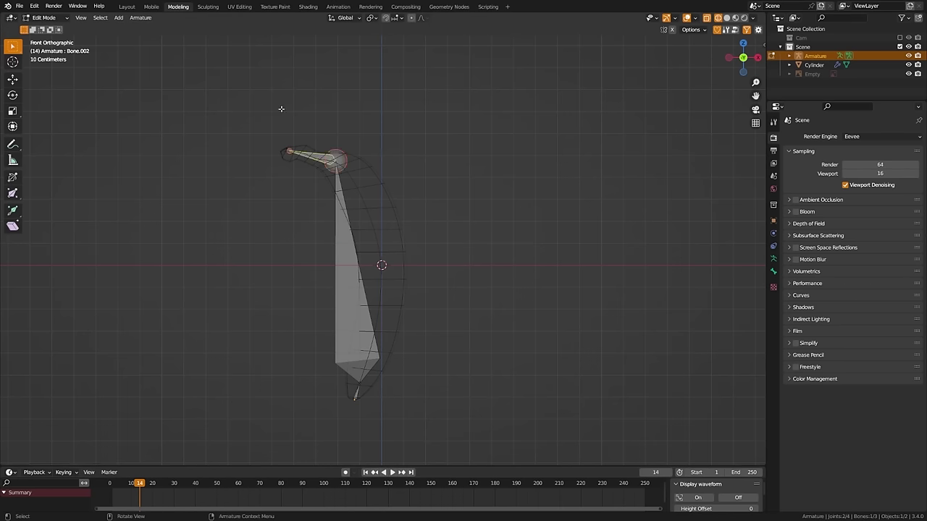
{"action": "key", "text": "alt+p"}
{"action": "left_click", "coordinate": [308, 178]}
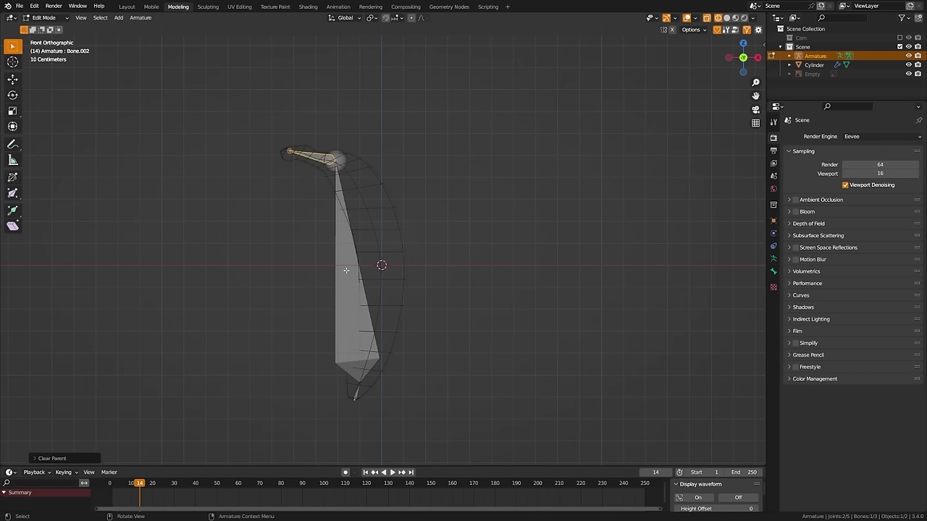
Rename the small bottom bone to Start
{"action": "left_click", "coordinate": [356, 391]}
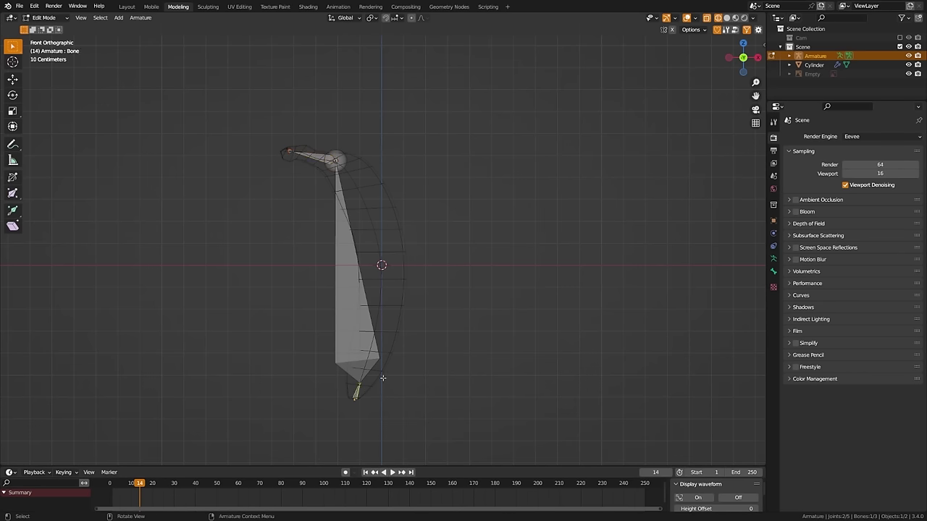
{"action": "key", "text": "F2"}
{"action": "type", "text": "Start"}
{"action": "key", "text": "Return"}
Rename the middle bone Bone.001 to Body and the stem bone Bone.002 to End
{"action": "left_click", "coordinate": [349, 332]}
{"action": "key", "text": "F2"}
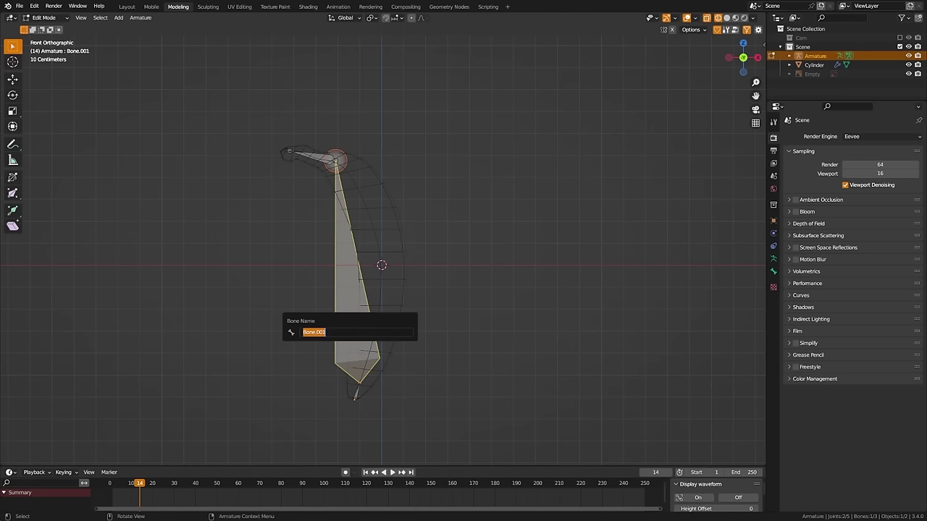
{"action": "type", "text": "Body"}
{"action": "key", "text": "Return"}
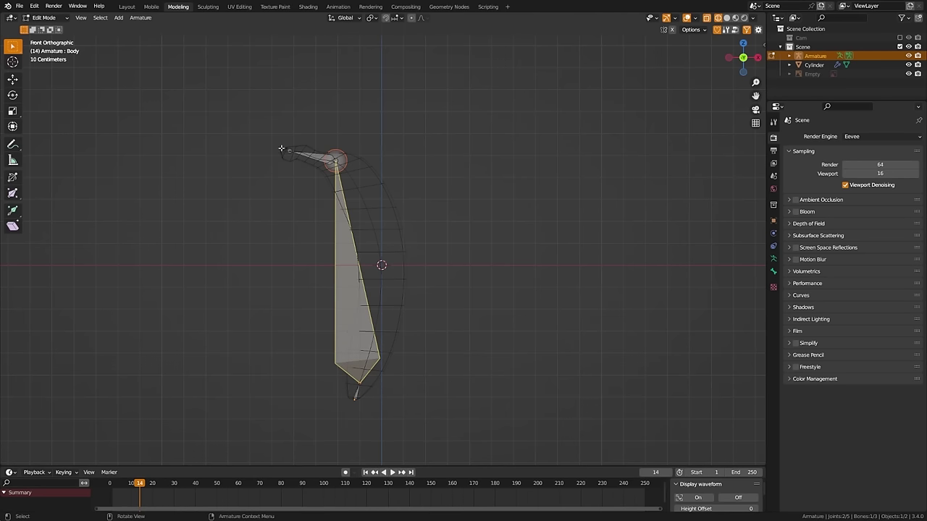
{"action": "left_click", "coordinate": [310, 158]}
{"action": "key", "text": "F2"}
{"action": "type", "text": "End"}
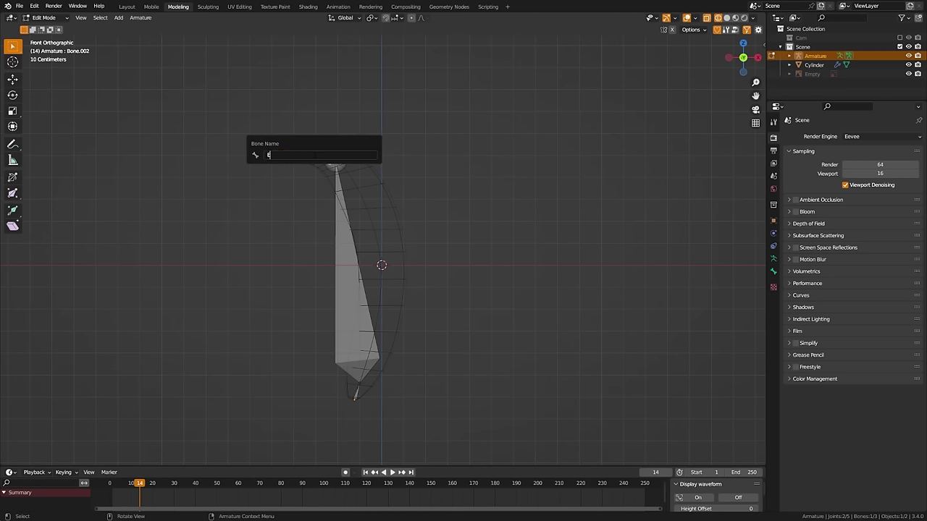
{"action": "key", "text": "Return"}
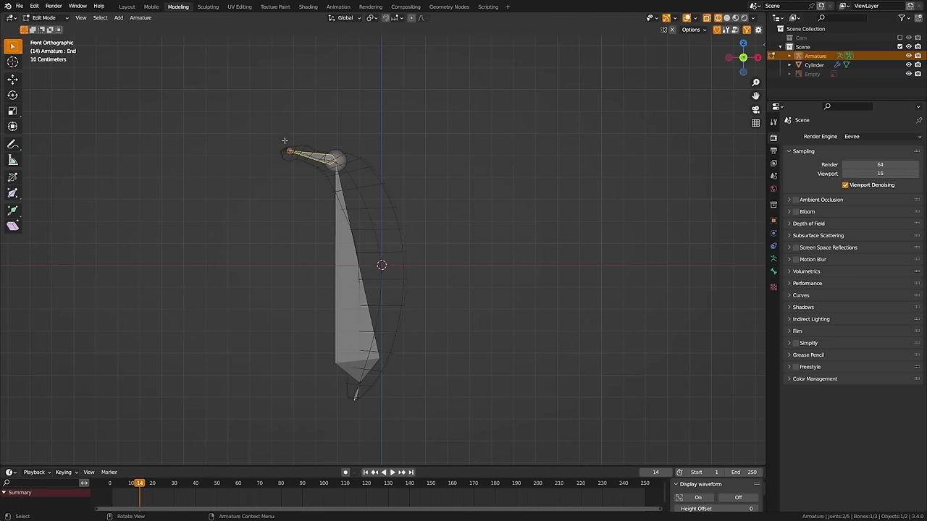
{"action": "left_click", "coordinate": [339, 313]}
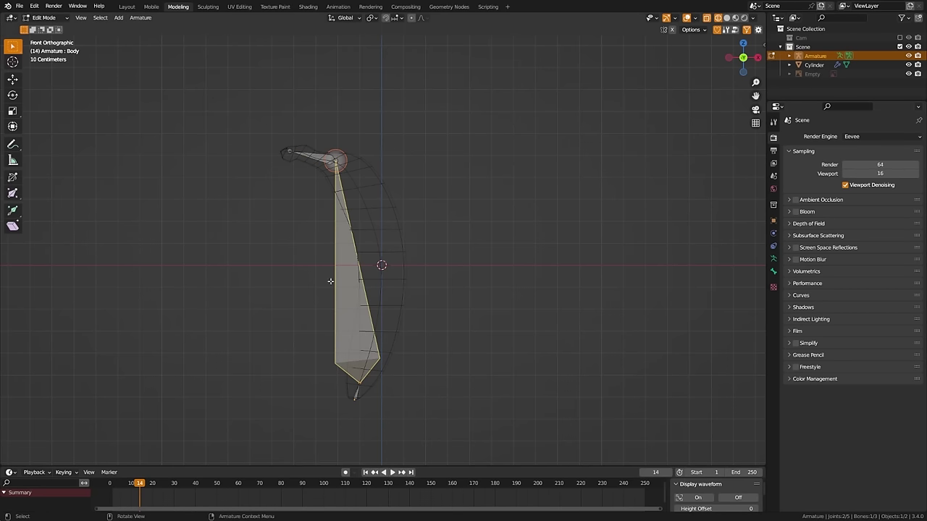
Set the armature's viewport display to B-Bone
{"action": "left_click", "coordinate": [774, 259]}
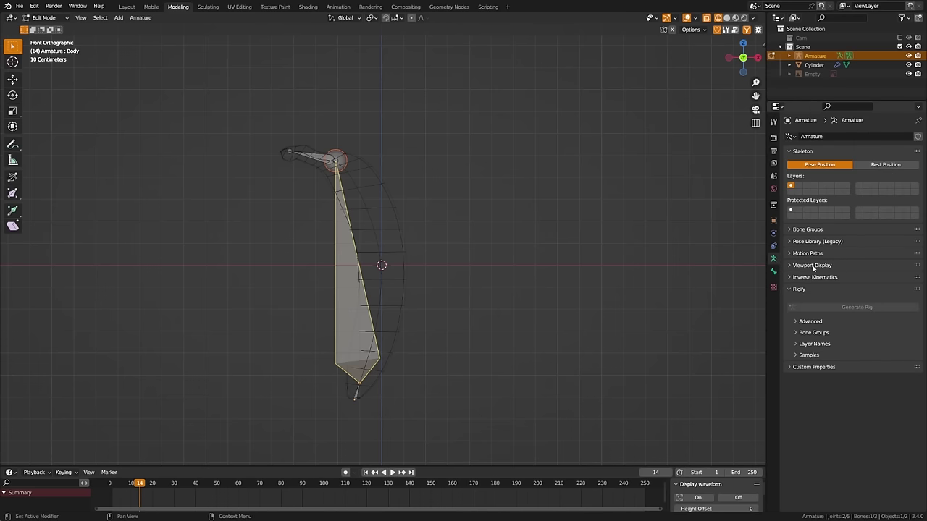
{"action": "left_click", "coordinate": [813, 266]}
{"action": "left_click", "coordinate": [854, 279]}
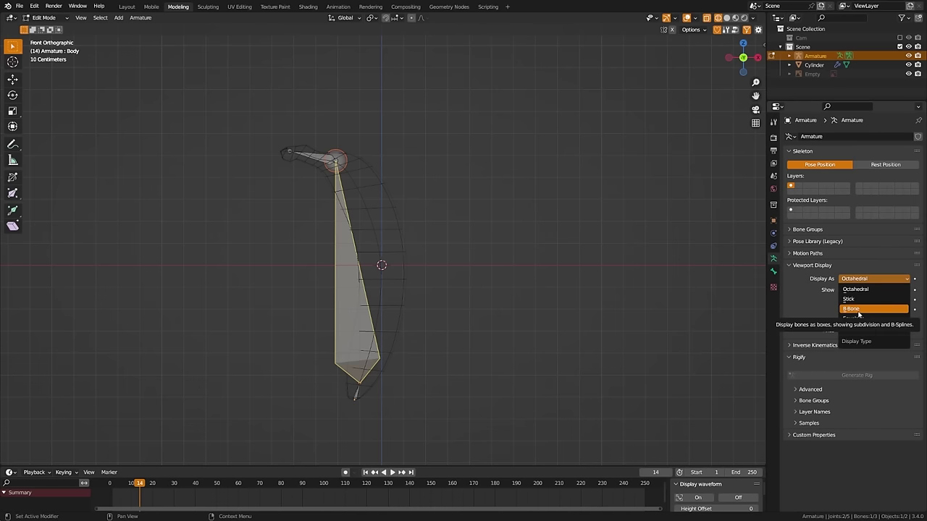
{"action": "left_click", "coordinate": [858, 309]}
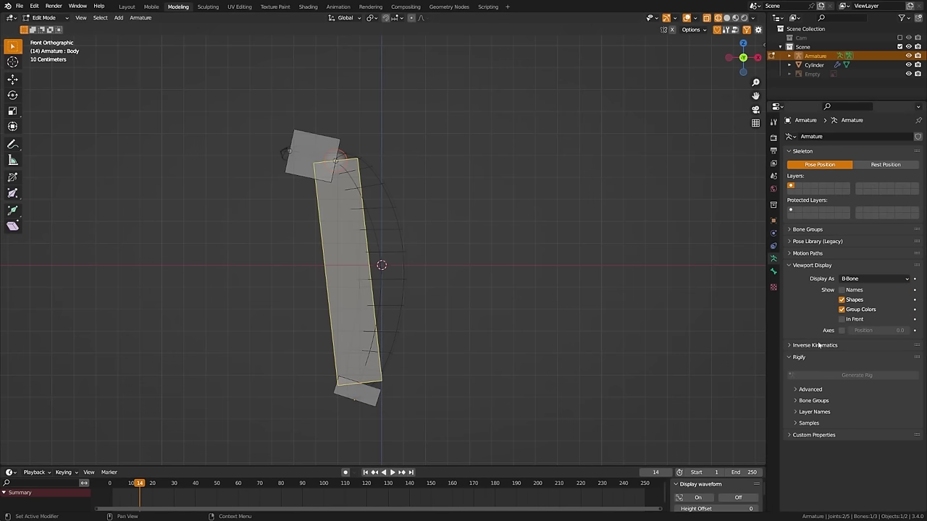
Give the Body bone 12 bendy-bone segments
{"action": "left_click", "coordinate": [774, 271]}
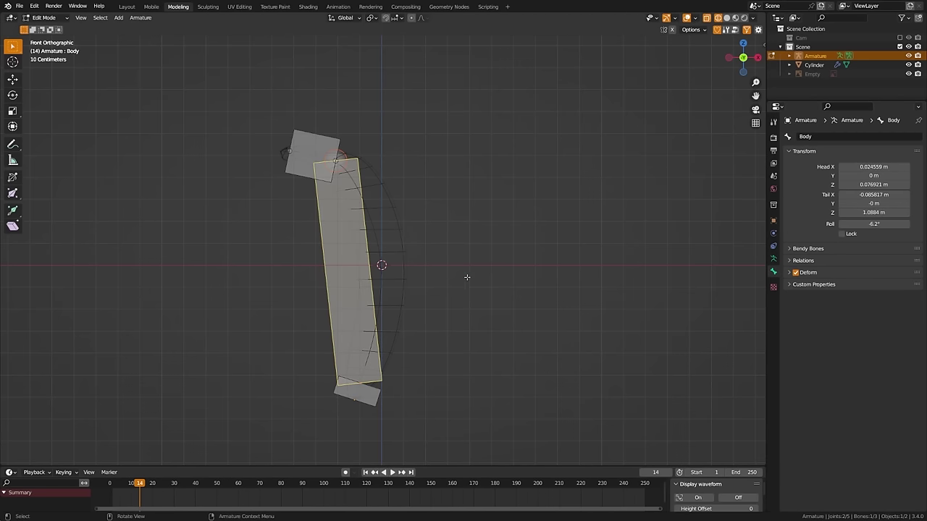
{"action": "left_click", "coordinate": [807, 248]}
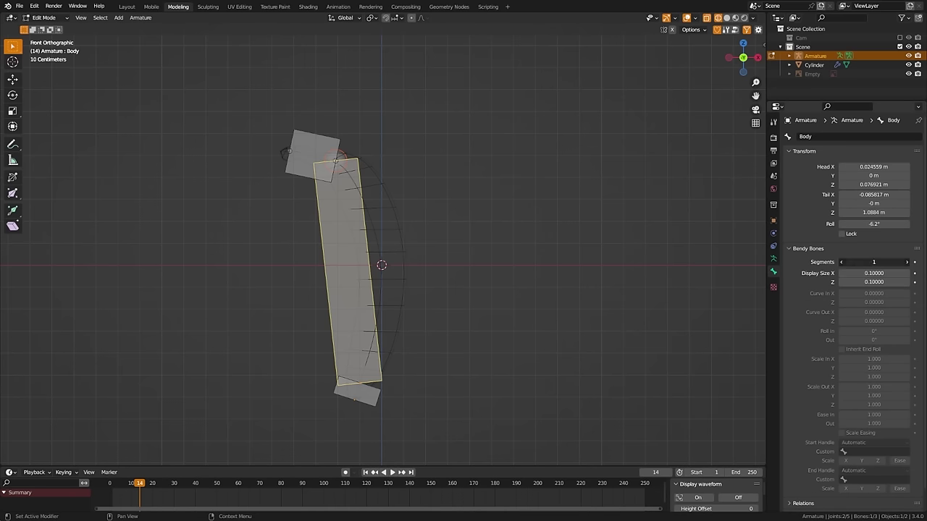
{"action": "left_click", "coordinate": [875, 262]}
{"action": "type", "text": "12"}
{"action": "key", "text": "Return"}
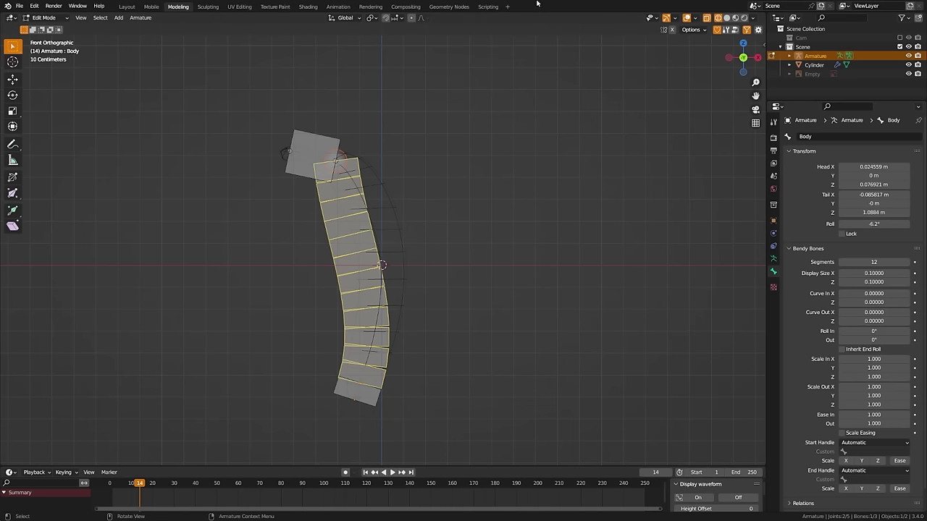
{"action": "key", "text": "ctrl+Tab"}
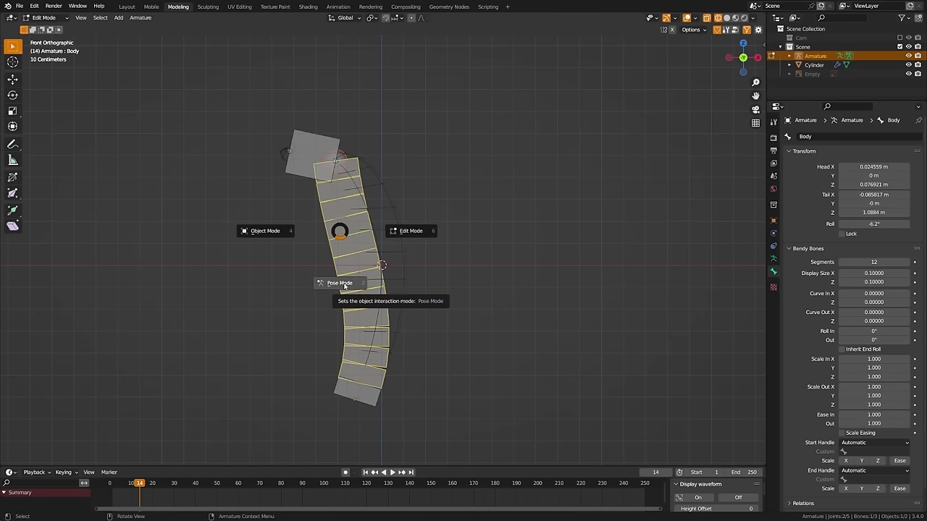
In Pose Mode, add a Stretch To bone constraint to the Body bone
{"action": "left_click", "coordinate": [340, 283]}
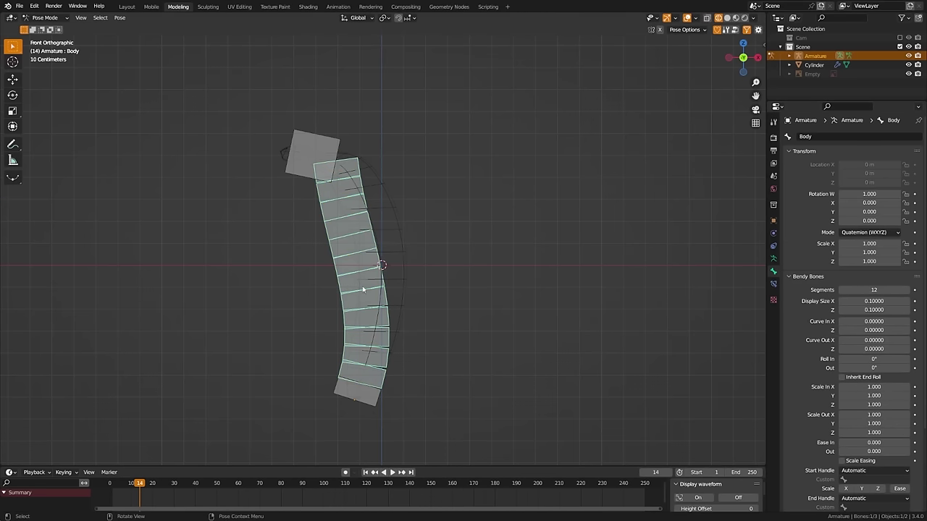
{"action": "left_click", "coordinate": [774, 286]}
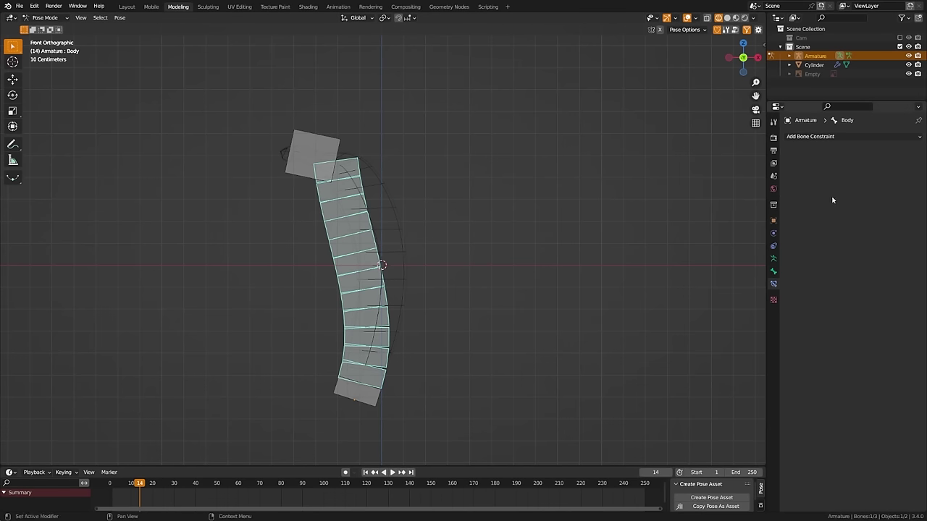
{"action": "left_click", "coordinate": [818, 139]}
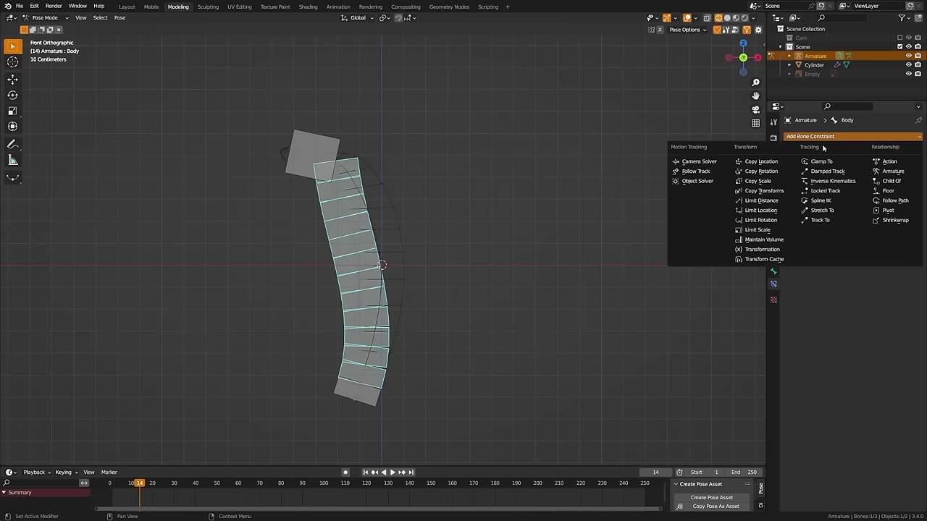
{"action": "left_click", "coordinate": [831, 213]}
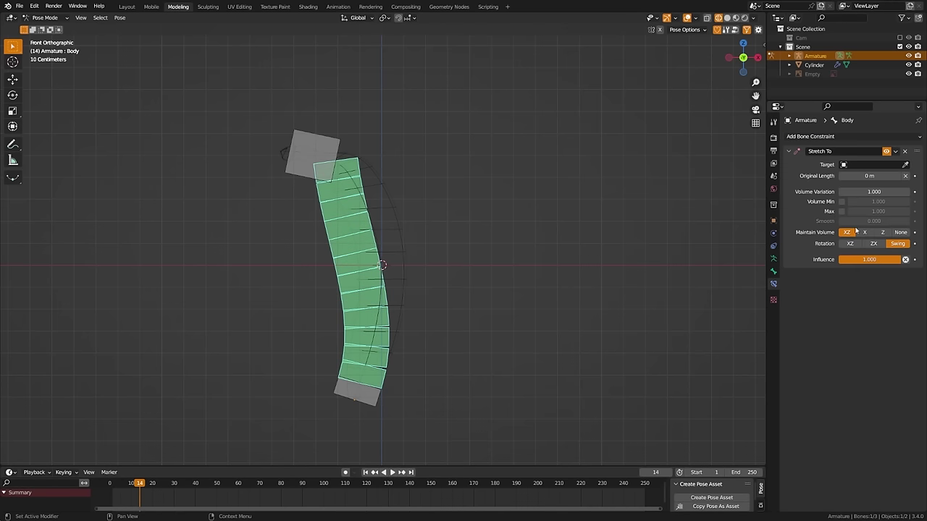
Set the Stretch To target to the Armature object and its End bone
{"action": "left_click", "coordinate": [905, 165]}
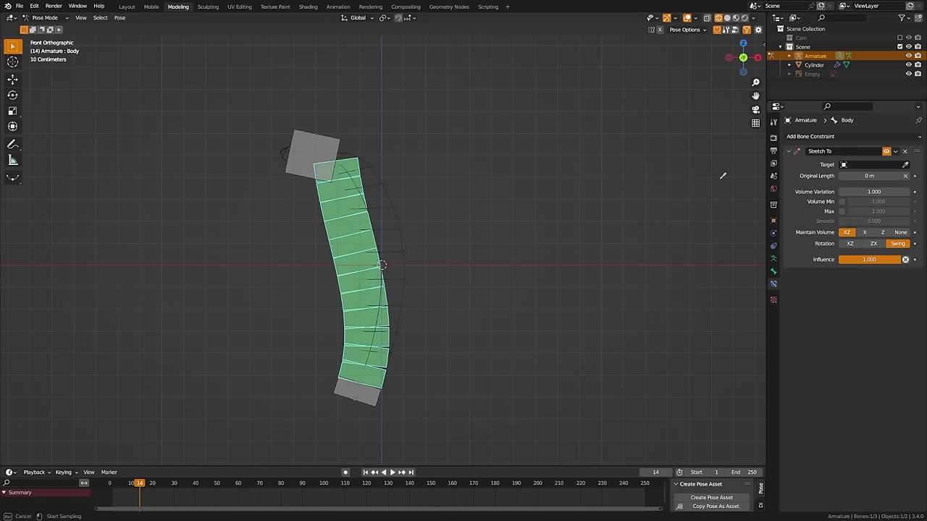
{"action": "left_click", "coordinate": [339, 163]}
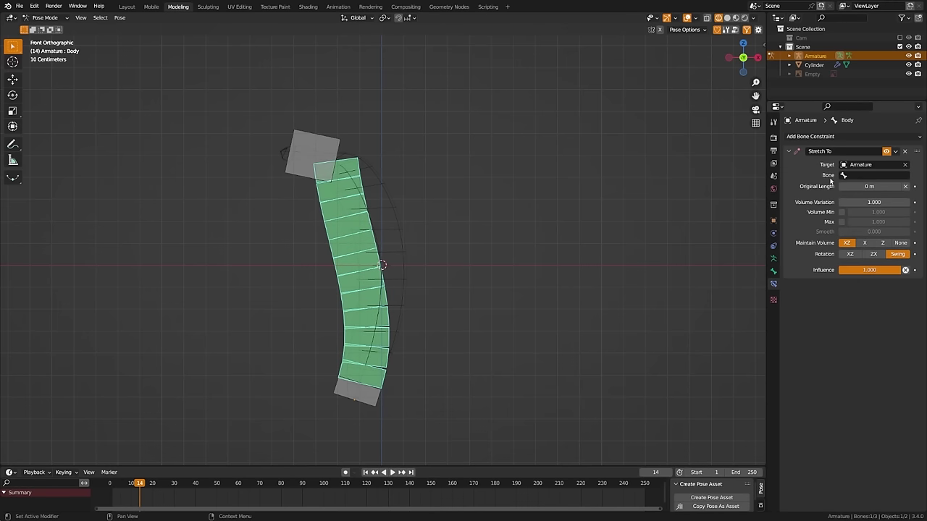
{"action": "left_click", "coordinate": [848, 176]}
{"action": "left_click", "coordinate": [841, 207]}
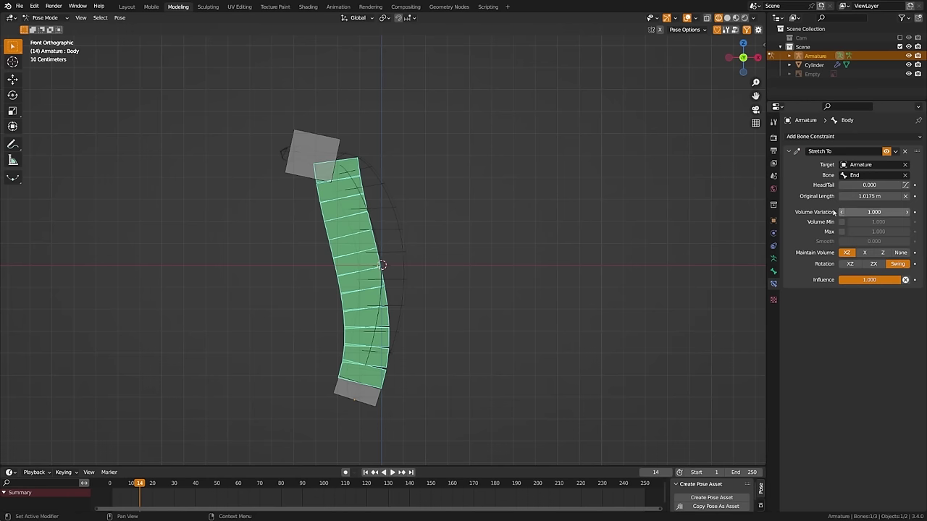
Test-move the End bone to check the stretching, cancel, and reselect Body
{"action": "left_click", "coordinate": [298, 172]}
{"action": "key", "text": "g"}
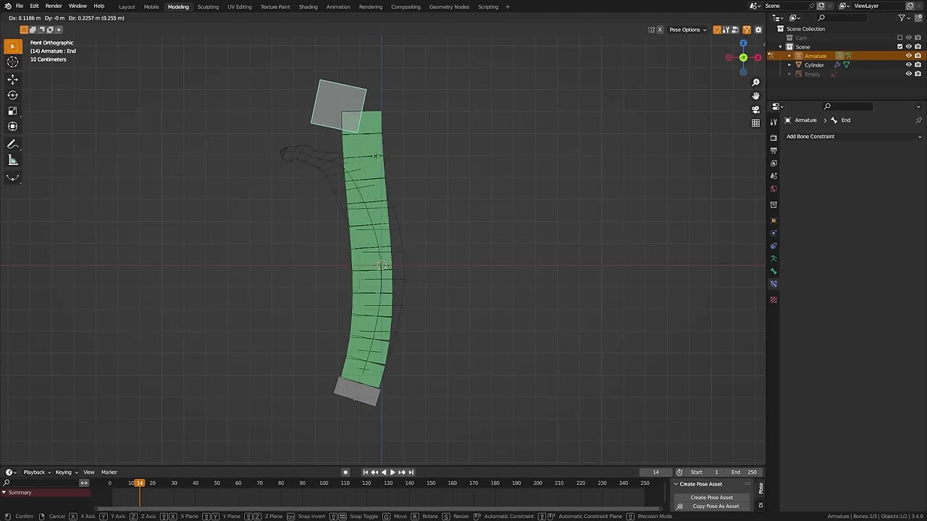
{"action": "right_click", "coordinate": [344, 200]}
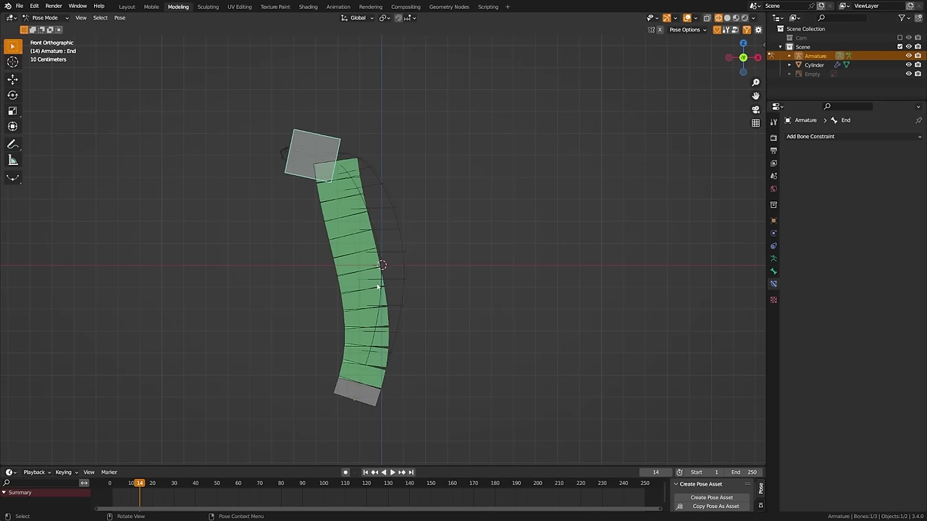
{"action": "left_click", "coordinate": [357, 252]}
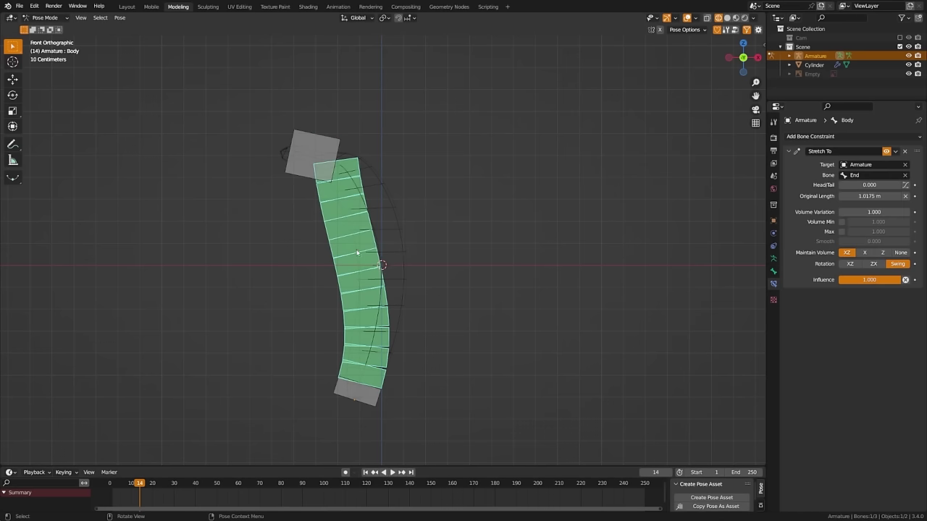
Set Body's start and end B-Bone handles to Absolute, using the Start and End bones
{"action": "left_click", "coordinate": [773, 273]}
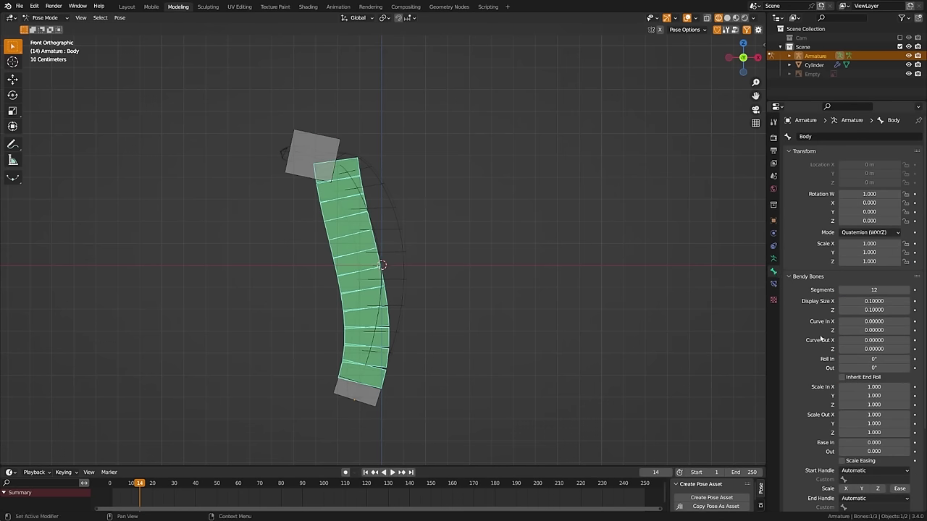
{"action": "scroll", "coordinate": [821, 339], "scroll_direction": "down", "scroll_amount": 2}
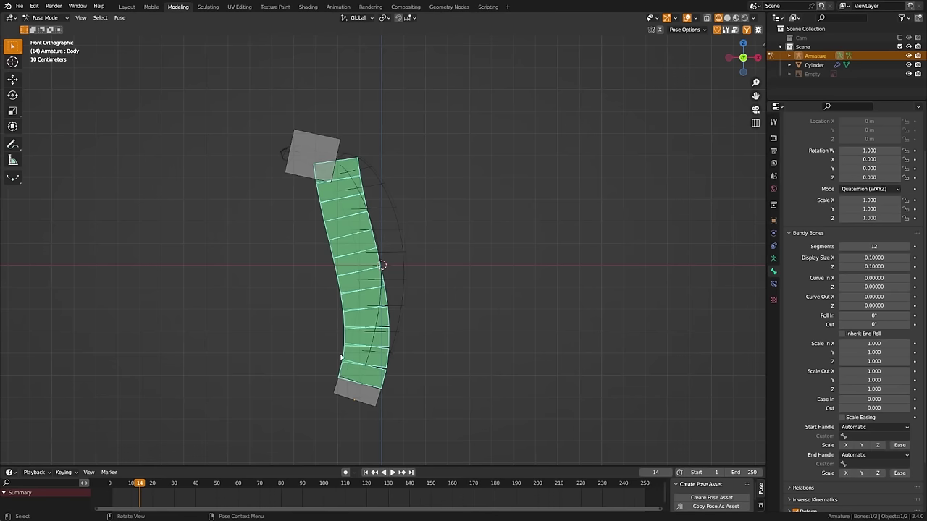
{"action": "left_click", "coordinate": [849, 427]}
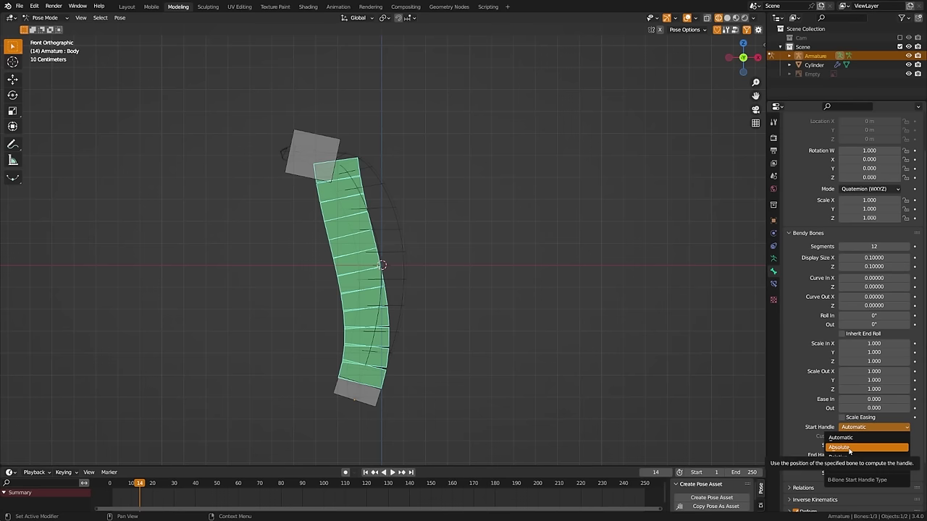
{"action": "left_click", "coordinate": [840, 447]}
{"action": "left_click", "coordinate": [859, 455]}
{"action": "left_click", "coordinate": [842, 475]}
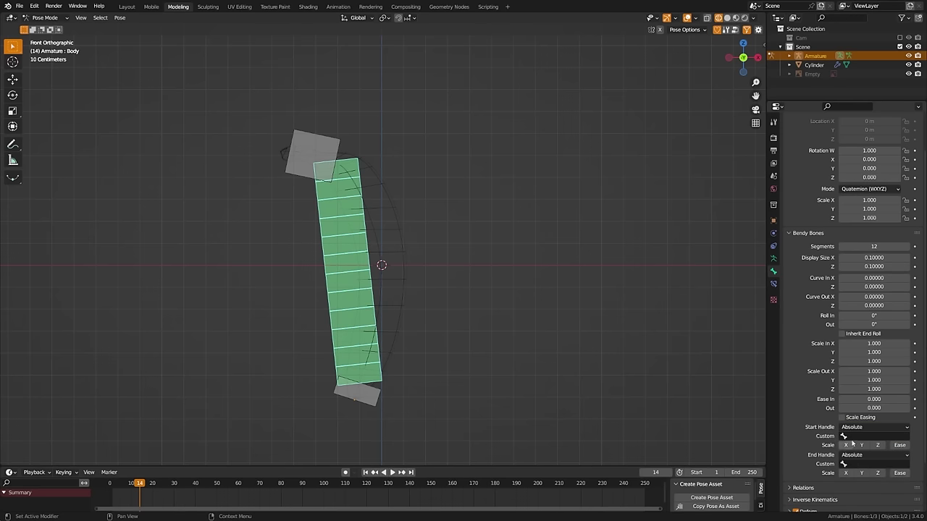
{"action": "left_click", "coordinate": [850, 437]}
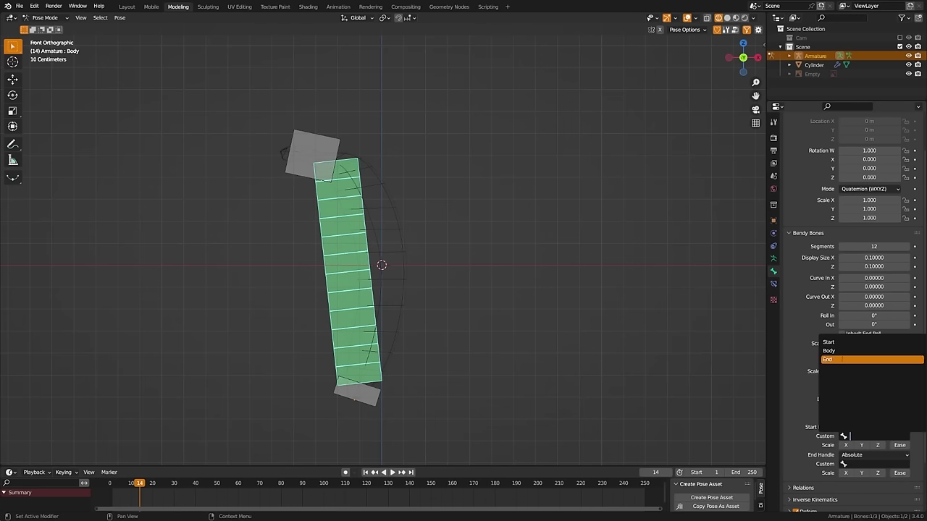
{"action": "left_click", "coordinate": [829, 342]}
{"action": "left_click", "coordinate": [850, 465]}
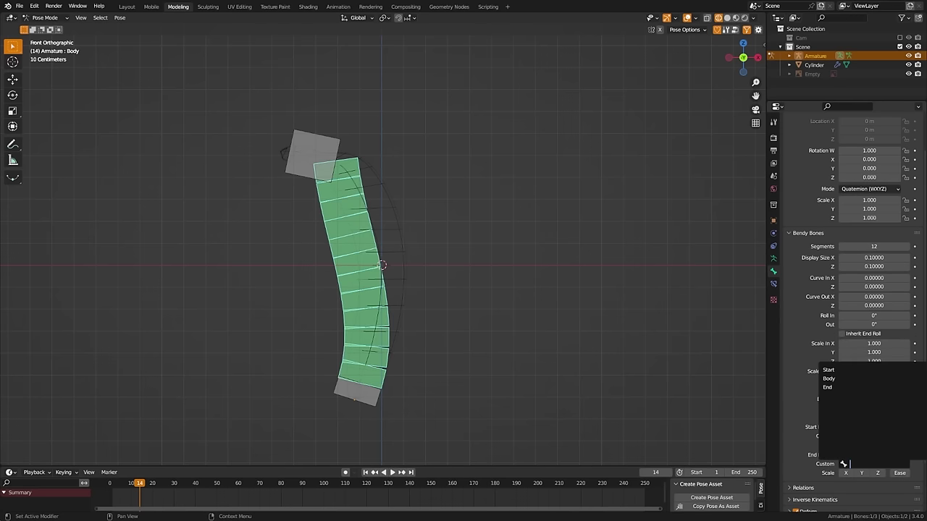
{"action": "left_click", "coordinate": [828, 387]}
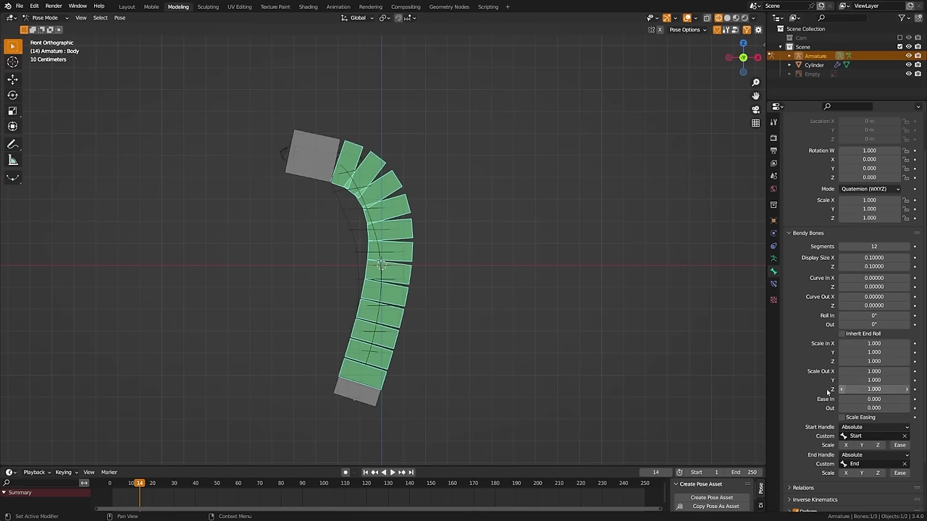
Test-rotate the End bone to check the curve, cancel, and enter Edit Mode
{"action": "left_click", "coordinate": [314, 172]}
{"action": "key", "text": "r"}
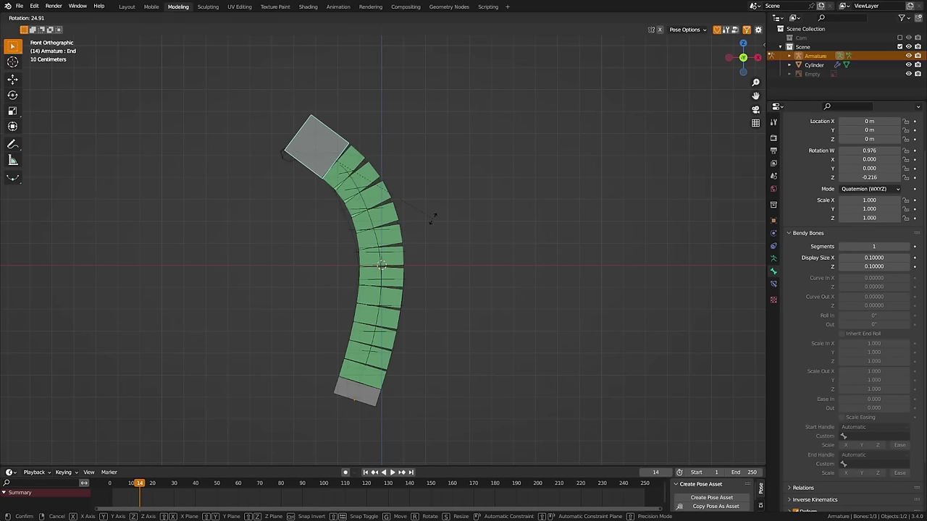
{"action": "key", "text": "Escape"}
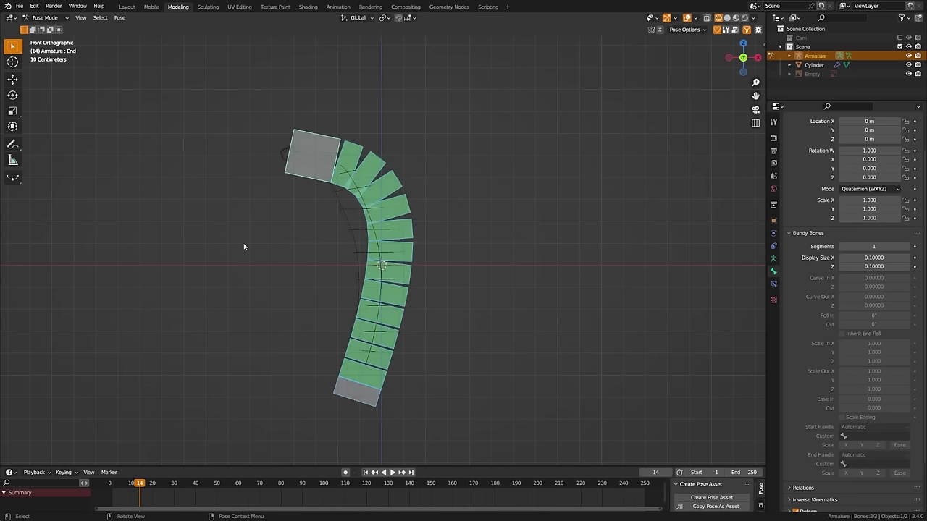
{"action": "key", "text": "Tab"}
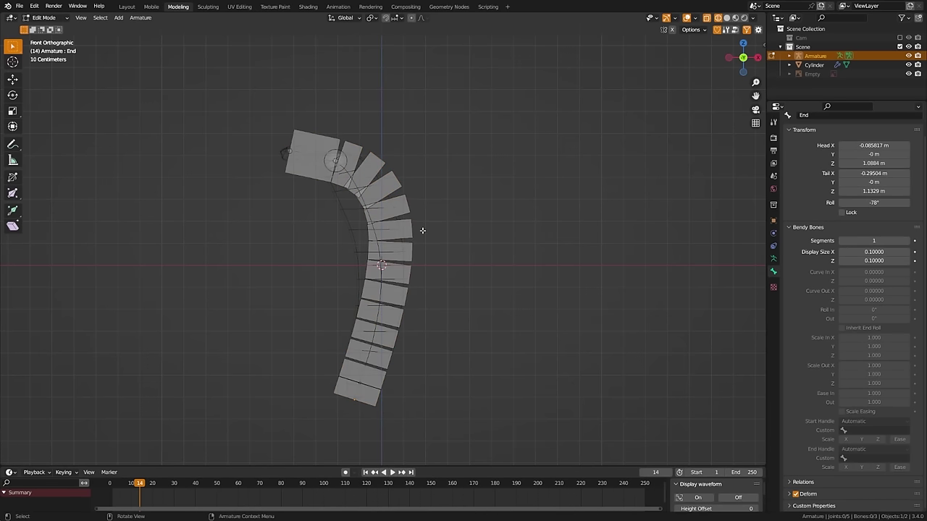
Shrink the bones' B-Bone display size to 0.02986 with the Bone Size tool
{"action": "left_click", "coordinate": [12, 194]}
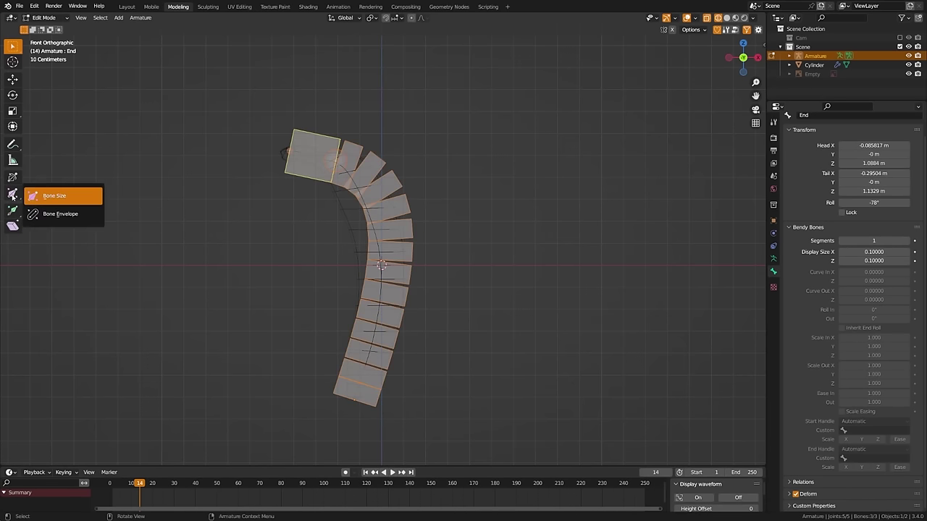
{"action": "left_click", "coordinate": [54, 196]}
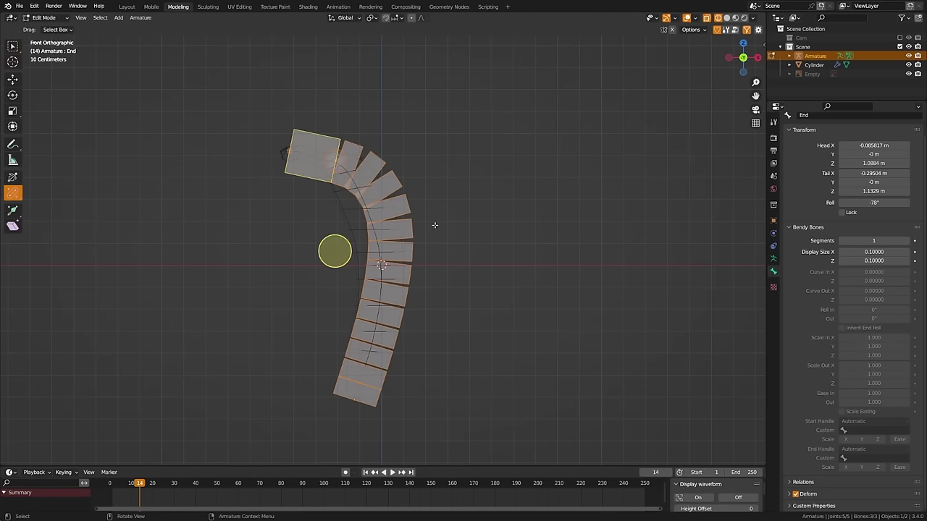
{"action": "left_click_drag", "start_coordinate": [335, 252], "coordinate": [343, 298]}
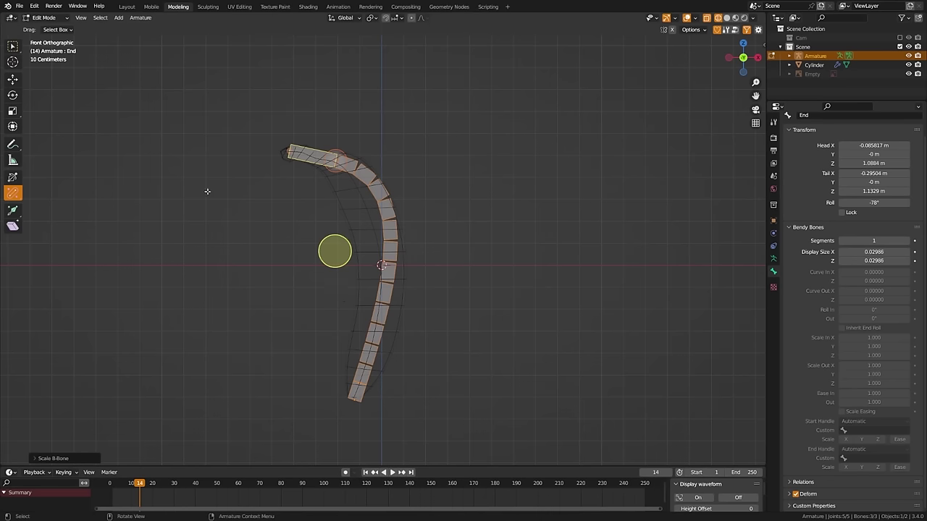
In Pose Mode, rotate and move the End bone to follow the banana's curved tip
{"action": "key", "text": "ctrl+Tab"}
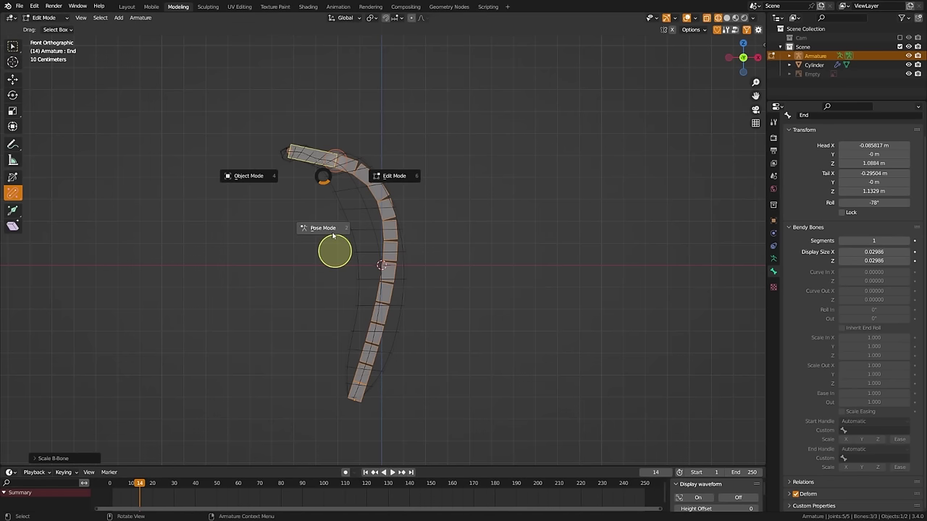
{"action": "left_click", "coordinate": [319, 162]}
{"action": "key", "text": "r"}
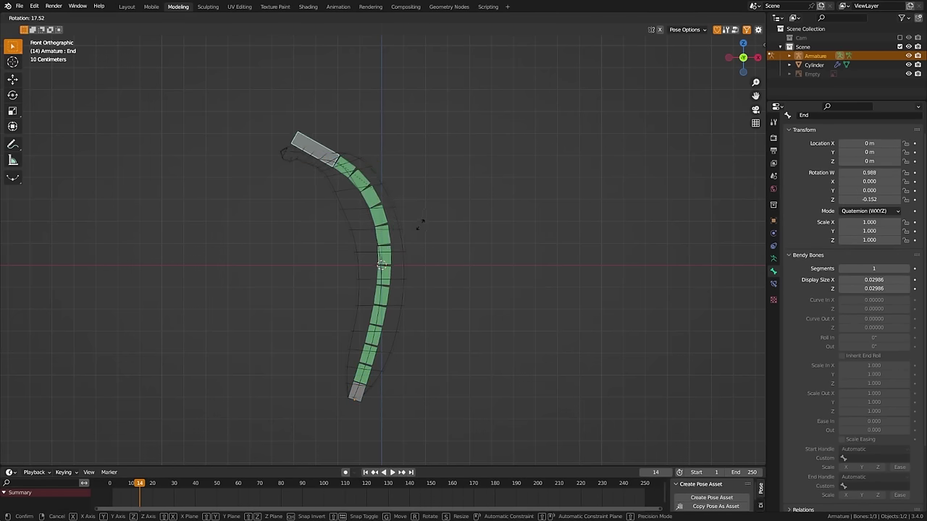
{"action": "left_click", "coordinate": [398, 247]}
{"action": "key", "text": "r"}
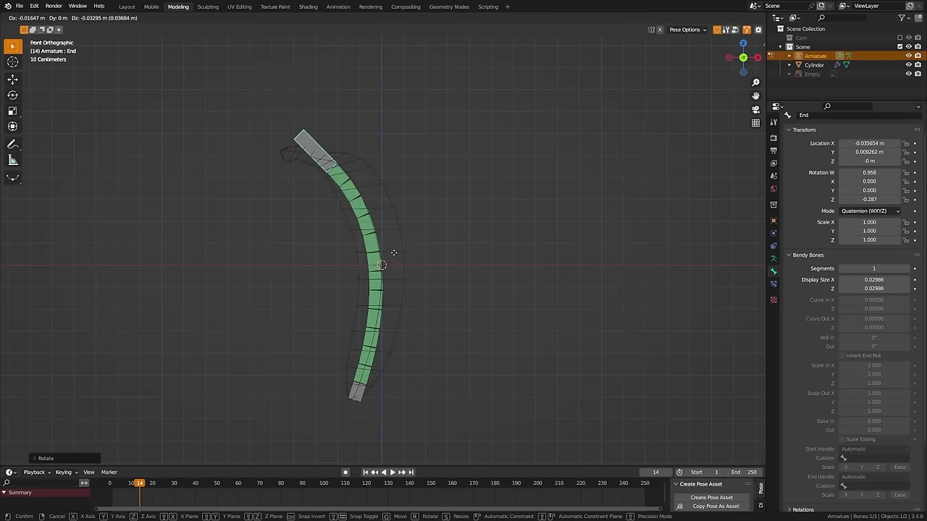
{"action": "left_click", "coordinate": [402, 239]}
{"action": "key", "text": "g"}
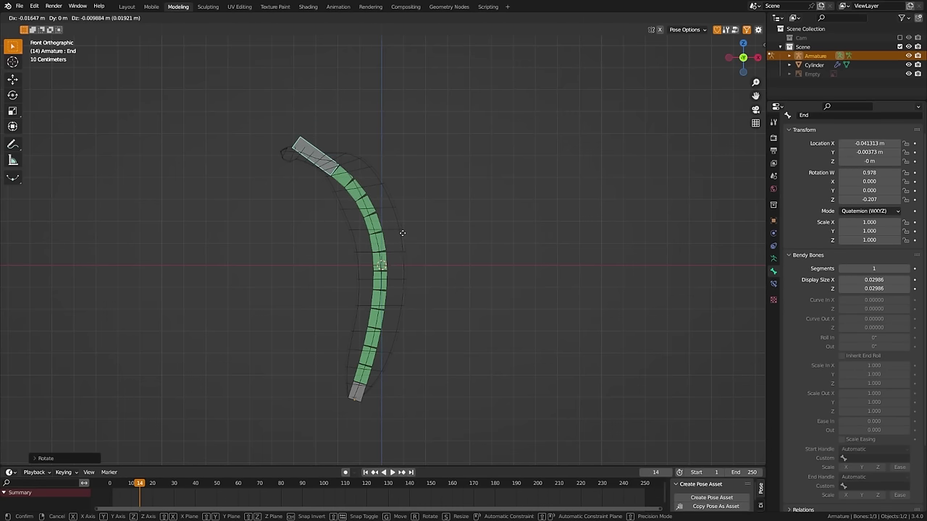
{"action": "left_click", "coordinate": [402, 243]}
{"action": "key", "text": "r"}
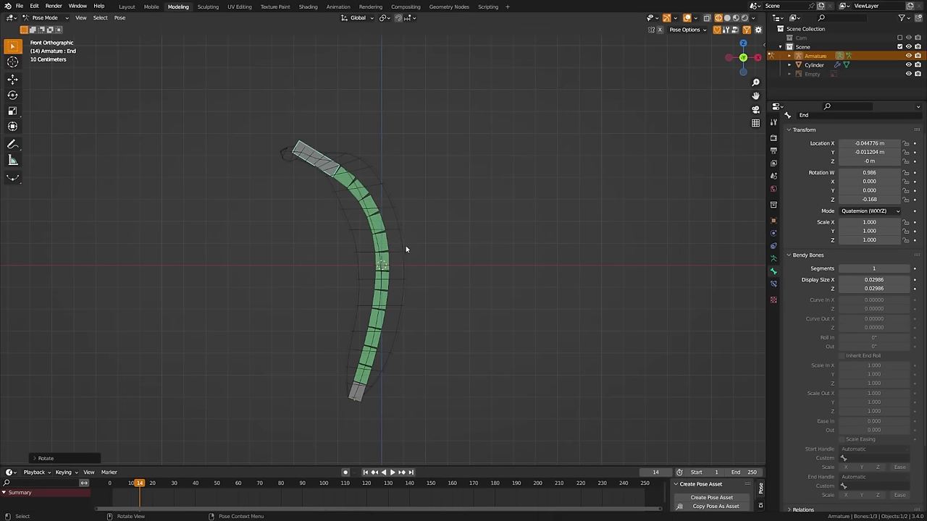
{"action": "left_click", "coordinate": [405, 270]}
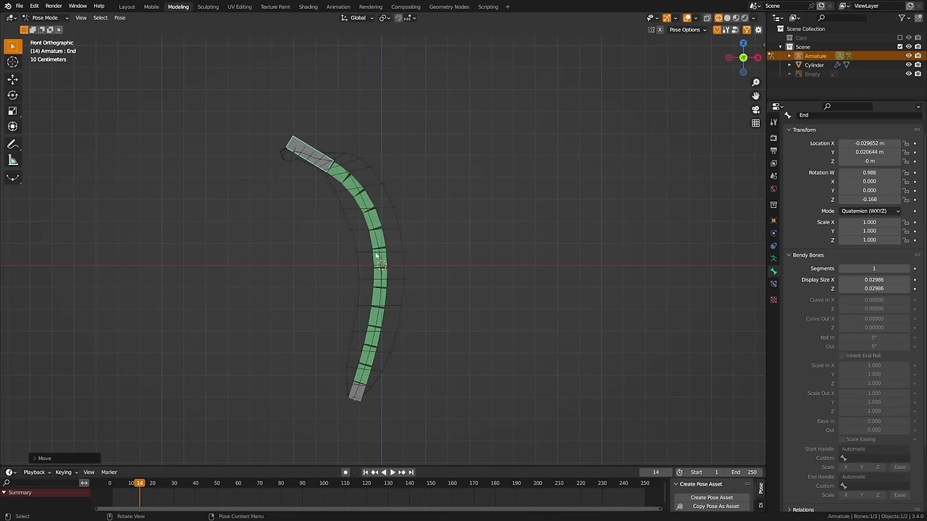
Select all bones and apply the pose as the rest pose
{"action": "key", "text": "a"}
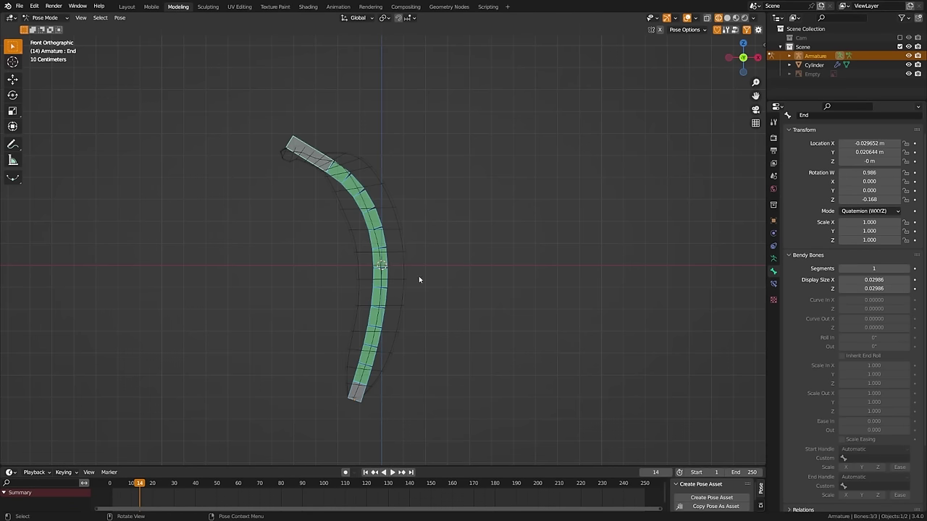
{"action": "key", "text": "F3"}
{"action": "type", "text": "a"}
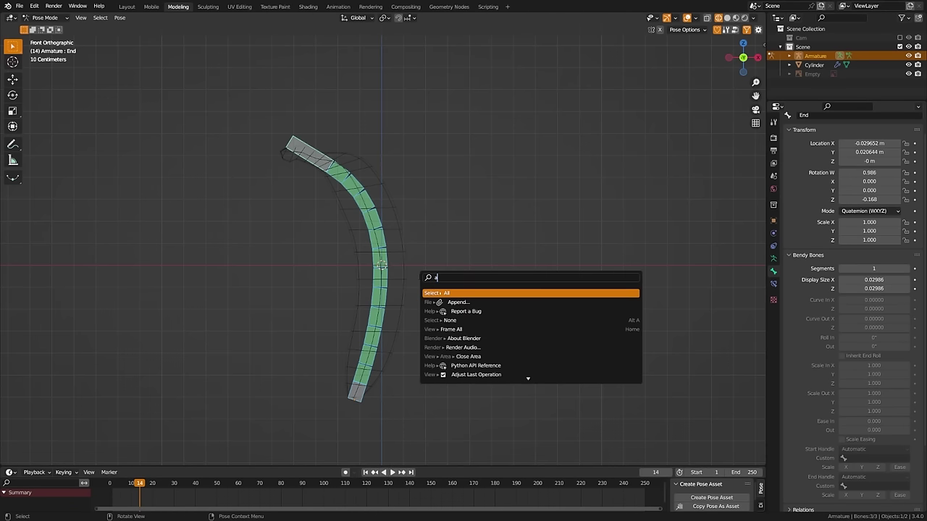
{"action": "type", "text": "ply"}
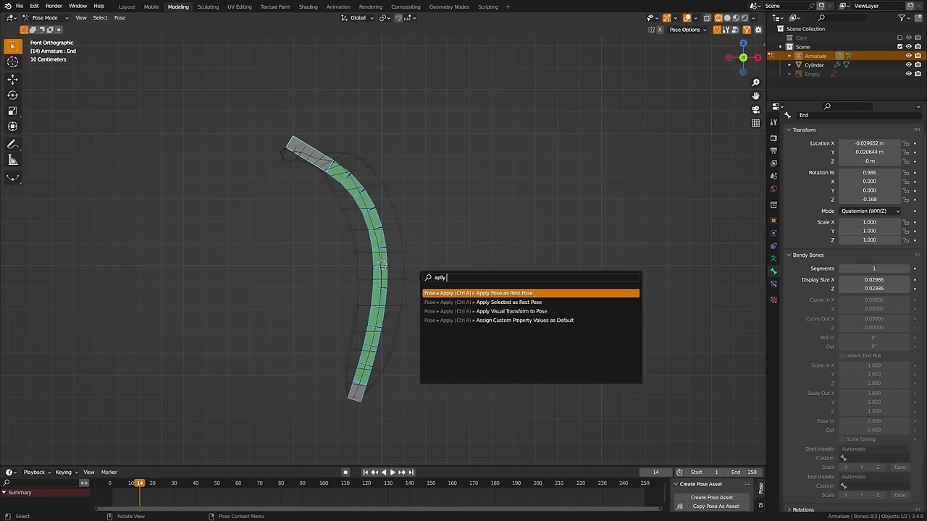
{"action": "key", "text": "Return"}
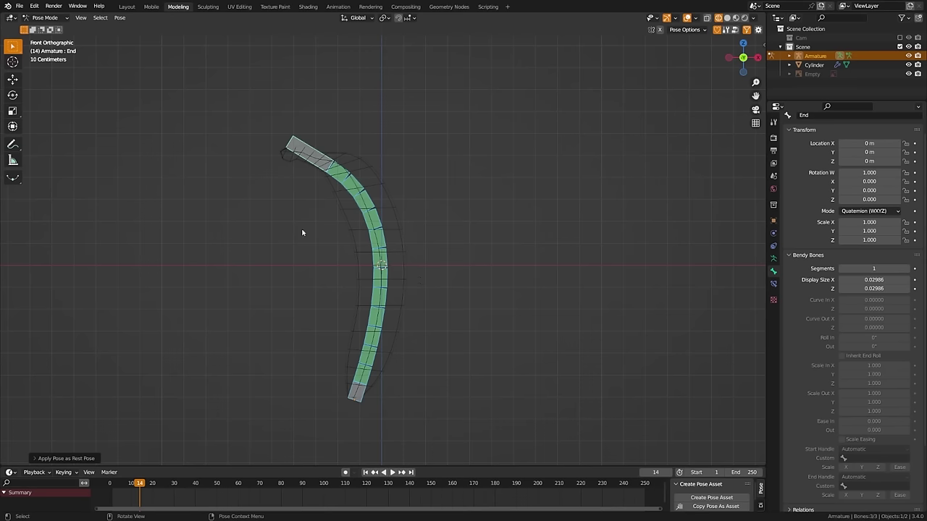
Parent the banana mesh Cylinder to the Armature with automatic weights
{"action": "key", "text": "ctrl+Tab"}
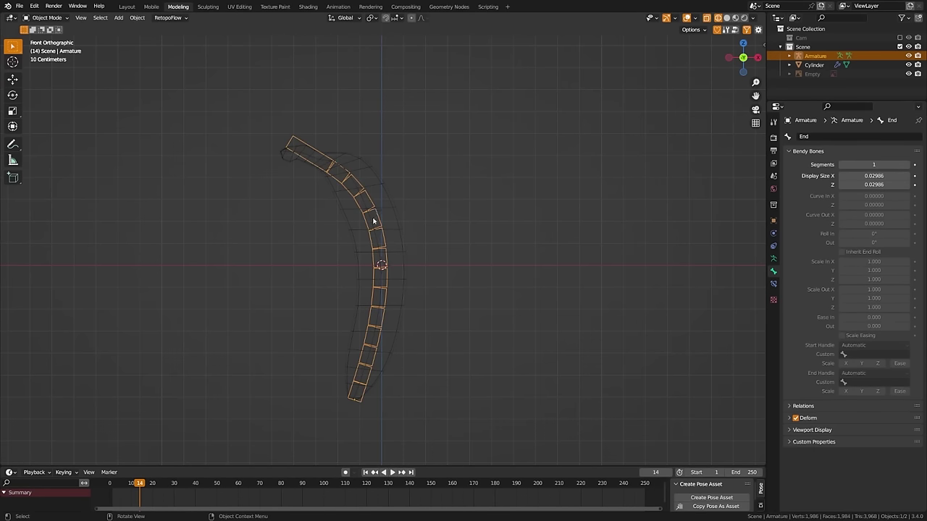
{"action": "left_click", "coordinate": [391, 195]}
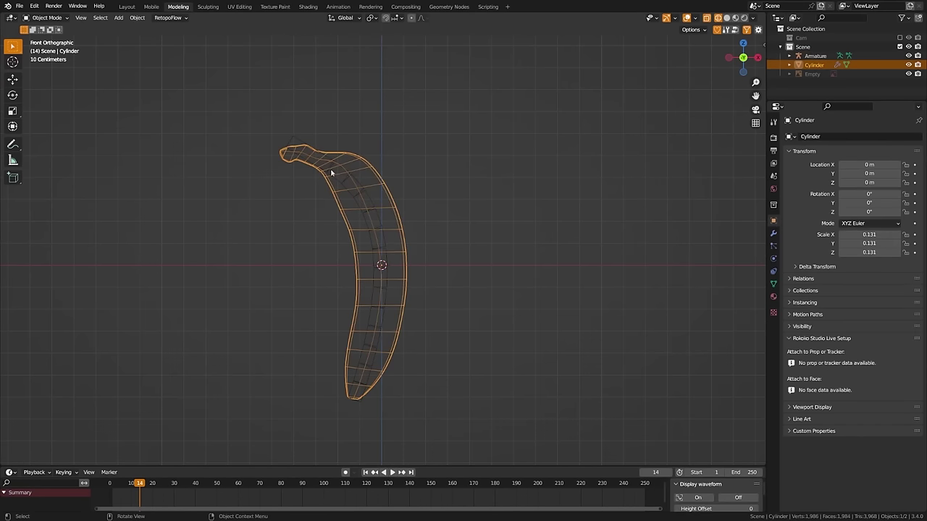
{"action": "left_click", "coordinate": [293, 142], "text": "shift"}
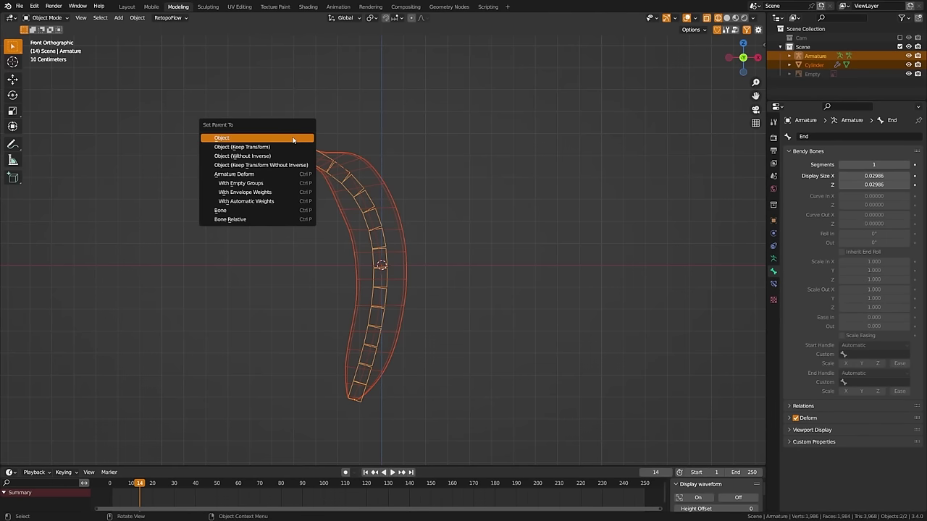
{"action": "left_click", "coordinate": [268, 201]}
Test-bend the bones in Pose Mode, cancel the move, and return to Object Mode
{"action": "key", "text": "ctrl+Tab"}
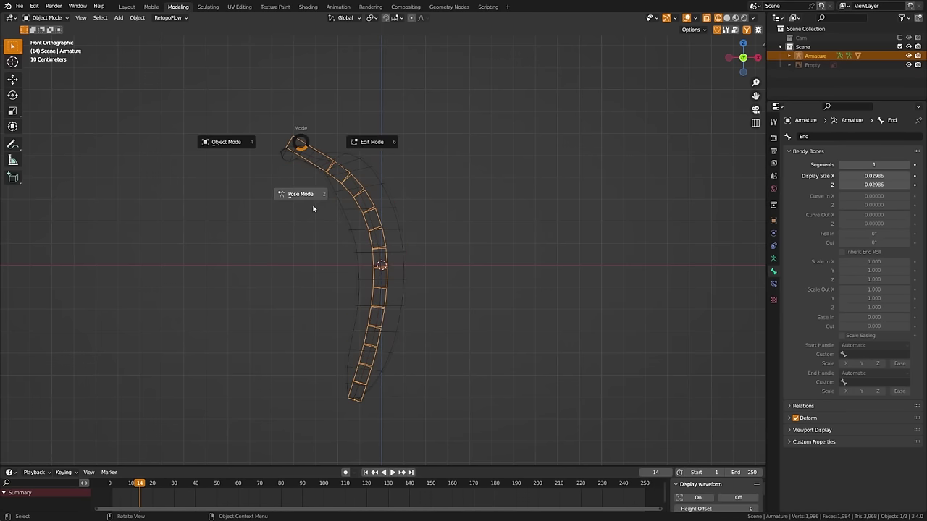
{"action": "left_click", "coordinate": [304, 195]}
{"action": "left_click_drag", "start_coordinate": [300, 147], "coordinate": [348, 259]}
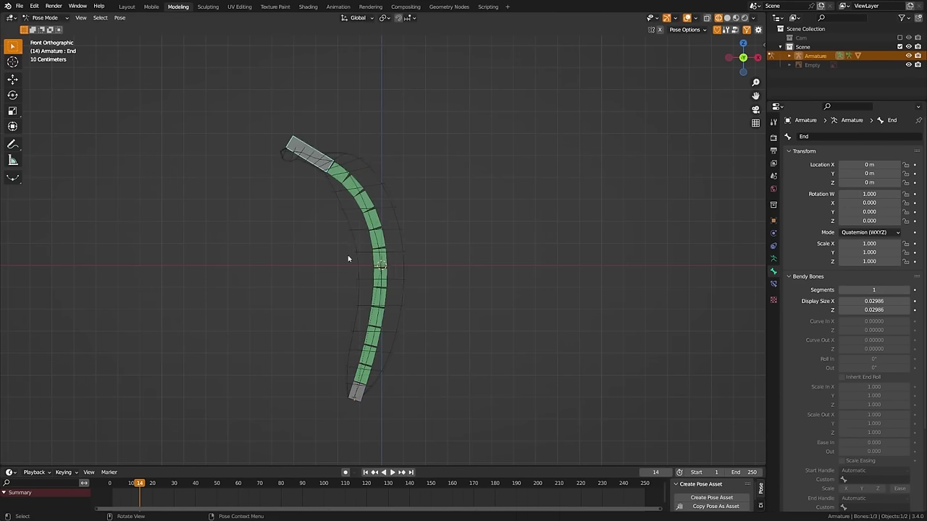
{"action": "left_click_drag", "start_coordinate": [357, 391], "coordinate": [436, 281]}
{"action": "key", "text": "Escape"}
{"action": "key", "text": "ctrl+Tab"}
Switch to rendered shading, save the file, and draw the armature's bones In Front
{"action": "key", "text": "z"}
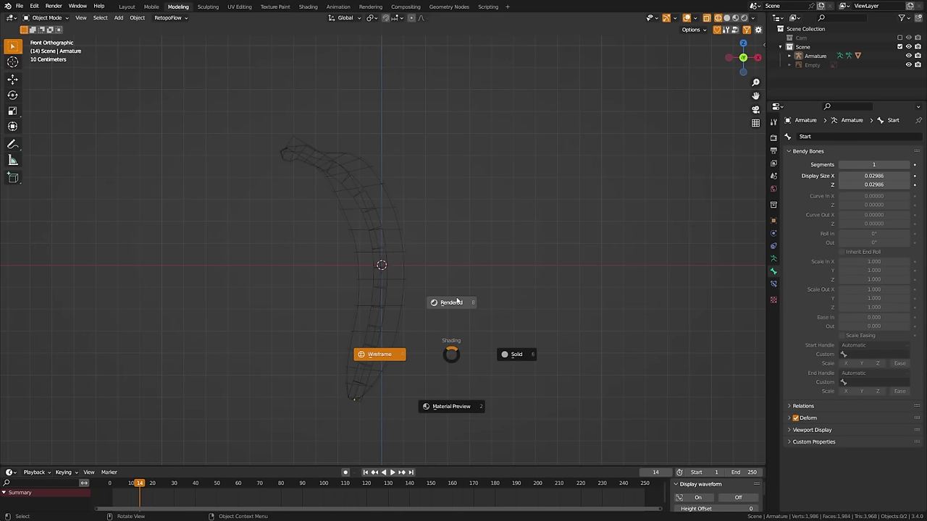
{"action": "left_click", "coordinate": [459, 302]}
{"action": "key", "text": "ctrl+s"}
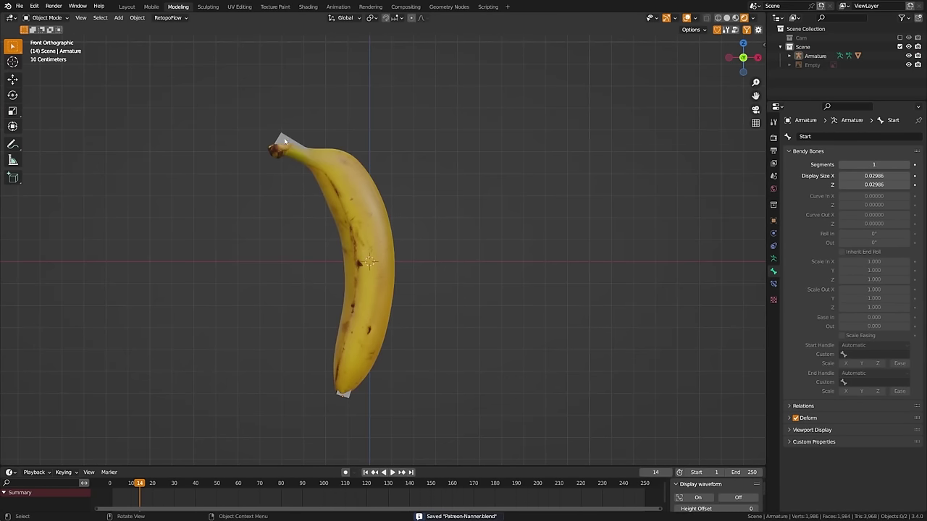
{"action": "left_click", "coordinate": [285, 141]}
{"action": "left_click", "coordinate": [773, 259]}
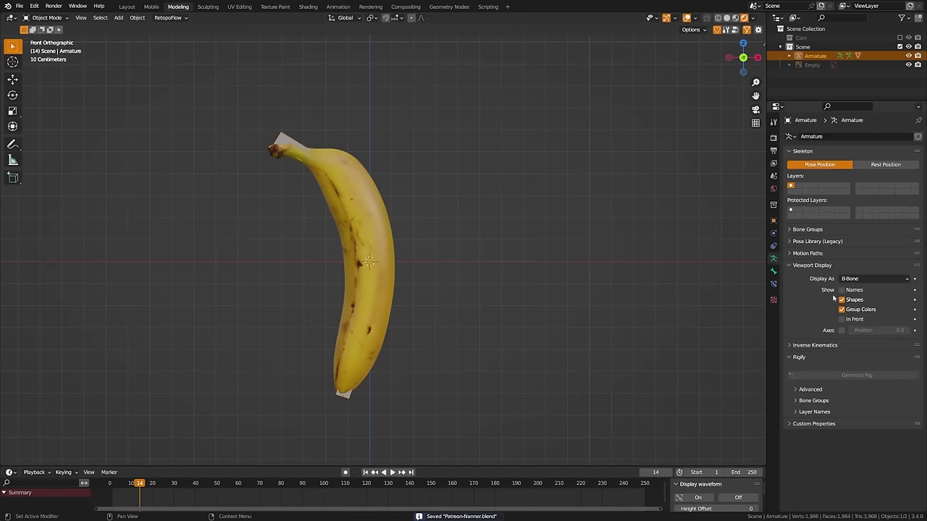
{"action": "left_click", "coordinate": [842, 319]}
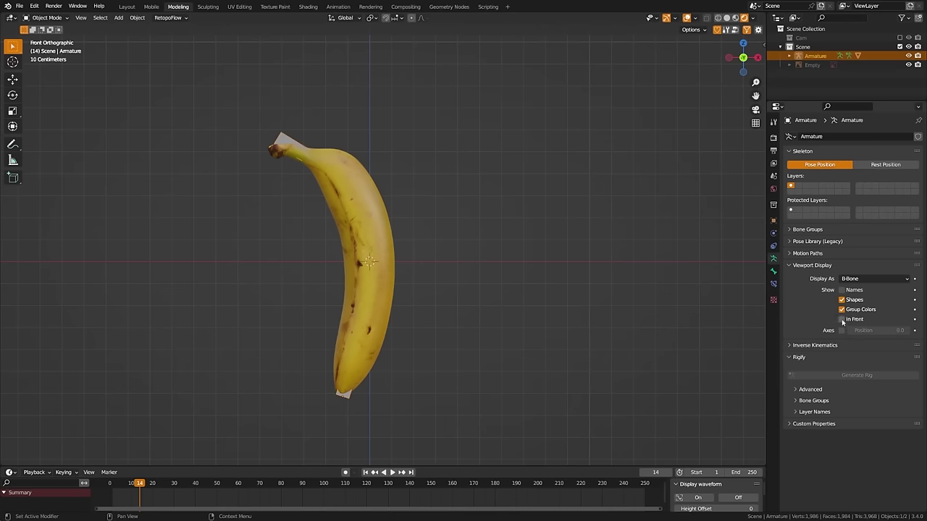
Rename the armature to Nanner-Rig in the Outliner and begin renaming the banana mesh
{"action": "double_click", "coordinate": [815, 56]}
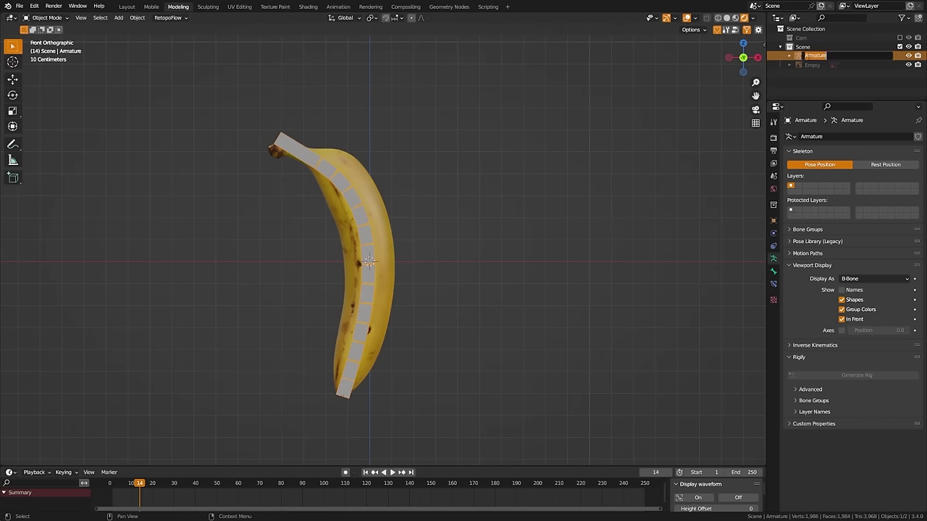
{"action": "type", "text": "Ba"}
{"action": "key", "text": "BackSpace"}
{"action": "type", "text": "Nanner-Rig"}
{"action": "key", "text": "Return"}
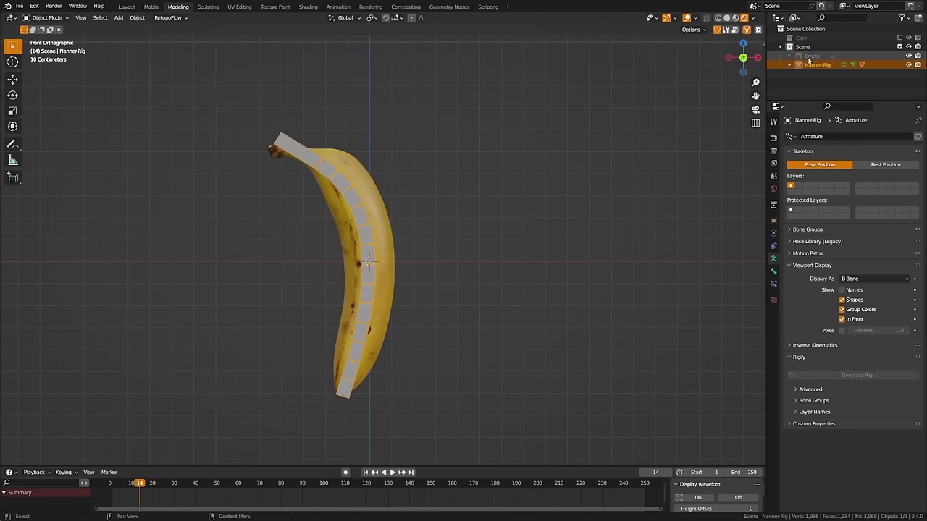
{"action": "left_click", "coordinate": [358, 174]}
{"action": "key", "text": "F2"}
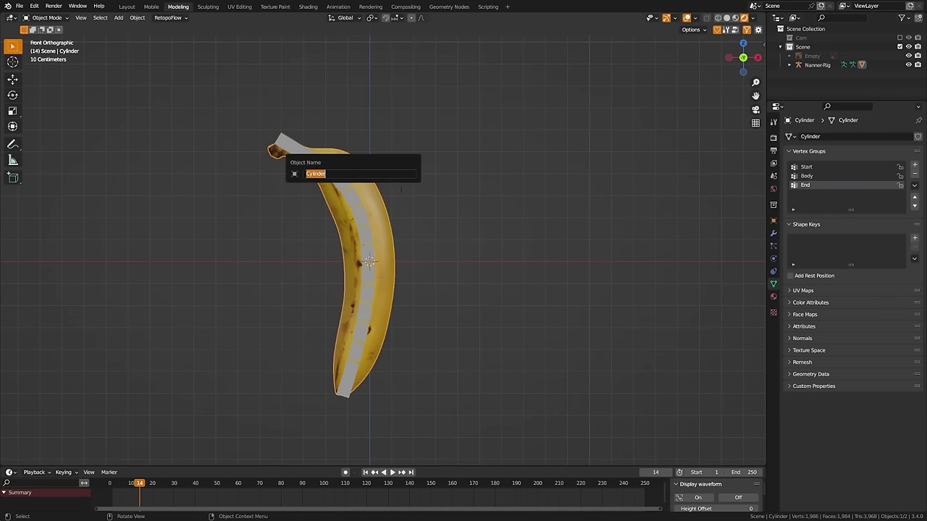
Rename the banana to 'Nanner' and save the file
{"action": "type", "text": "Nanner"}
{"action": "key", "text": "Return"}
{"action": "key", "text": "ctrl+s"}
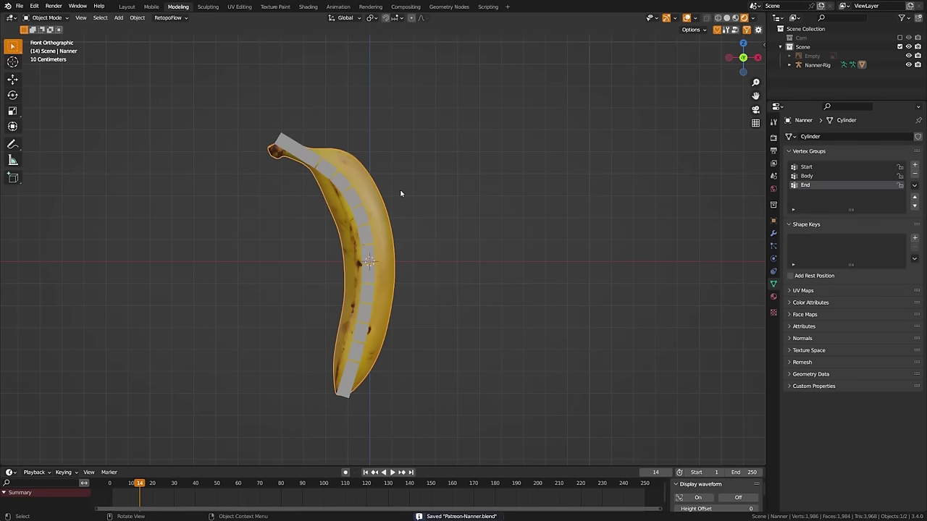
Move the banana and Nanner-Rig into a new 'Nanner' collection and exclude it from the scene
{"action": "left_click", "coordinate": [656, 212]}
{"action": "left_click_drag", "start_coordinate": [567, 124], "coordinate": [379, 274]}
{"action": "key", "text": "m"}
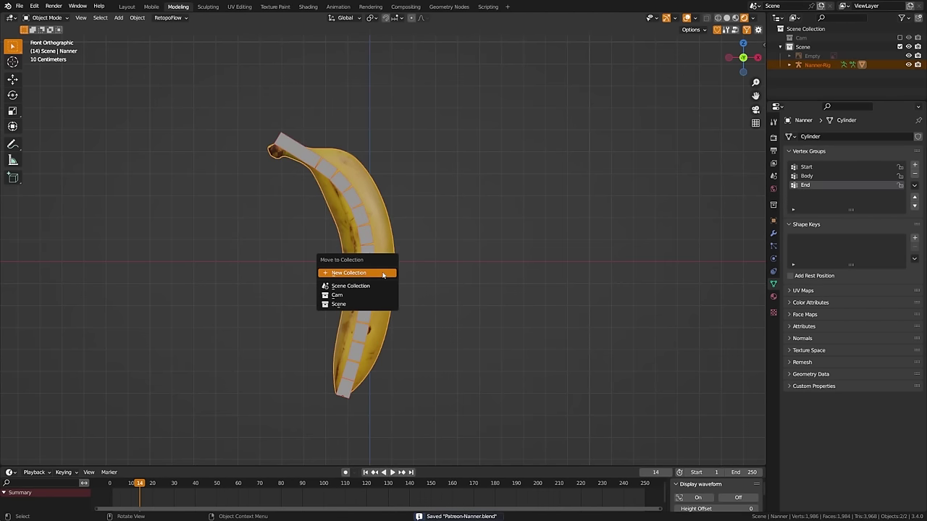
{"action": "left_click", "coordinate": [383, 275]}
{"action": "type", "text": "Nanner"}
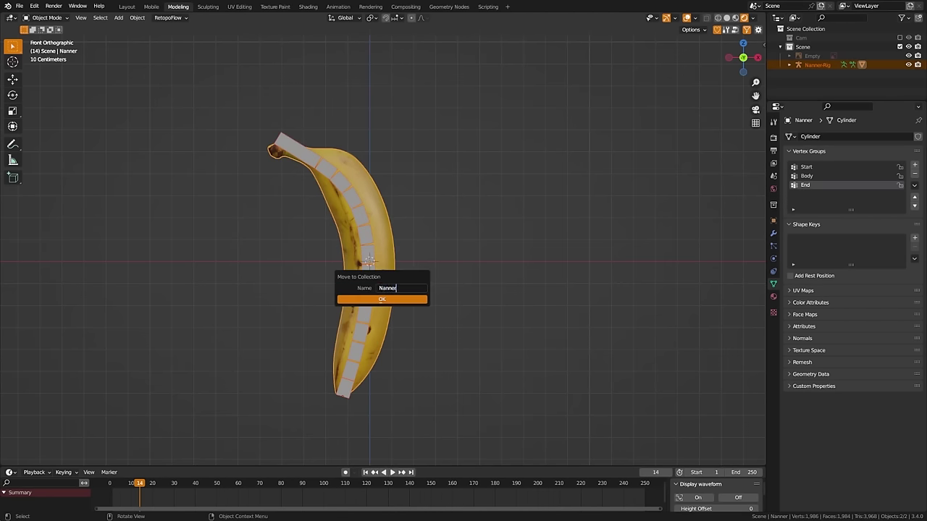
{"action": "left_click", "coordinate": [384, 299]}
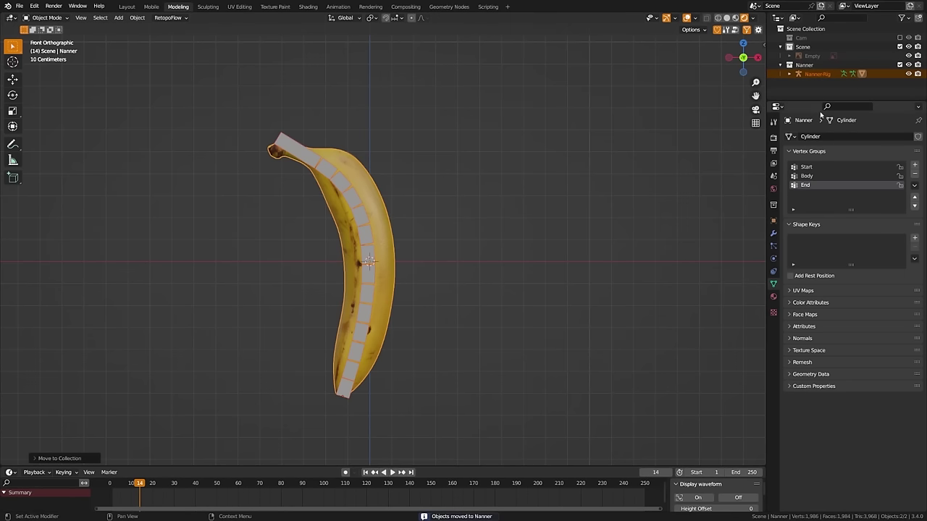
{"action": "left_click", "coordinate": [780, 66]}
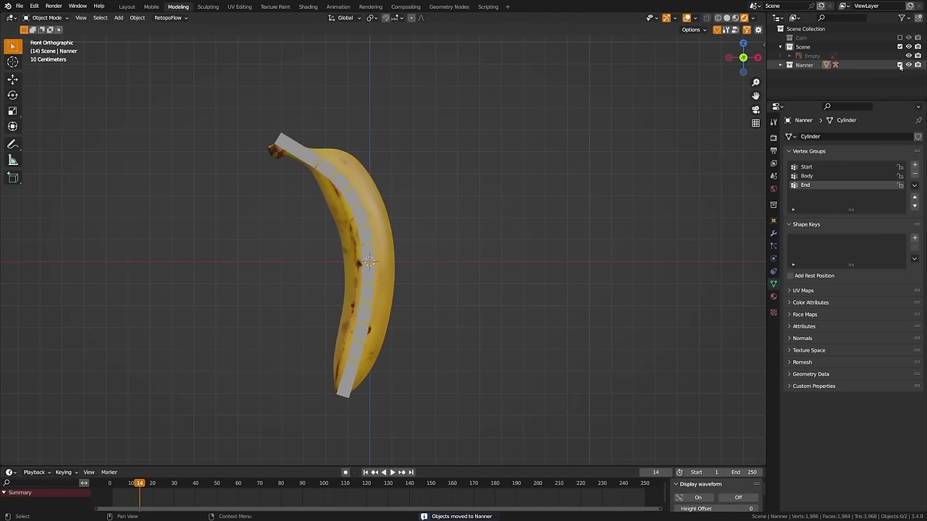
{"action": "left_click", "coordinate": [900, 66]}
Abandon deleting the reference image empty, collapse the Scene listing, and bring up the Shift+A Add menu
{"action": "left_click", "coordinate": [807, 56]}
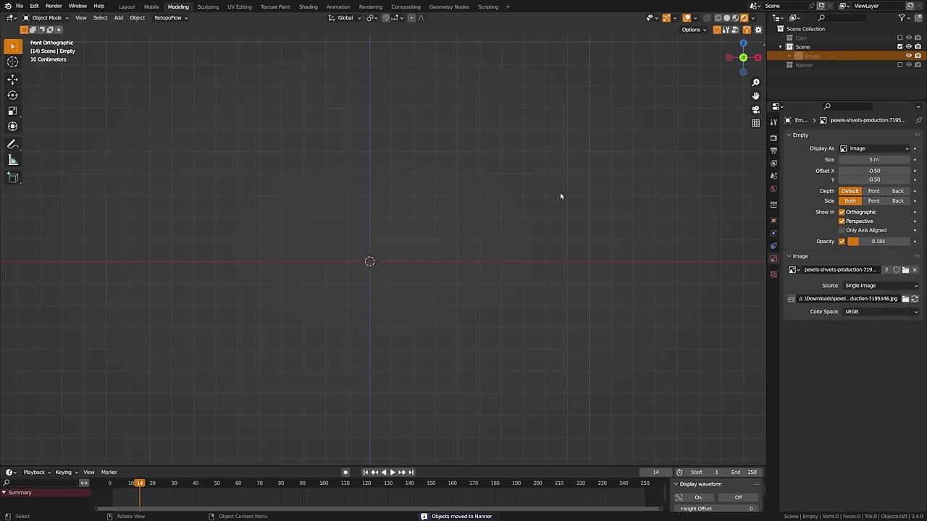
{"action": "key", "text": "x"}
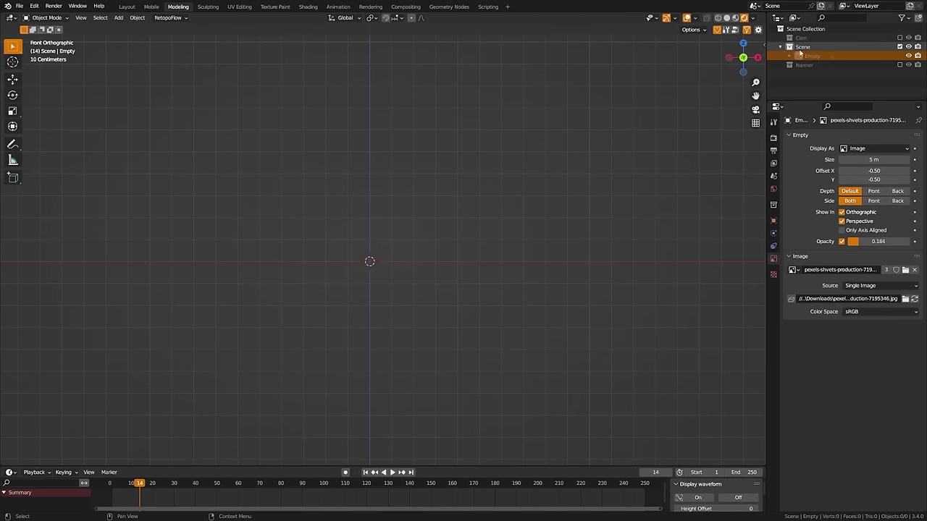
{"action": "left_click", "coordinate": [781, 46]}
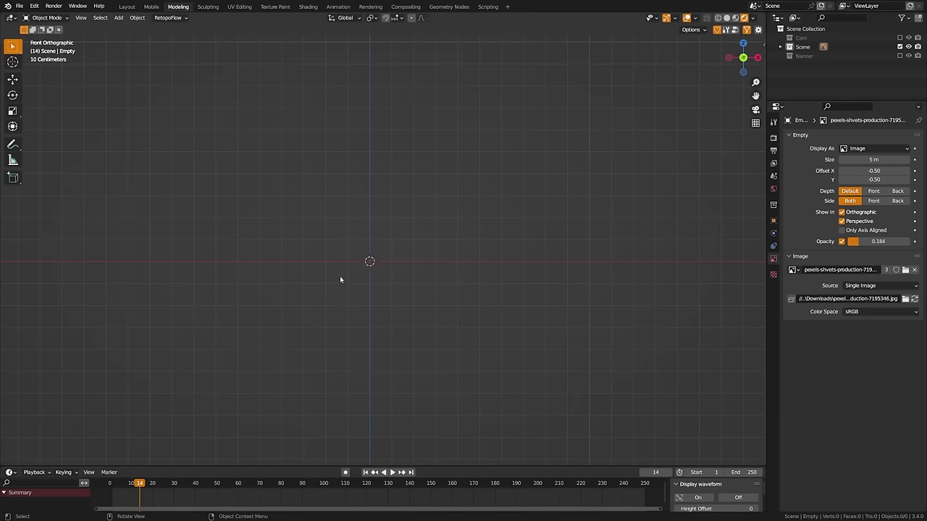
{"action": "key", "text": "shift+a"}
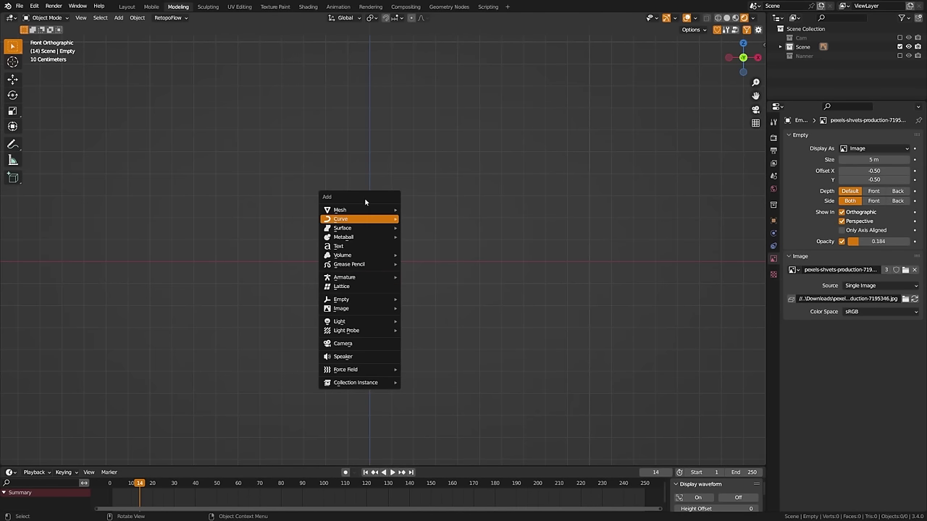
Add a cube and place a duplicate directly above it
{"action": "mouse_move", "coordinate": [362, 209]}
{"action": "left_click", "coordinate": [424, 218]}
{"action": "scroll", "coordinate": [451, 258], "scroll_direction": "down", "scroll_amount": 5}
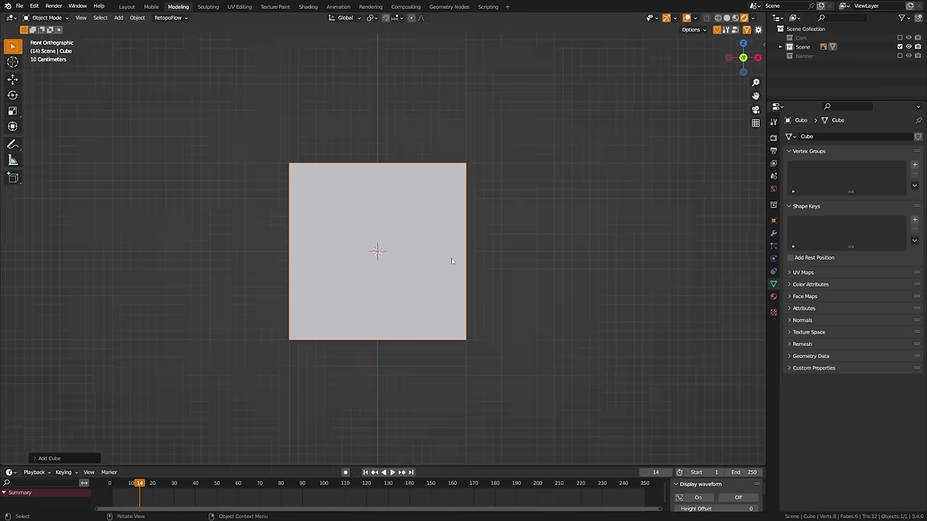
{"action": "scroll", "coordinate": [435, 283], "scroll_direction": "up", "scroll_amount": 2, "text": "shift"}
{"action": "scroll", "coordinate": [408, 280], "scroll_direction": "down", "scroll_amount": 2}
{"action": "scroll", "coordinate": [408, 290], "scroll_direction": "up", "scroll_amount": 4, "text": "shift"}
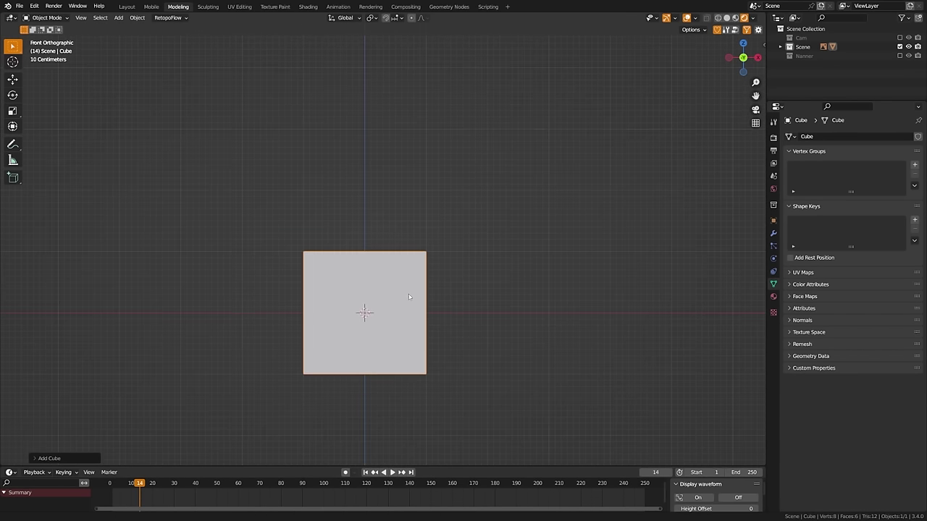
{"action": "key", "text": "shift+d"}
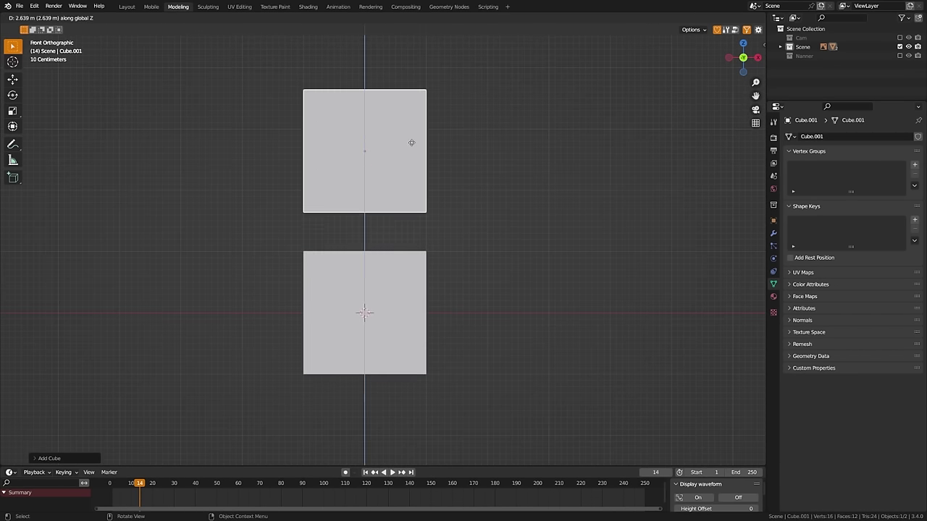
{"action": "left_click", "coordinate": [414, 102]}
Restore the Nanner collection, show the lower cube in X-ray wireframe, and centre it in view
{"action": "scroll", "coordinate": [449, 224], "scroll_direction": "down", "scroll_amount": 2}
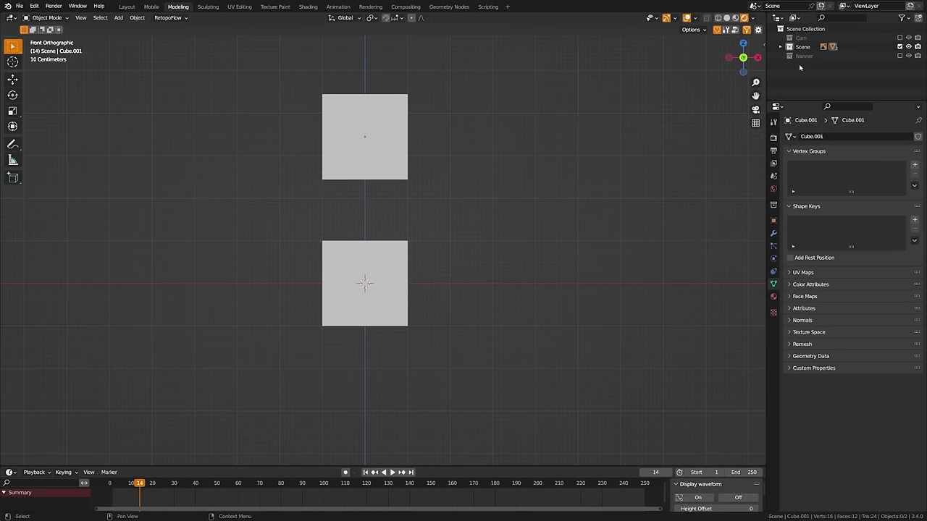
{"action": "key", "text": "alt+h"}
{"action": "scroll", "coordinate": [412, 227], "scroll_direction": "up", "scroll_amount": 3}
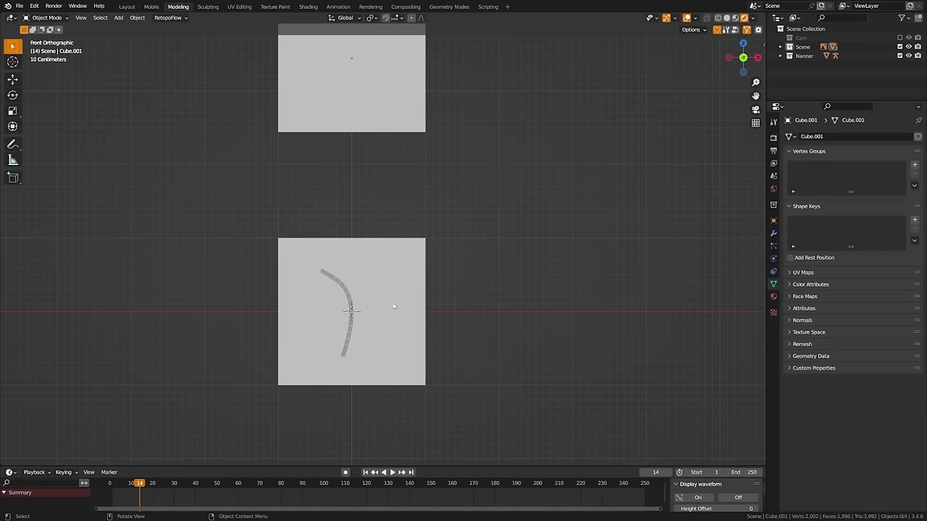
{"action": "left_click", "coordinate": [707, 18]}
{"action": "left_click", "coordinate": [338, 324]}
{"action": "key", "text": "shift+z"}
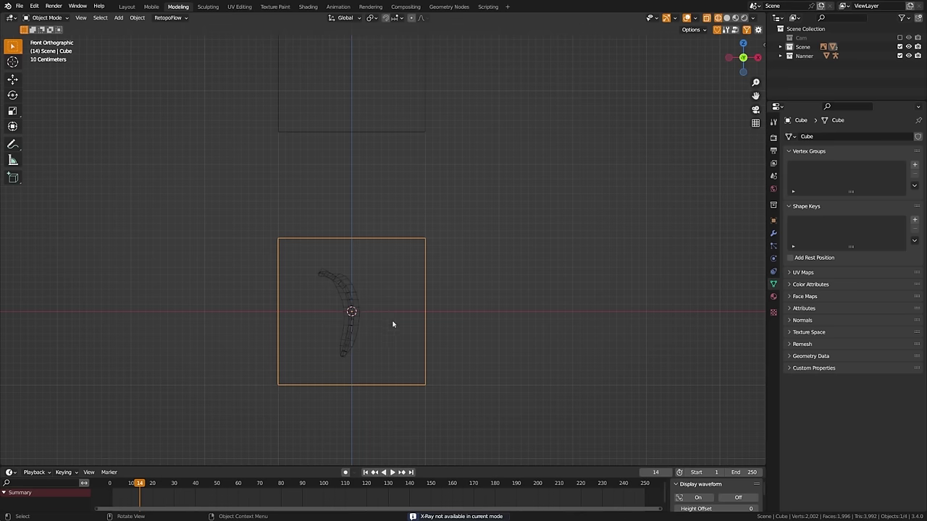
{"action": "scroll", "coordinate": [398, 325], "scroll_direction": "up", "scroll_amount": 1}
{"action": "middle_click_drag", "start_coordinate": [428, 347], "coordinate": [459, 314], "text": "shift"}
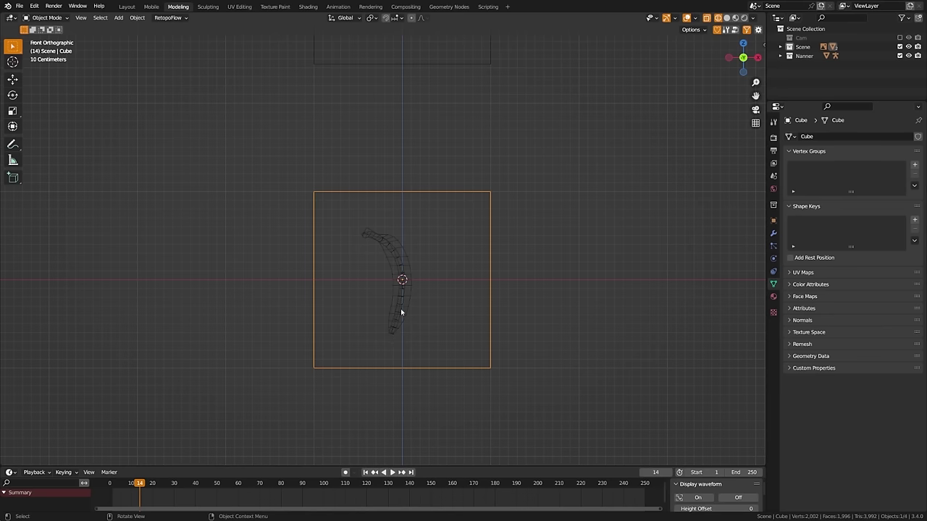
Shrink the lower cube to a tiny box and tilt it over the banana's bottom tip
{"action": "key", "text": "s"}
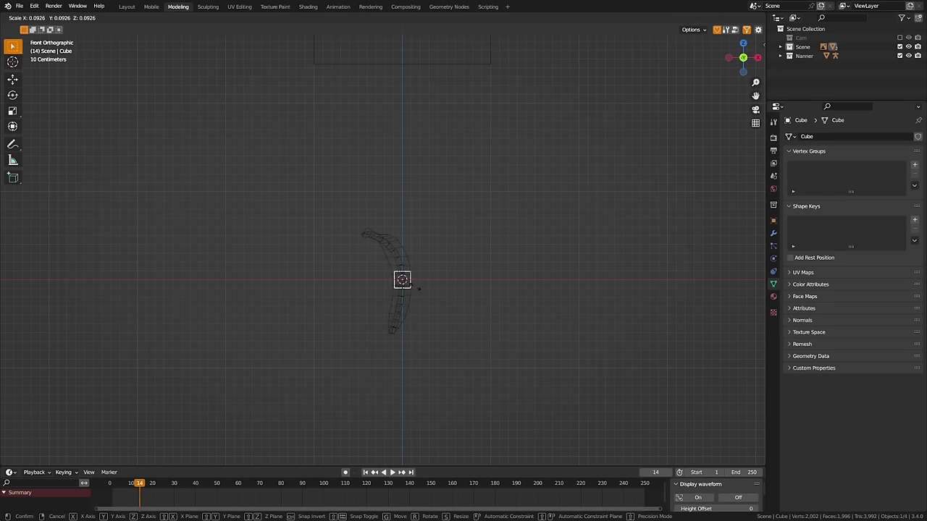
{"action": "left_click", "coordinate": [415, 289]}
{"action": "scroll", "coordinate": [415, 290], "scroll_direction": "up", "scroll_amount": 3}
{"action": "middle_click_drag", "start_coordinate": [435, 338], "coordinate": [417, 248], "text": "shift"}
{"action": "key", "text": "g"}
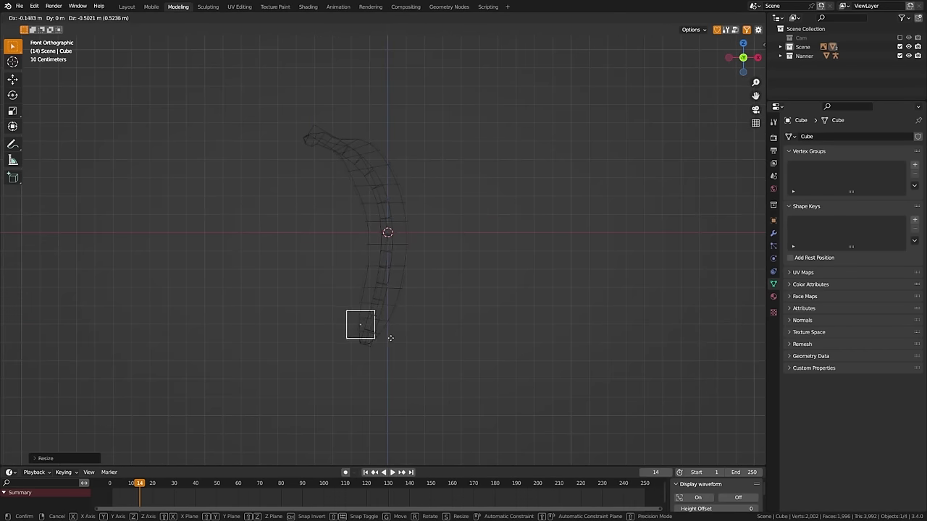
{"action": "left_click", "coordinate": [399, 349]}
{"action": "key", "text": "r"}
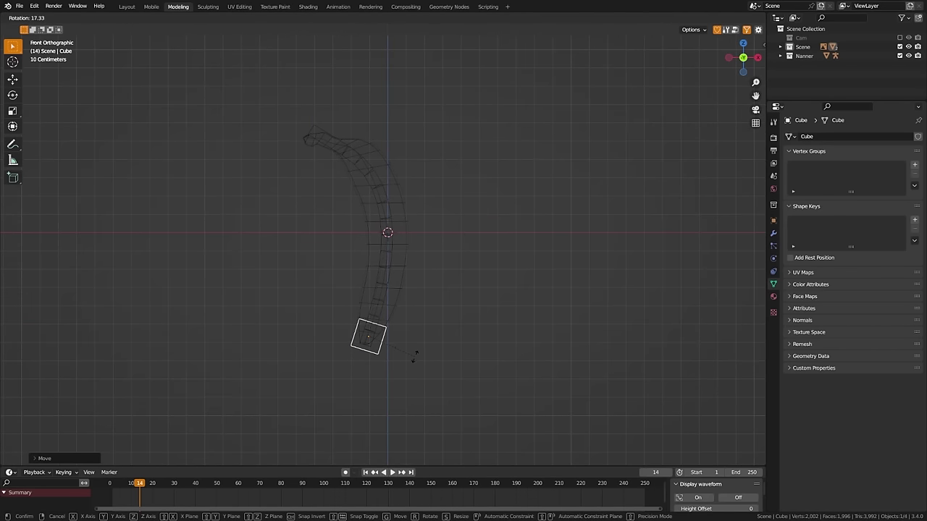
{"action": "left_click", "coordinate": [415, 357]}
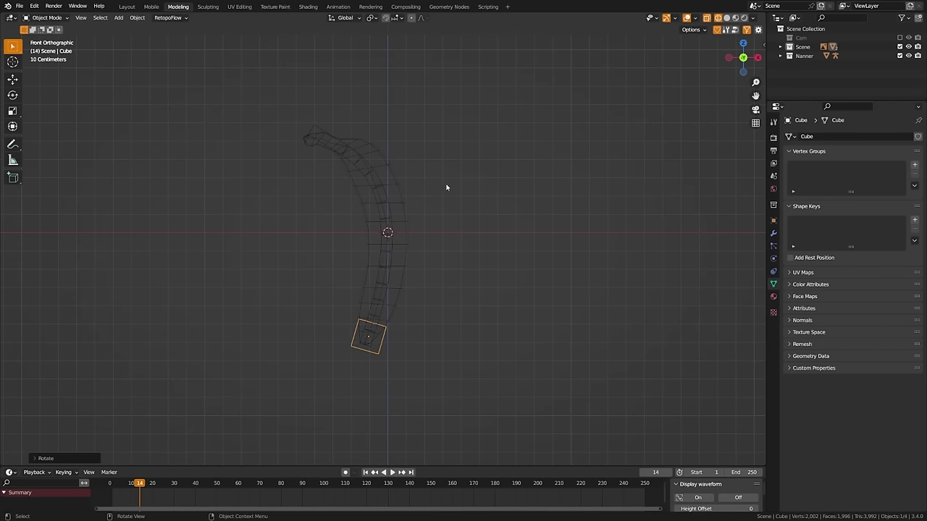
Move the upper cube down onto the banana's upper end and shrink it
{"action": "middle_click_drag", "start_coordinate": [446, 188], "coordinate": [449, 326], "text": "shift"}
{"action": "scroll", "coordinate": [435, 283], "scroll_direction": "down", "scroll_amount": 3}
{"action": "left_click", "coordinate": [447, 148]}
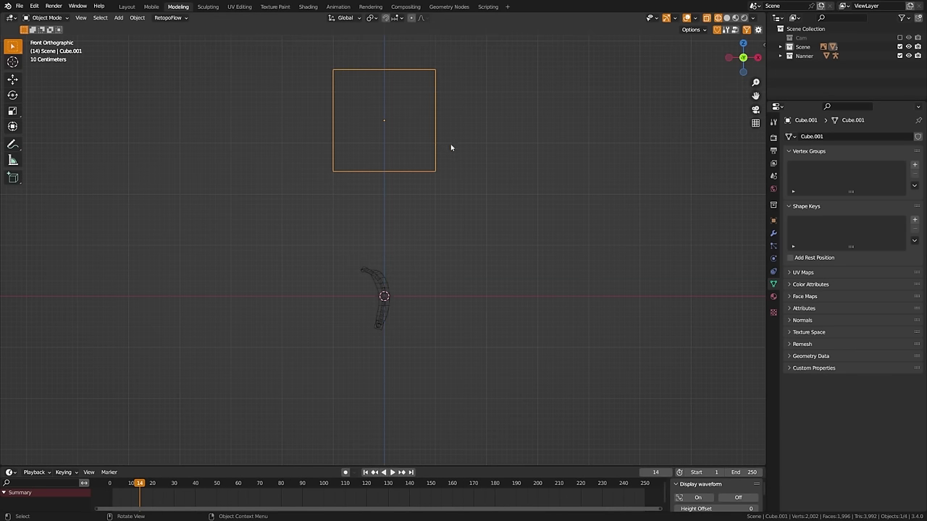
{"action": "key", "text": "g"}
{"action": "left_click", "coordinate": [429, 287]}
{"action": "scroll", "coordinate": [428, 300], "scroll_direction": "up", "scroll_amount": 8}
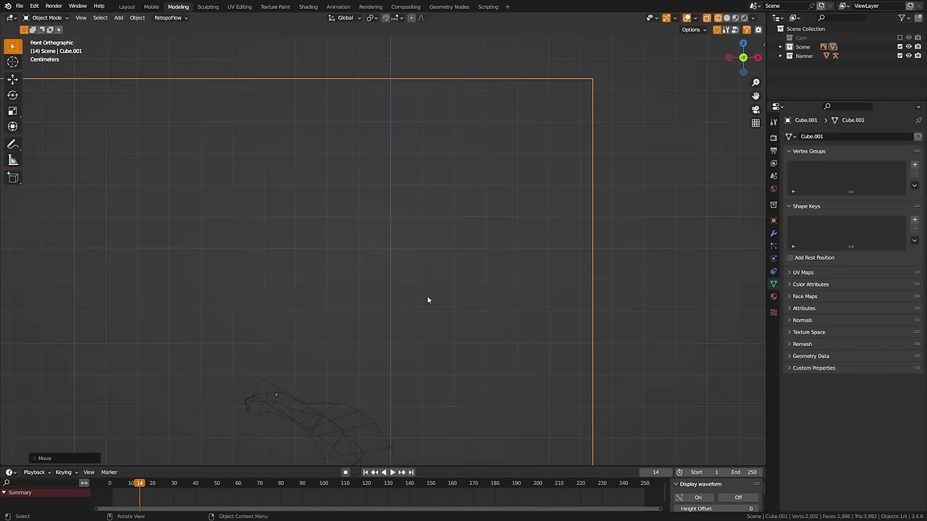
{"action": "key", "text": "s"}
{"action": "left_click", "coordinate": [345, 433]}
{"action": "middle_click_drag", "start_coordinate": [345, 432], "coordinate": [333, 321], "text": "shift"}
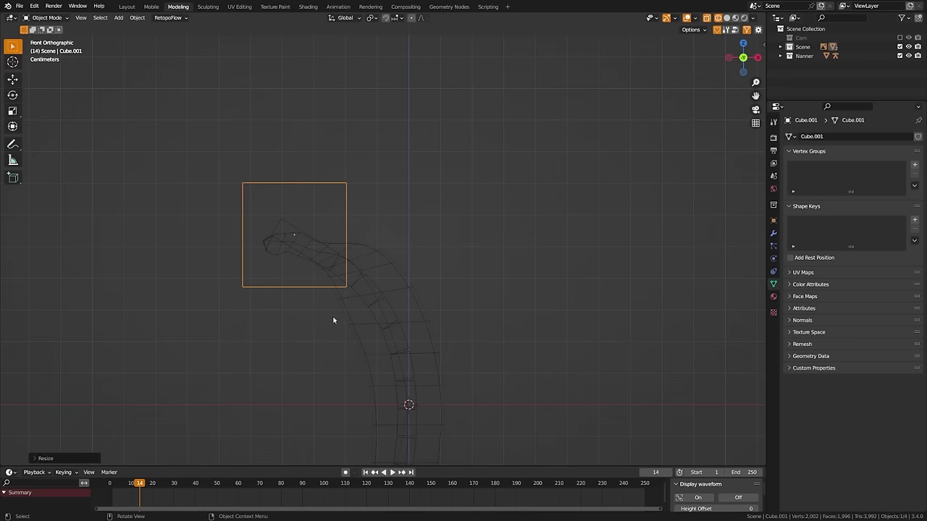
Tilt the top cube about 30°, refine its size and position over the stem, then select both cubes
{"action": "key", "text": "r"}
{"action": "left_click", "coordinate": [413, 321]}
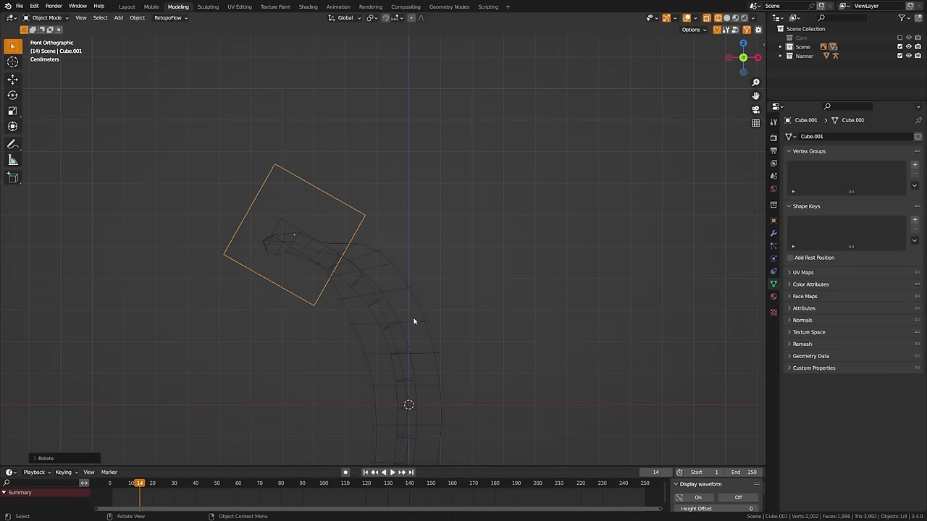
{"action": "key", "text": "s"}
{"action": "left_click", "coordinate": [380, 295]}
{"action": "key", "text": "g"}
{"action": "left_click", "coordinate": [358, 276]}
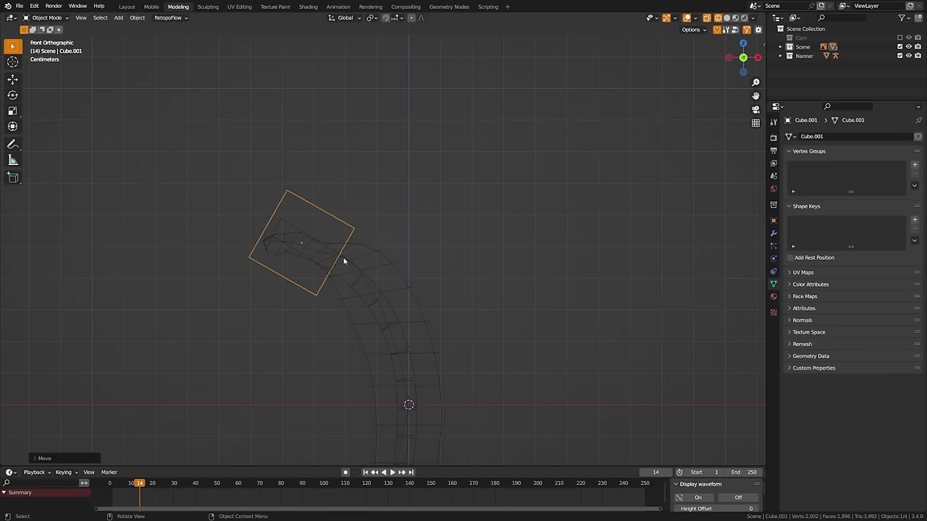
{"action": "key", "text": "r"}
{"action": "left_click", "coordinate": [394, 338]}
{"action": "scroll", "coordinate": [387, 250], "scroll_direction": "down", "scroll_amount": 4}
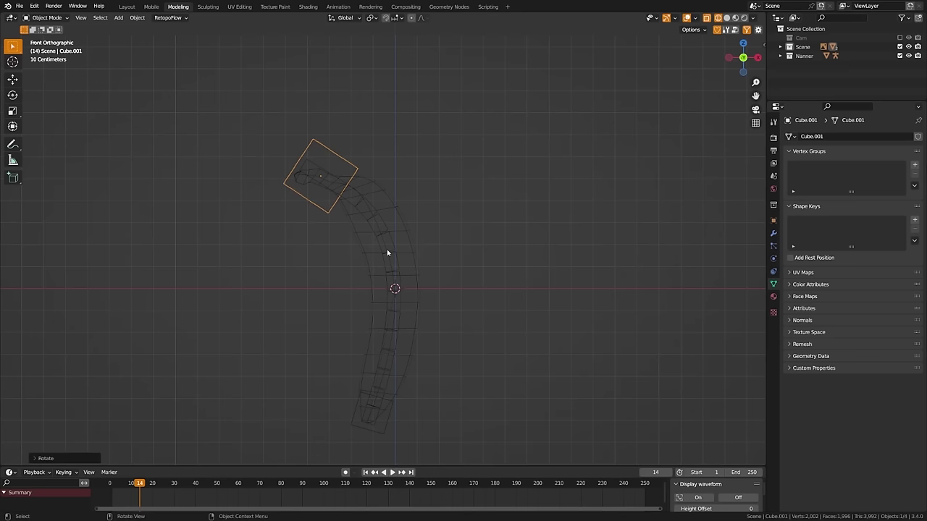
{"action": "left_click", "coordinate": [378, 366], "text": "shift"}
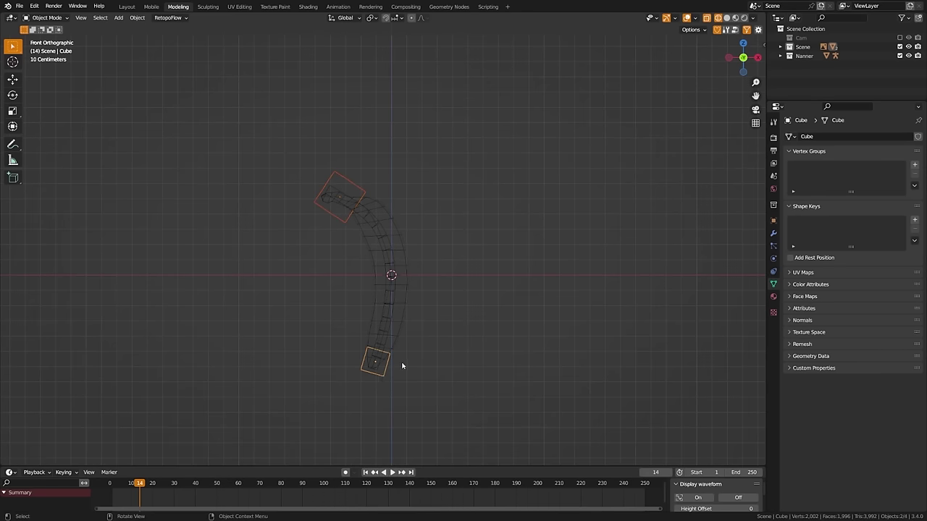
Apply rotation and scale to both cubes and save the file
{"action": "key", "text": "ctrl+a"}
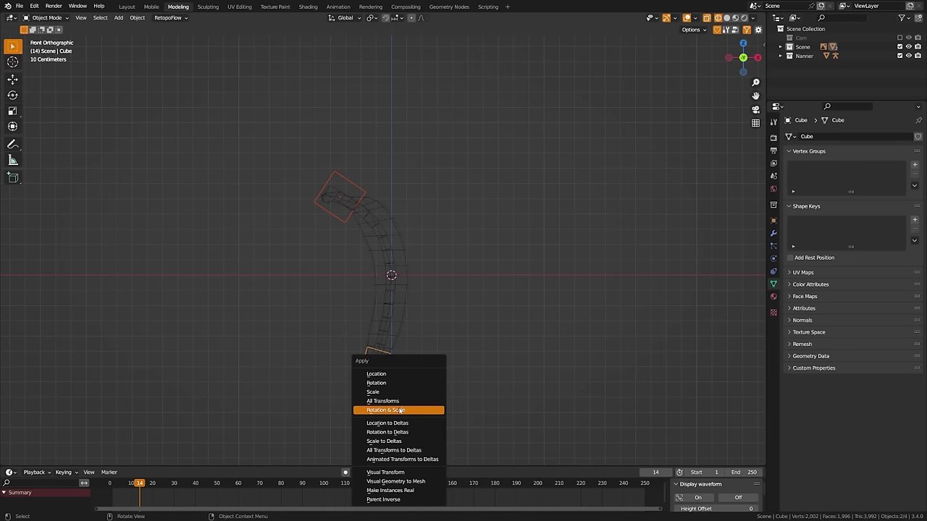
{"action": "left_click", "coordinate": [416, 411]}
{"action": "left_click", "coordinate": [425, 334]}
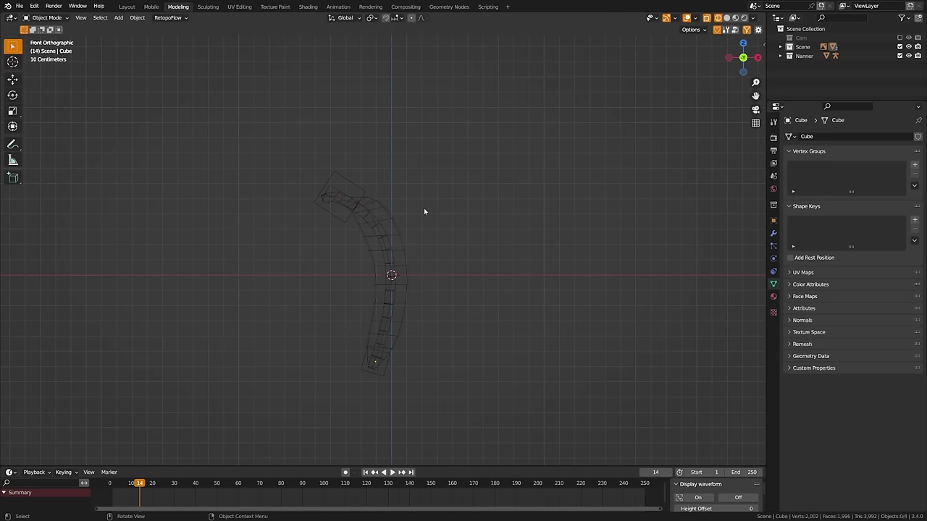
{"action": "key", "text": "ctrl+s"}
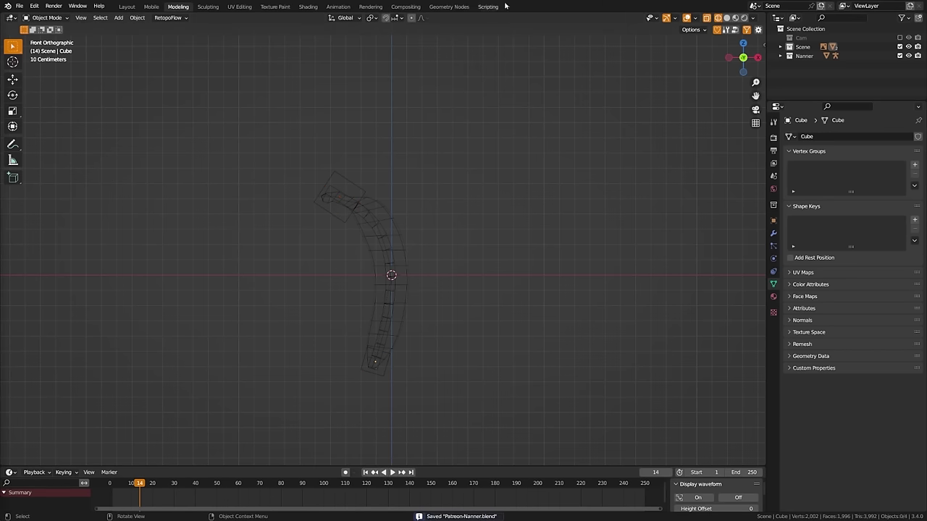
Return to solid shading, select the bottom cube, and jump to frame 1
{"action": "scroll", "coordinate": [384, 309], "scroll_direction": "up", "scroll_amount": 2}
{"action": "key", "text": "shift+z"}
{"action": "scroll", "coordinate": [425, 316], "scroll_direction": "down", "scroll_amount": 3, "text": "shift"}
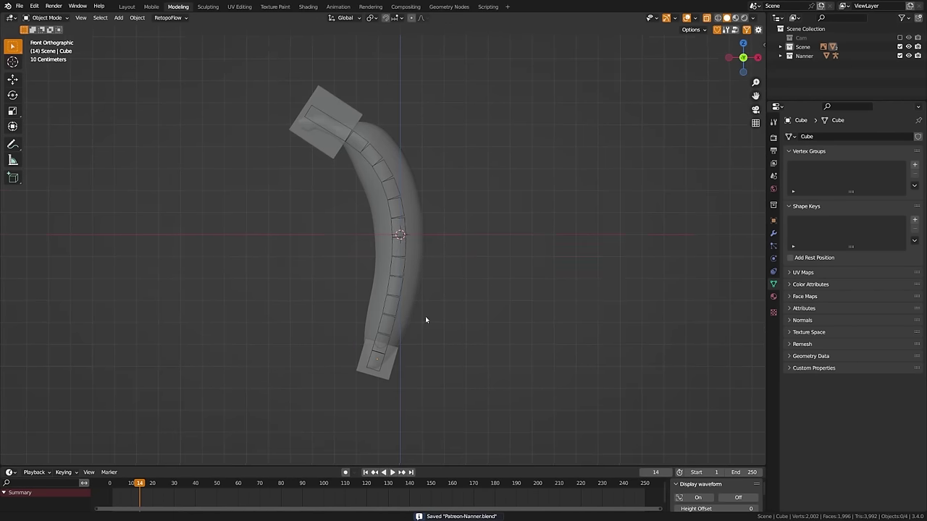
{"action": "left_click", "coordinate": [386, 368]}
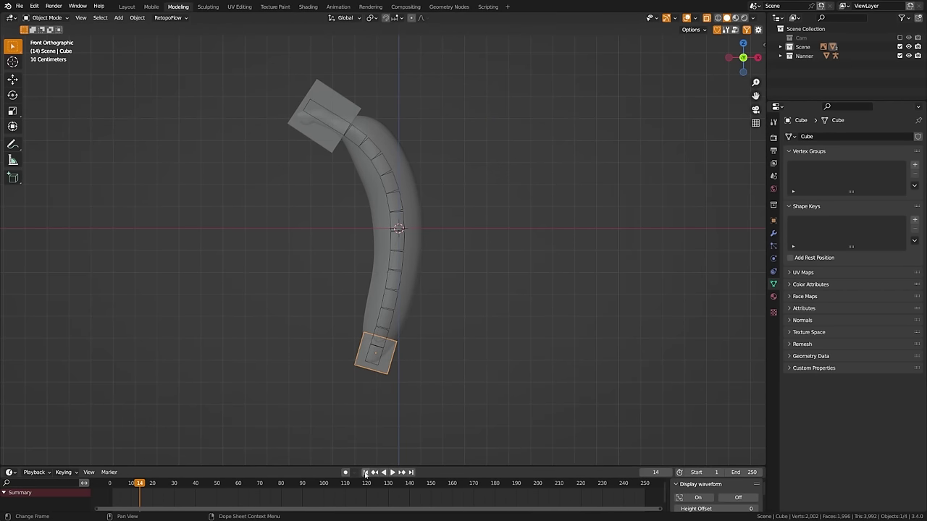
{"action": "key", "text": "shift+Left"}
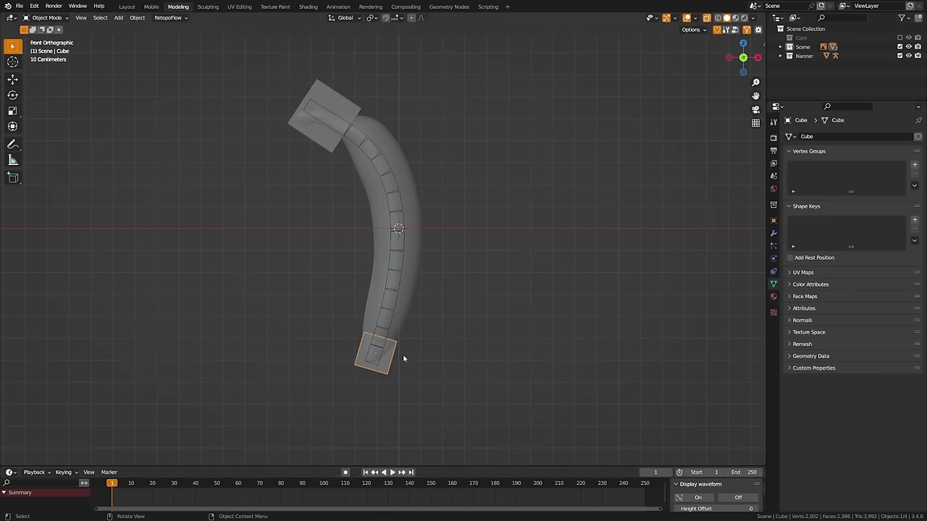
{"action": "key", "text": "F3"}
Add rigid bodies to the cubes and mark the bottom cube's rigid body as Animated
{"action": "type", "text": "add rigid"}
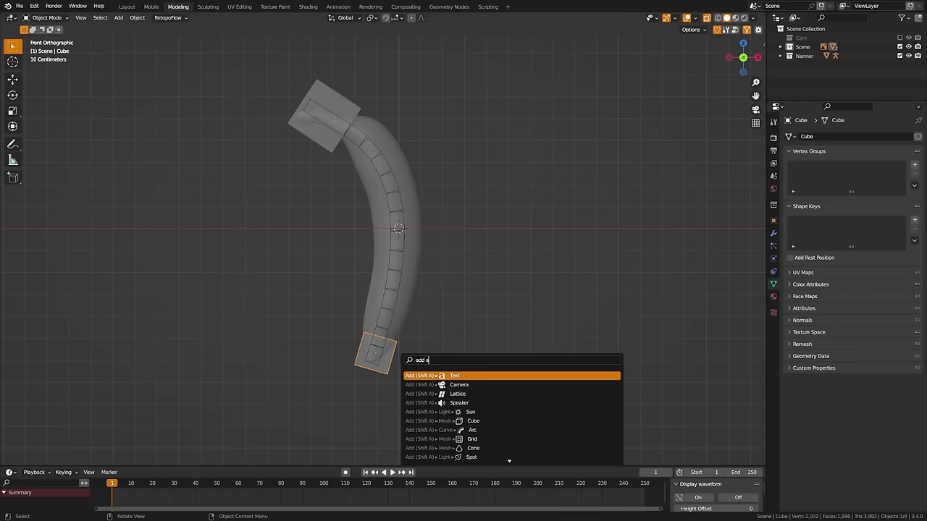
{"action": "key", "text": "Return"}
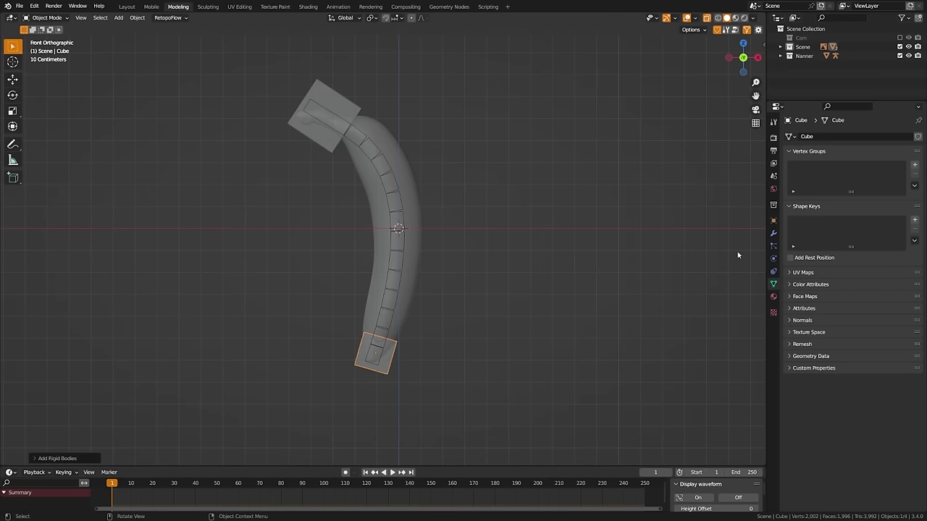
{"action": "left_click", "coordinate": [774, 258]}
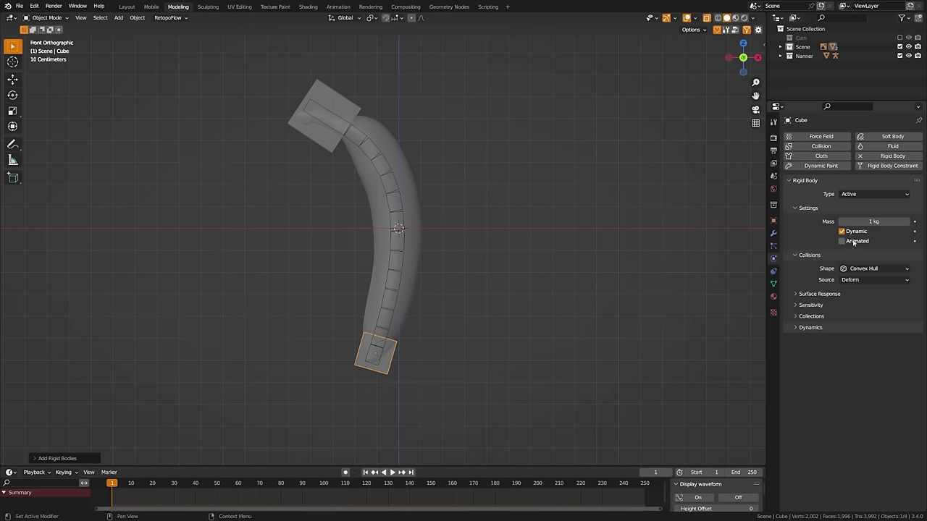
{"action": "left_click", "coordinate": [843, 242]}
Turn on auto-keying, keyframe the bottom cube at frame 1, and save
{"action": "left_click", "coordinate": [346, 472]}
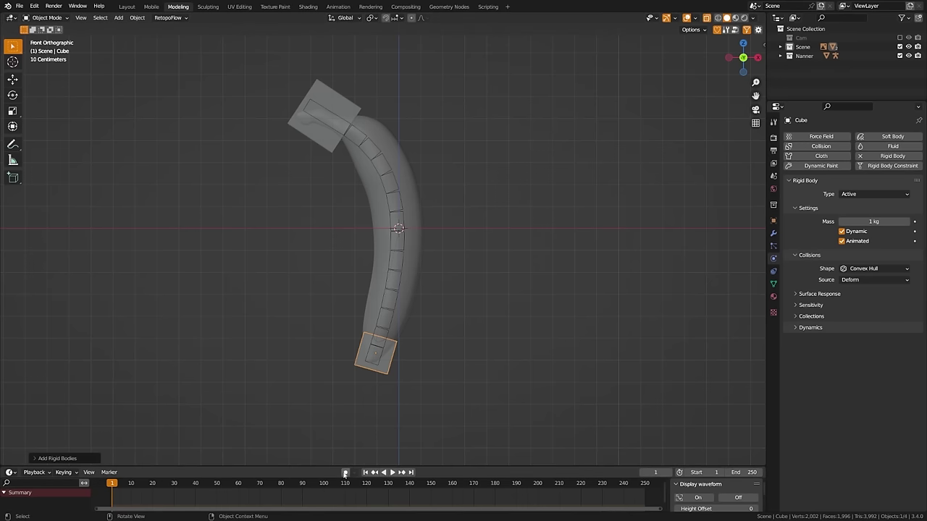
{"action": "key", "text": "g"}
{"action": "left_click", "coordinate": [422, 394]}
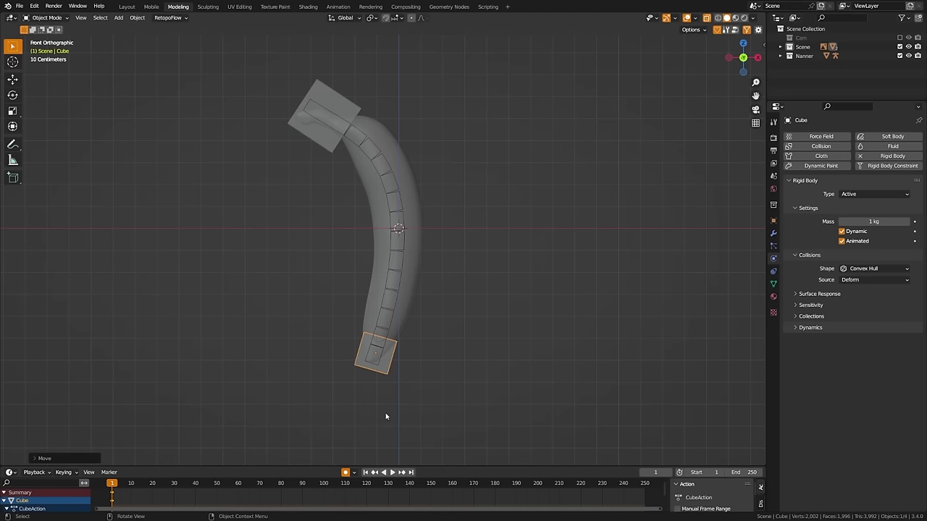
{"action": "left_click", "coordinate": [404, 396]}
{"action": "key", "text": "ctrl+s"}
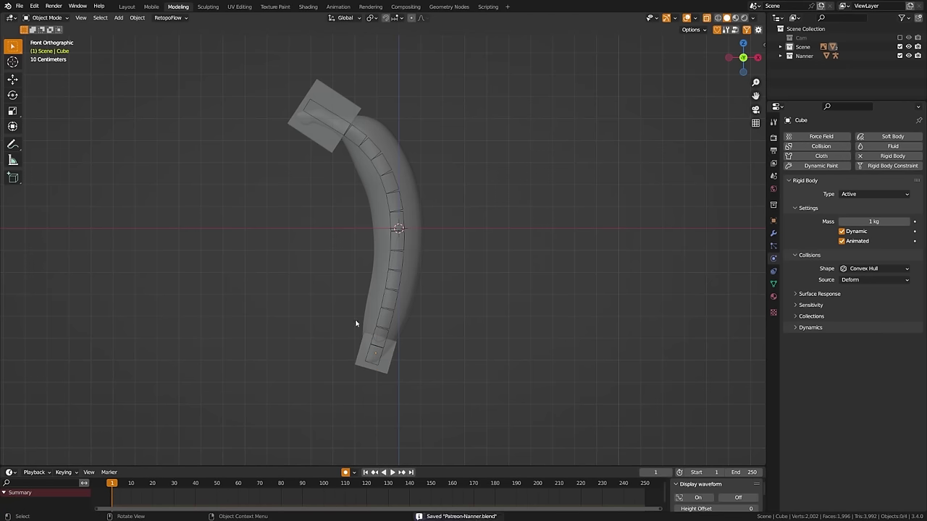
Make the top cube an active rigid body, save, and select both cubes
{"action": "key", "text": "ctrl+Tab"}
{"action": "left_click", "coordinate": [330, 150]}
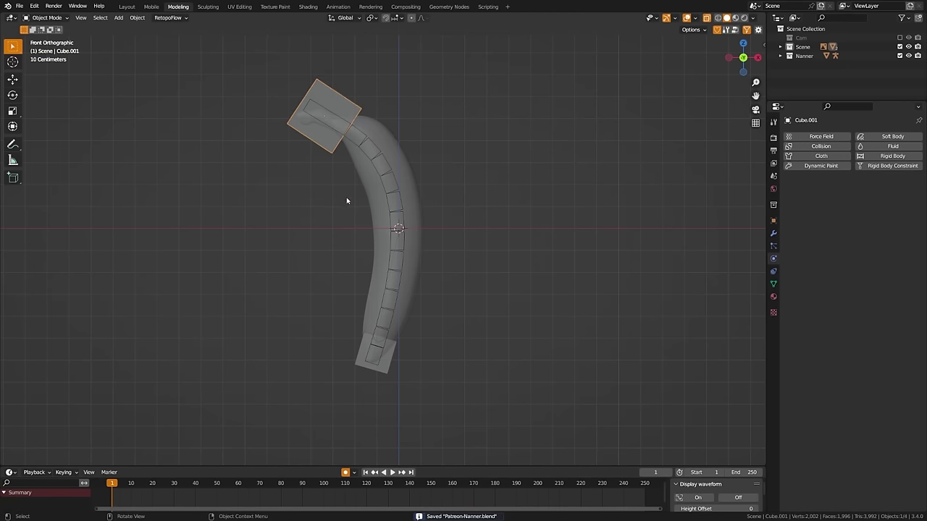
{"action": "key", "text": "F3"}
{"action": "key", "text": "Return"}
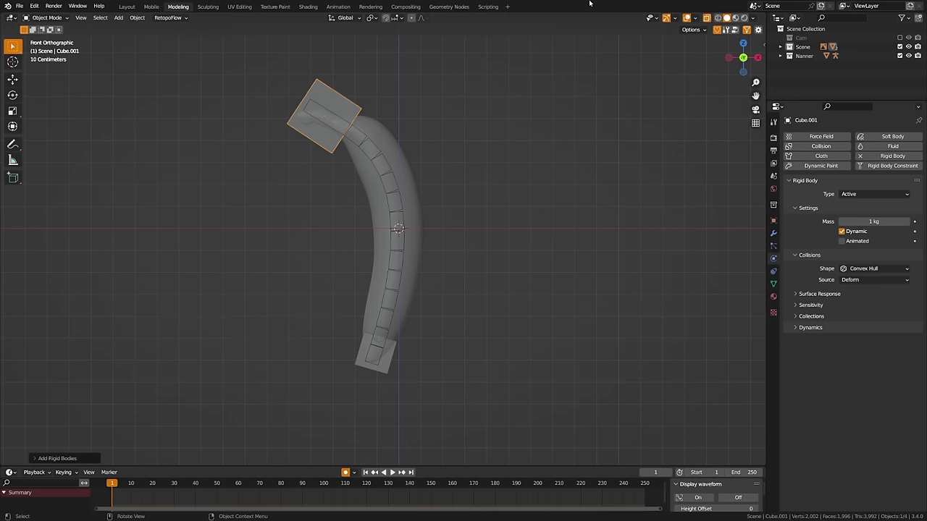
{"action": "key", "text": "ctrl+s"}
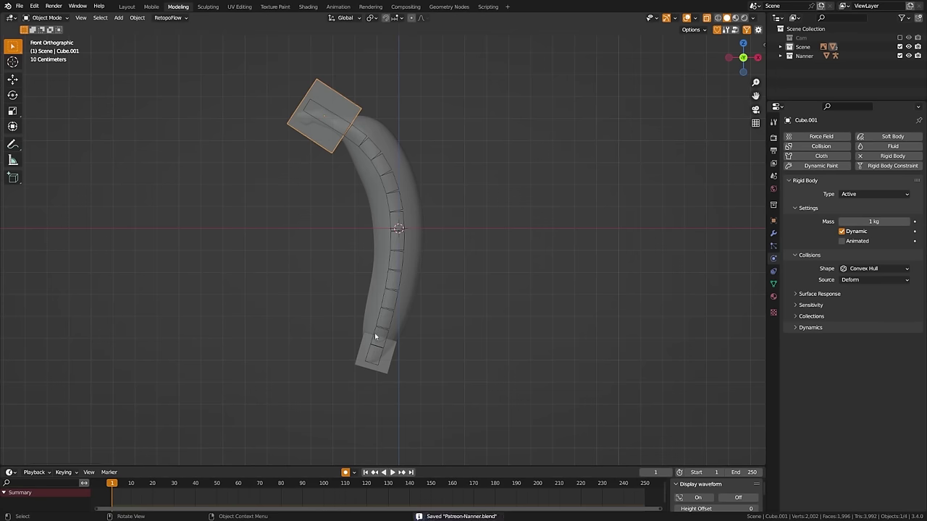
{"action": "left_click", "coordinate": [387, 374], "text": "shift"}
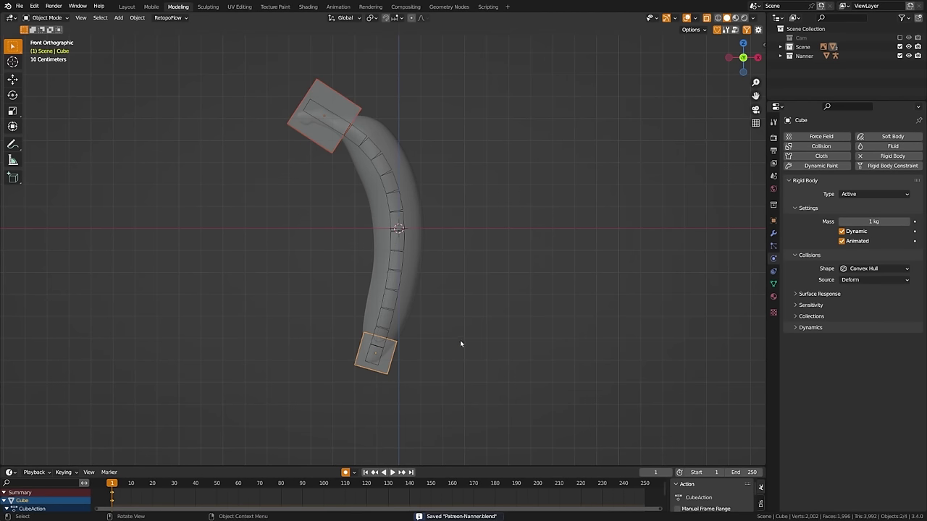
Connect the cubes via Object > Rigid Body > Connect with Type Generic Spring, then save
{"action": "left_click", "coordinate": [138, 17]}
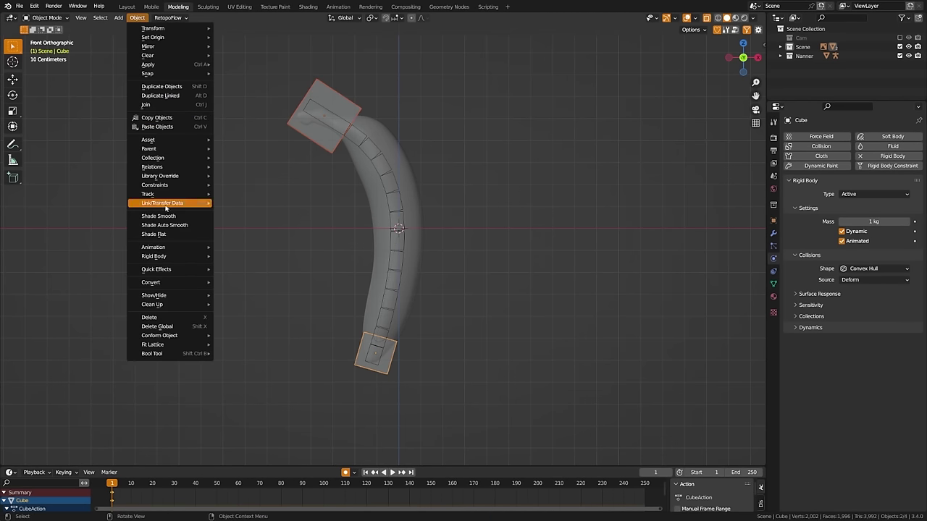
{"action": "mouse_move", "coordinate": [171, 258]}
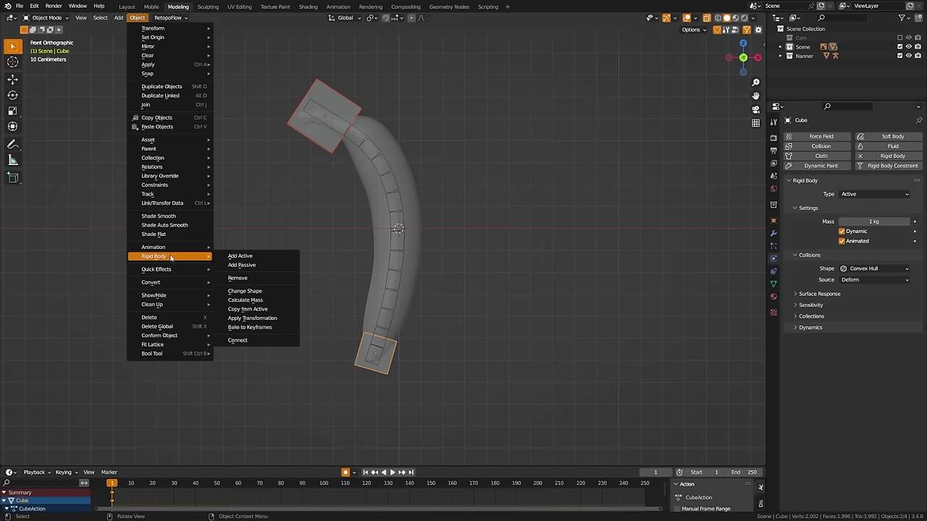
{"action": "left_click", "coordinate": [253, 340]}
{"action": "left_click", "coordinate": [51, 458]}
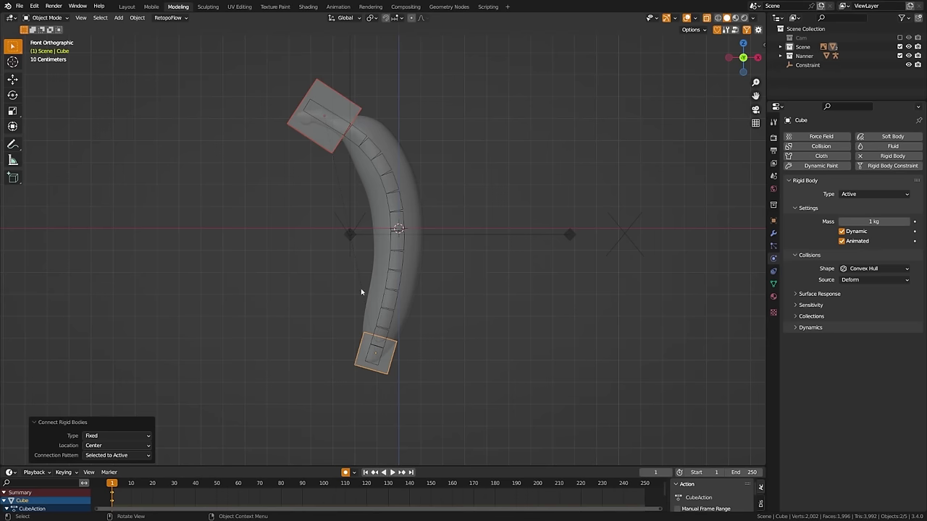
{"action": "left_click", "coordinate": [109, 436]}
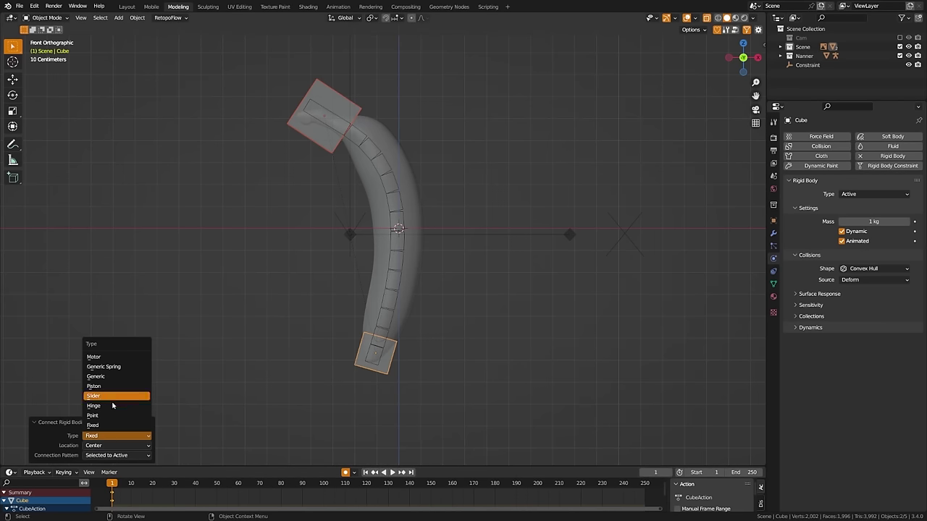
{"action": "left_click", "coordinate": [104, 366]}
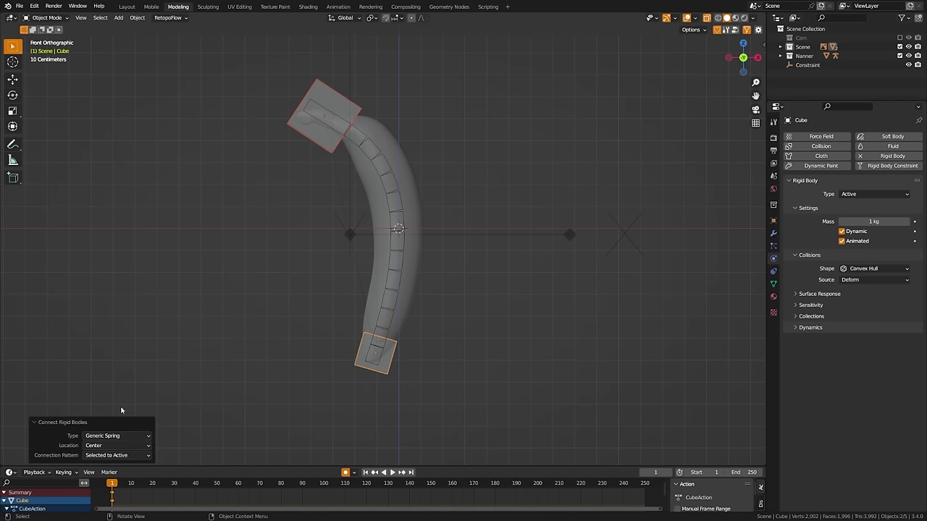
{"action": "left_click", "coordinate": [410, 341]}
{"action": "key", "text": "ctrl+s"}
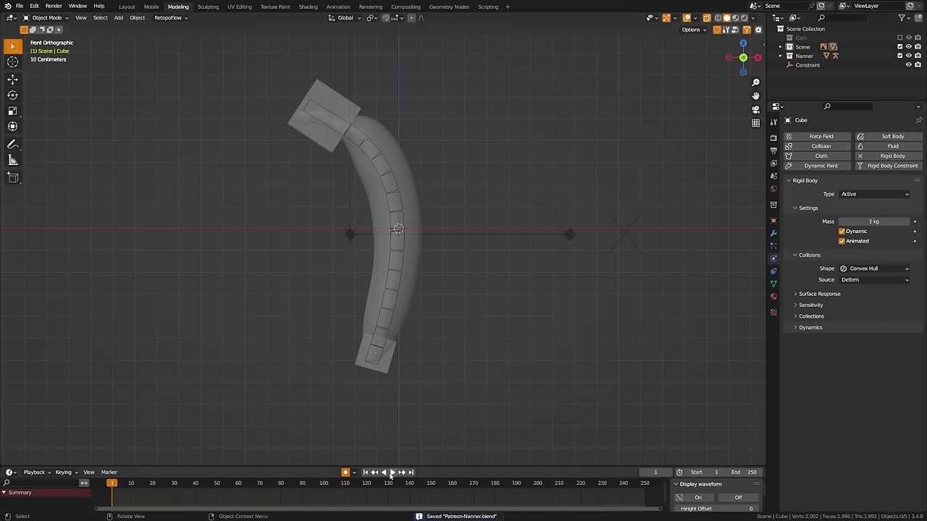
Rename the new Constraint object to 'Spring' and save
{"action": "left_click", "coordinate": [811, 65]}
{"action": "double_click", "coordinate": [814, 66]}
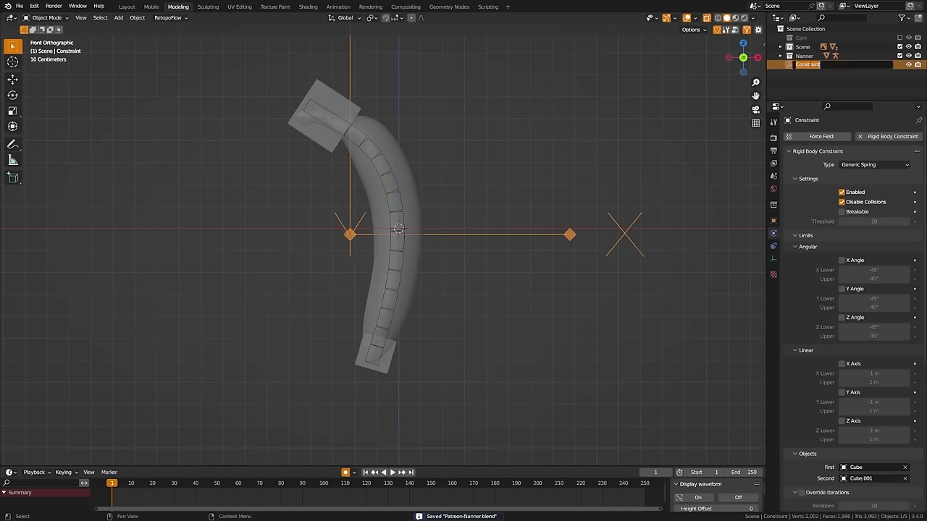
{"action": "type", "text": "Spring"}
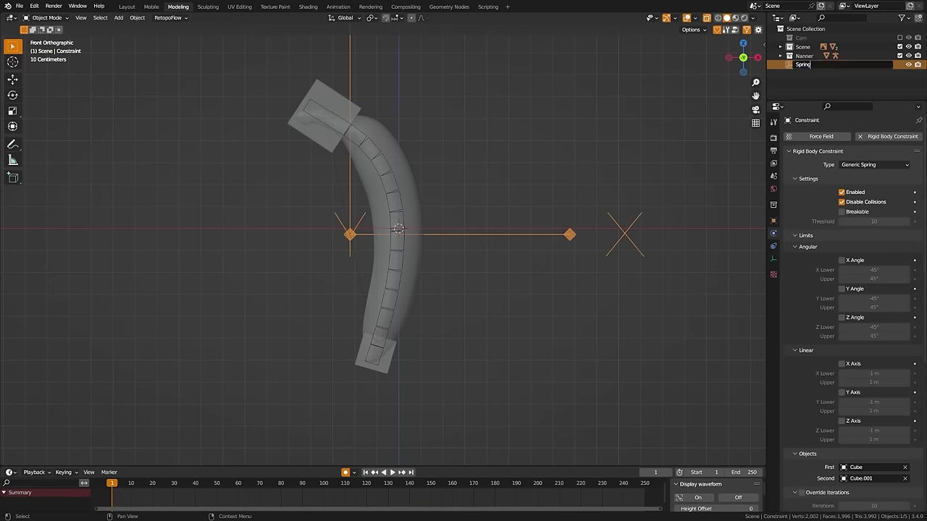
{"action": "key", "text": "Return"}
{"action": "key", "text": "ctrl+s"}
Rename Collection 4 to 'Constraints' and move the Spring constraint into it
{"action": "left_click", "coordinate": [920, 18]}
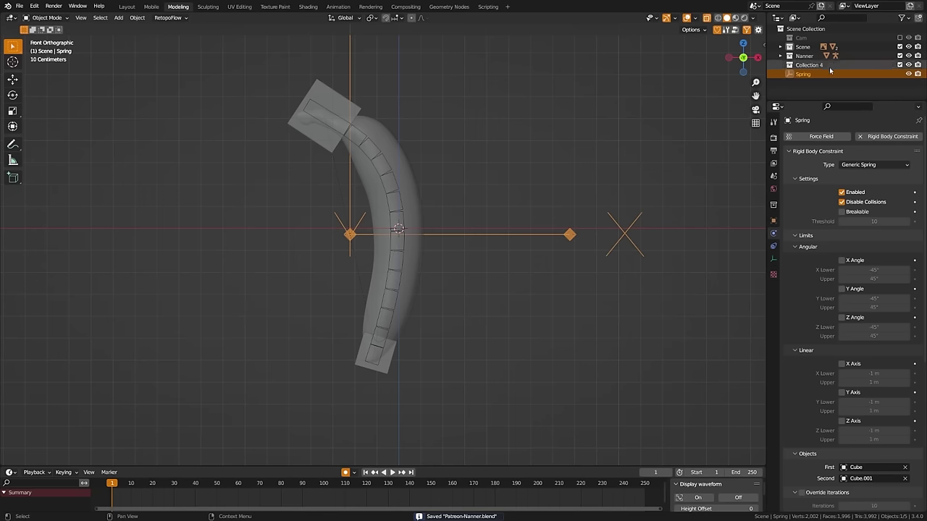
{"action": "double_click", "coordinate": [819, 65]}
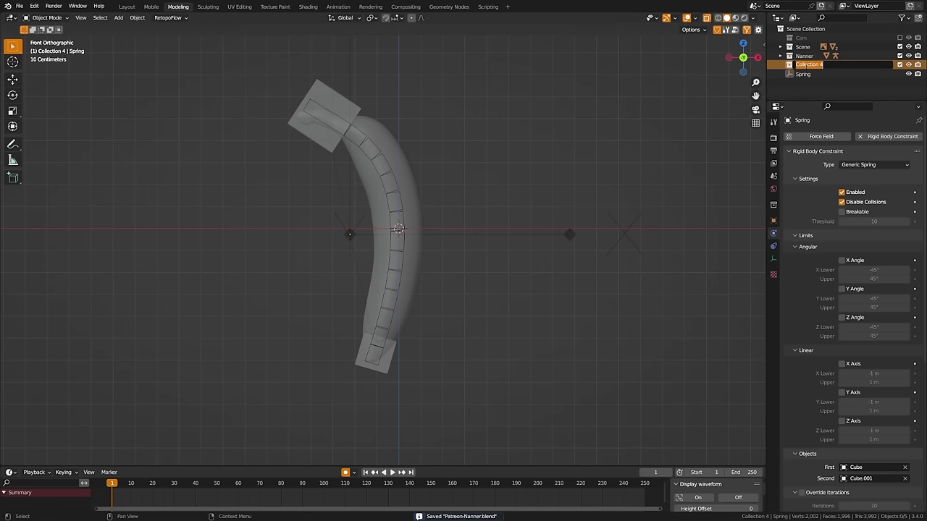
{"action": "type", "text": "Constraints"}
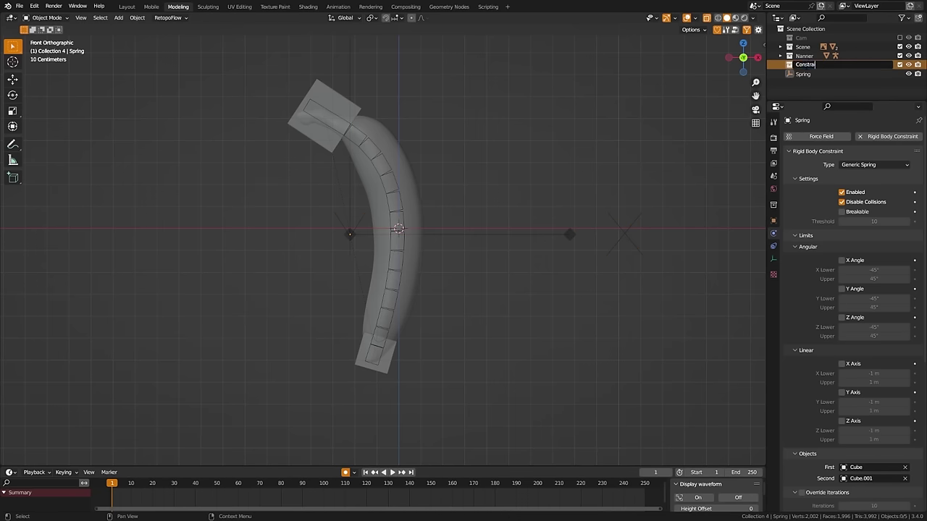
{"action": "key", "text": "Return"}
{"action": "left_click_drag", "start_coordinate": [803, 73], "coordinate": [807, 65]}
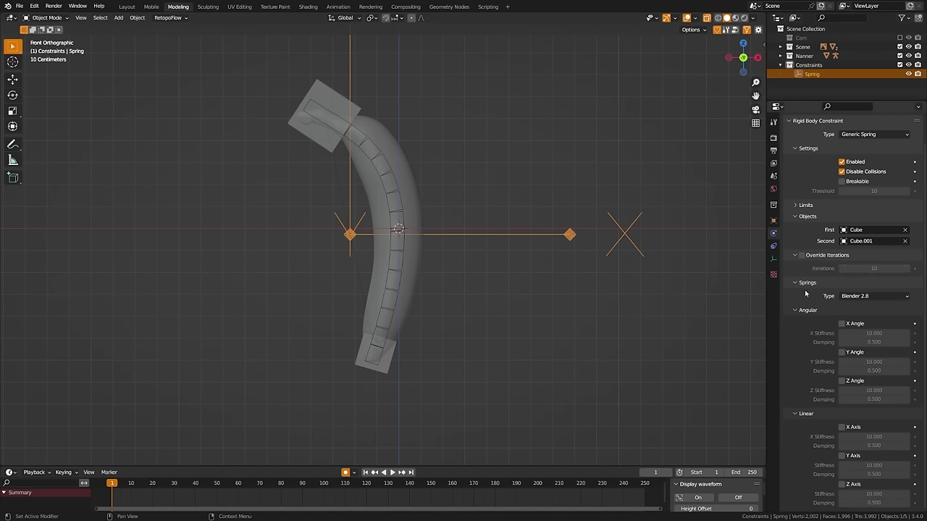
Enable the X, Y and Z angular springs, then select the top cube
{"action": "left_click", "coordinate": [843, 324]}
{"action": "left_click", "coordinate": [842, 352]}
{"action": "left_click", "coordinate": [843, 381]}
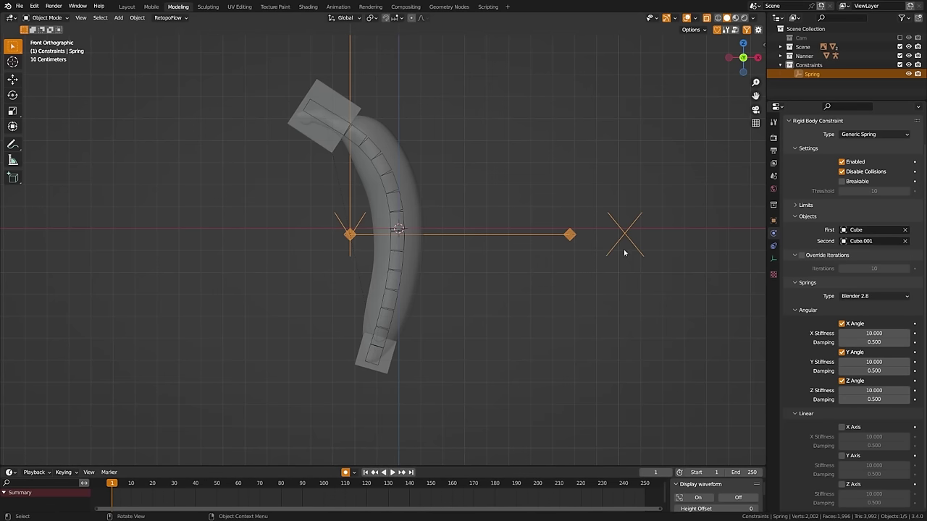
{"action": "left_click", "coordinate": [484, 323]}
{"action": "left_click", "coordinate": [310, 134]}
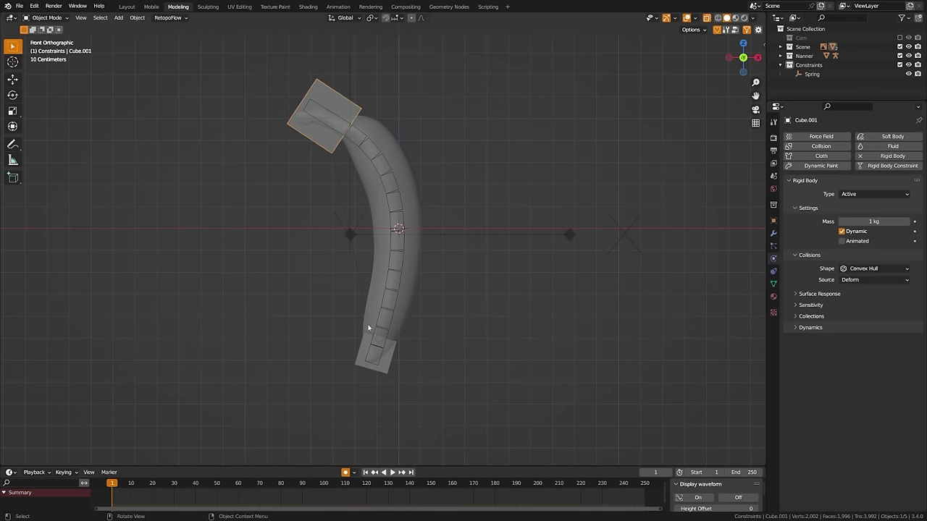
Connect both cubes with a Point rigid-body constraint using the 'connect' search
{"action": "left_click", "coordinate": [356, 362], "text": "shift"}
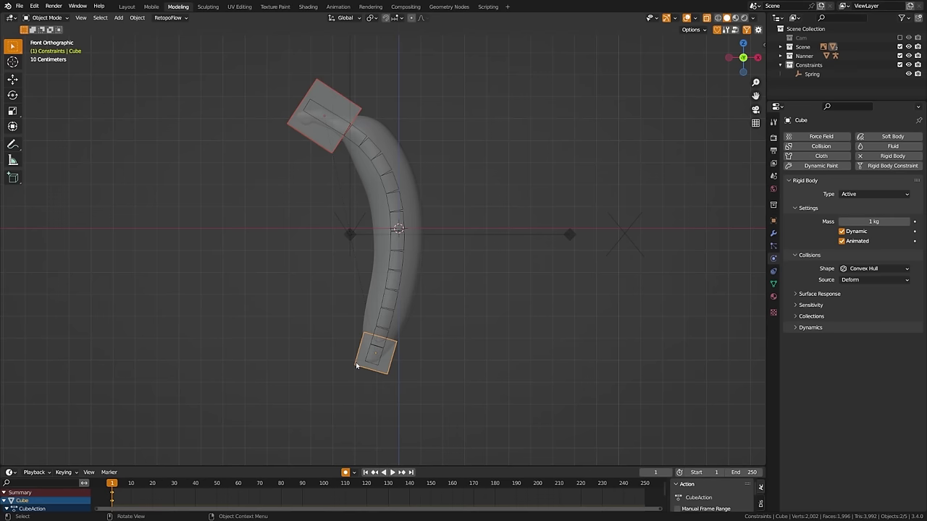
{"action": "key", "text": "F3"}
{"action": "key", "text": "Escape"}
{"action": "key", "text": "F3"}
{"action": "type", "text": "connect"}
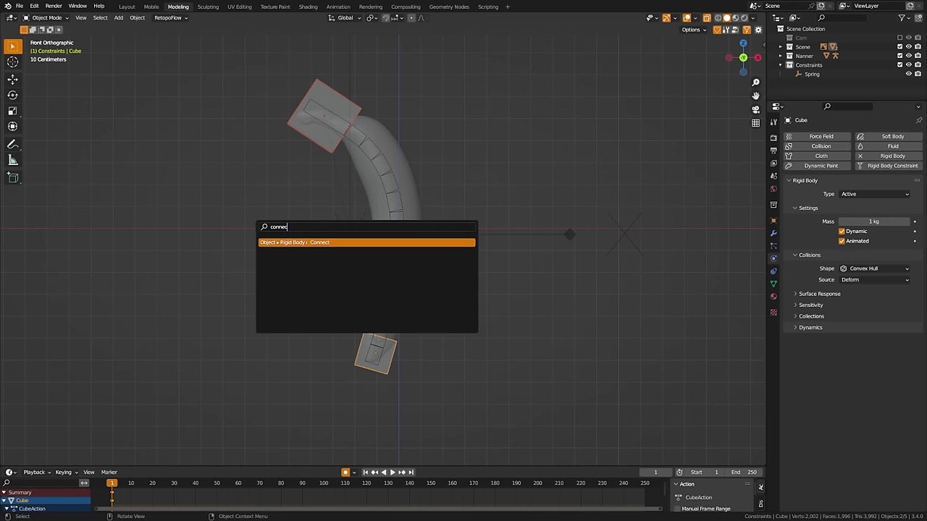
{"action": "key", "text": "Return"}
{"action": "left_click", "coordinate": [112, 436]}
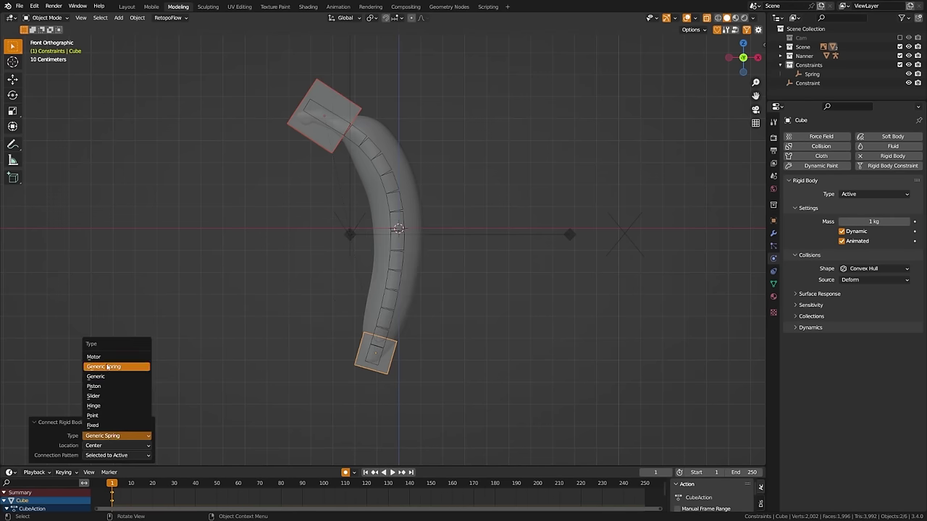
{"action": "left_click", "coordinate": [98, 416]}
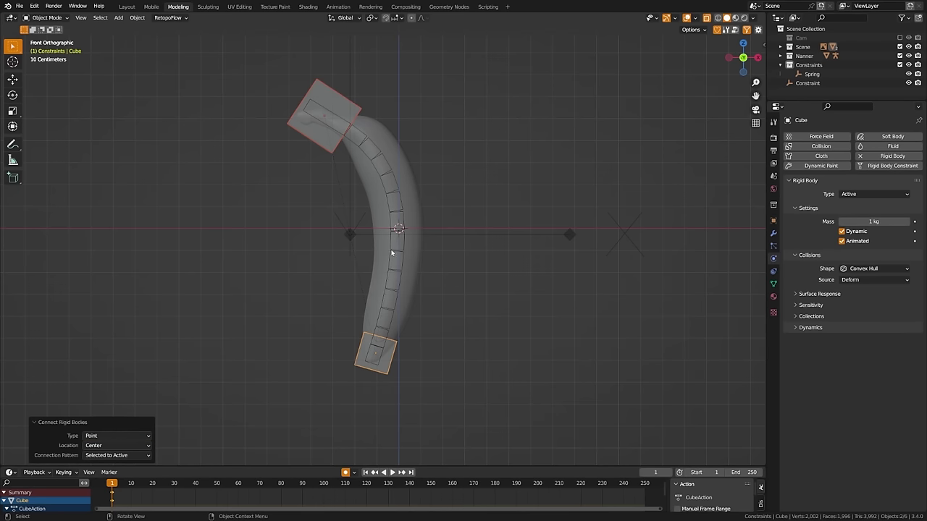
Rename the new constraint object to 'Point' and save the file
{"action": "left_click", "coordinate": [807, 83]}
{"action": "double_click", "coordinate": [807, 82]}
{"action": "type", "text": "Foint"}
{"action": "key", "text": "Return"}
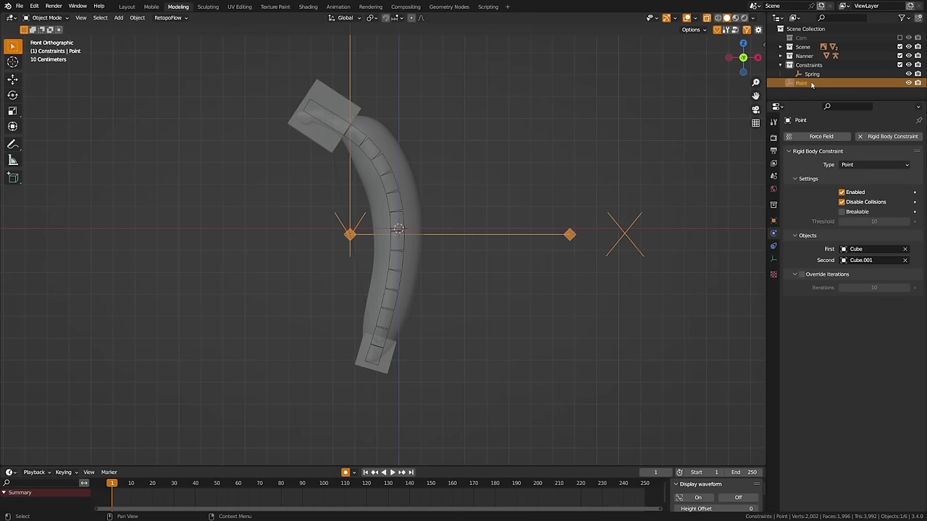
{"action": "left_click", "coordinate": [498, 173]}
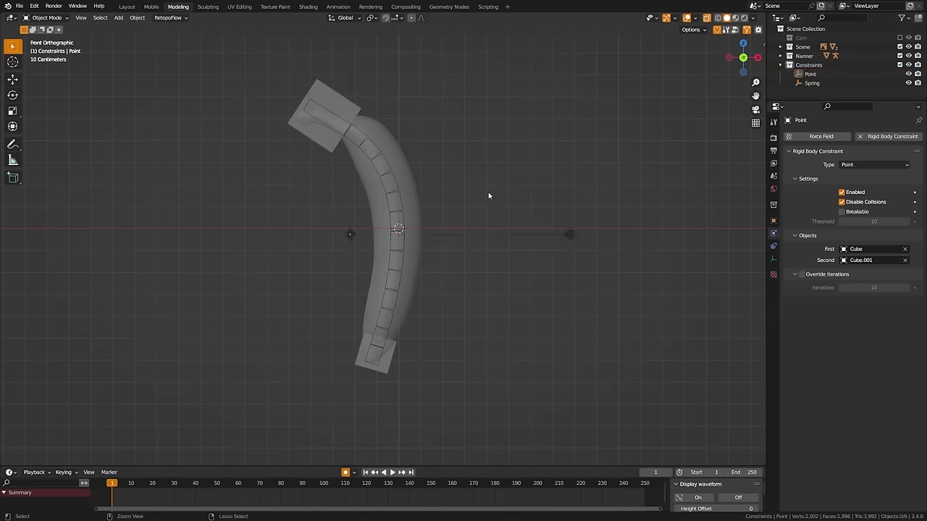
{"action": "key", "text": "ctrl+s"}
Test playback, then keyframe the bottom cube's position at frame 20
{"action": "left_click", "coordinate": [391, 472]}
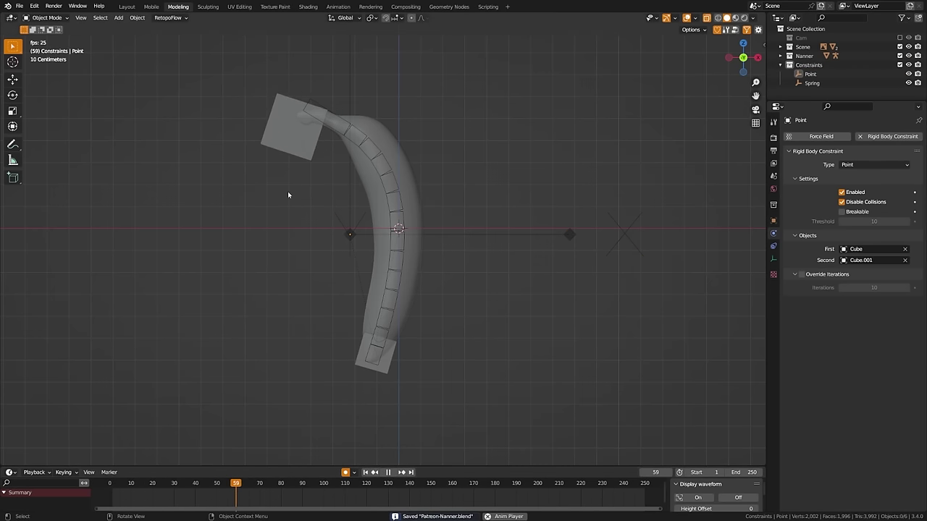
{"action": "key", "text": "Escape"}
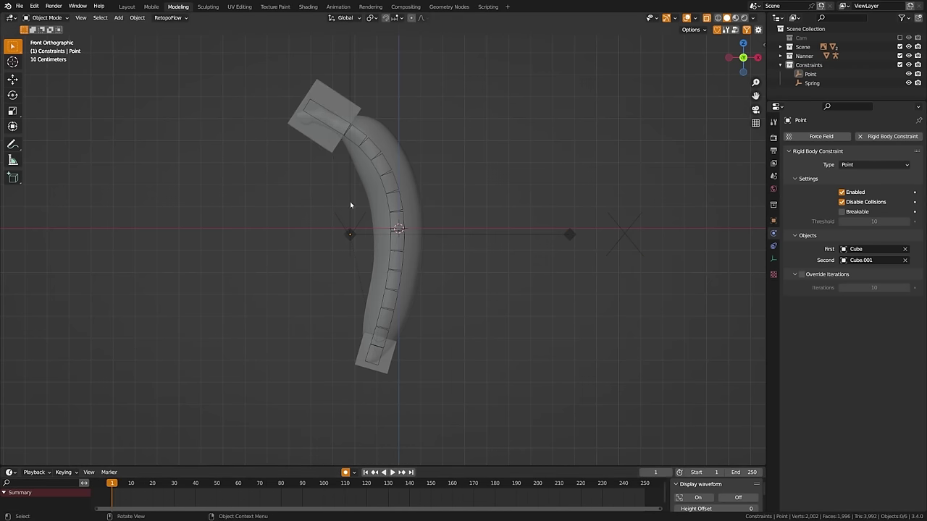
{"action": "left_click", "coordinate": [363, 363]}
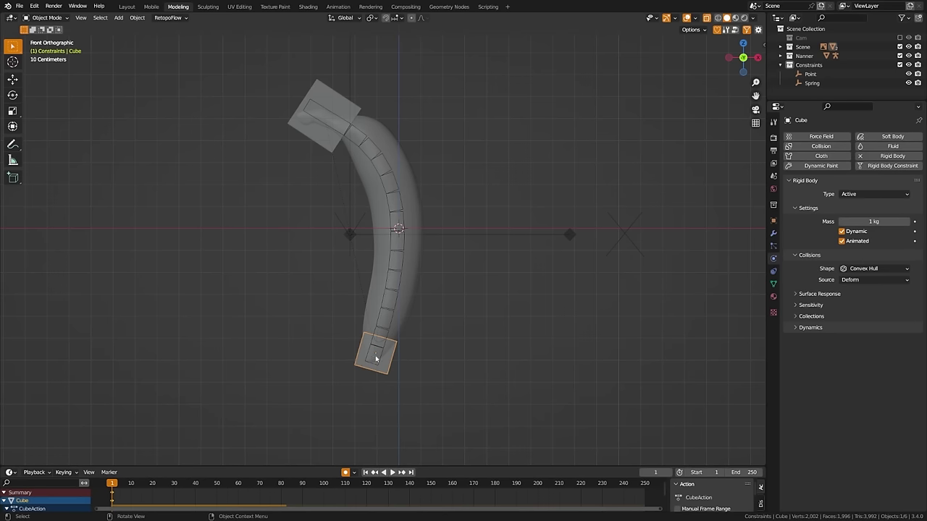
{"action": "left_click_drag", "start_coordinate": [120, 491], "coordinate": [153, 491]}
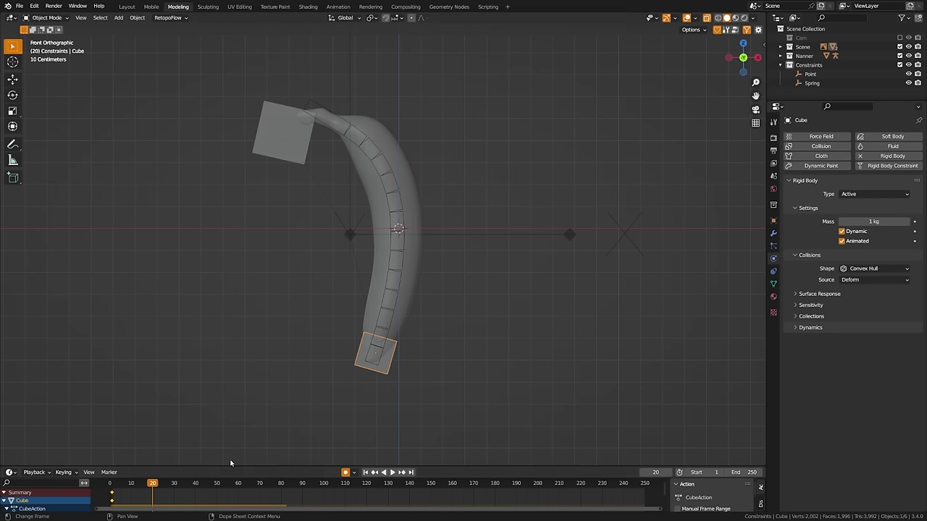
{"action": "key", "text": "g"}
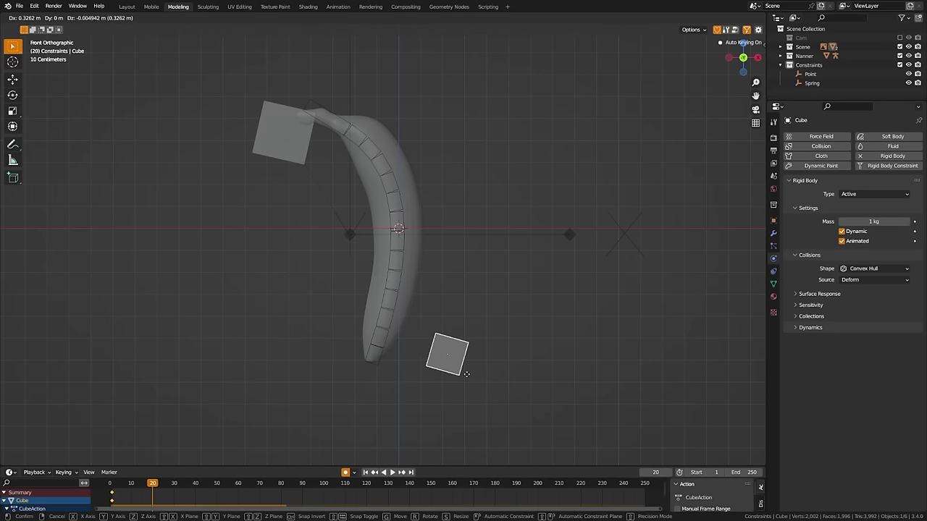
{"action": "left_click", "coordinate": [466, 374]}
Keyframe the bottom cube moved and rotated aside, shifting that key to about frame 70
{"action": "left_click", "coordinate": [220, 483]}
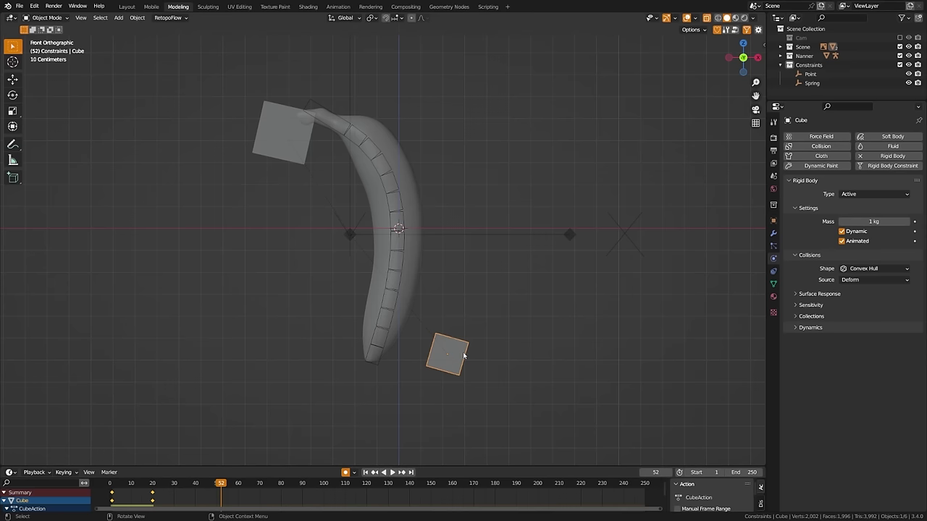
{"action": "key", "text": "g"}
{"action": "key", "text": "r"}
{"action": "left_click", "coordinate": [319, 366]}
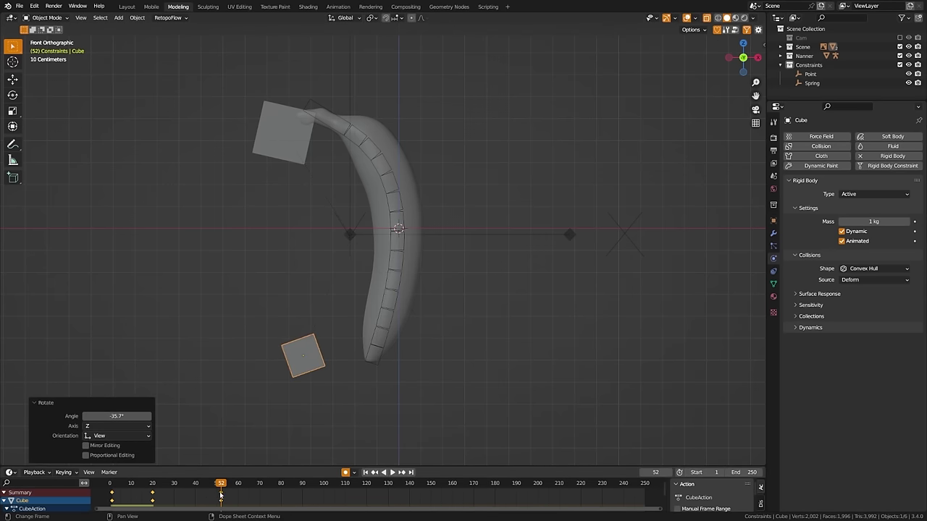
{"action": "left_click_drag", "start_coordinate": [221, 496], "coordinate": [260, 498]}
Set the scene end frame to 120, return to frame 1, save, and review playback
{"action": "left_click", "coordinate": [739, 473]}
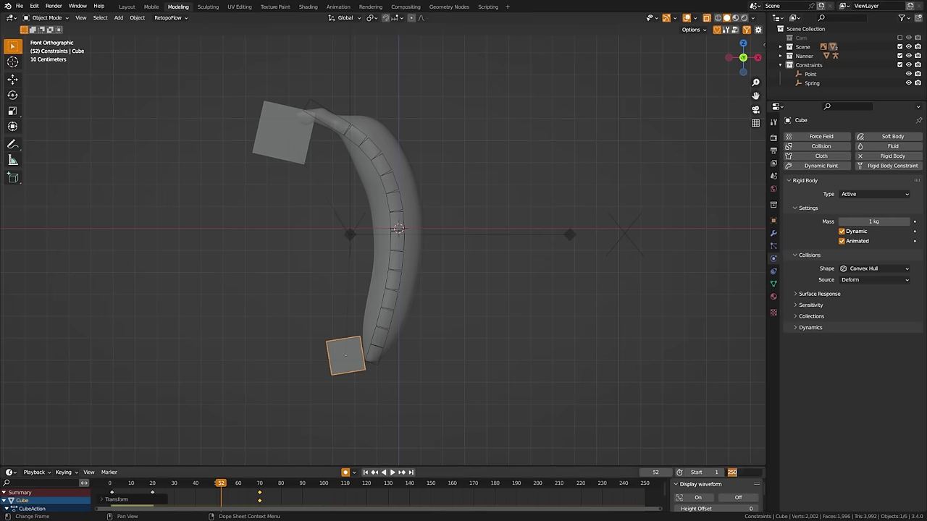
{"action": "type", "text": "120"}
{"action": "key", "text": "Return"}
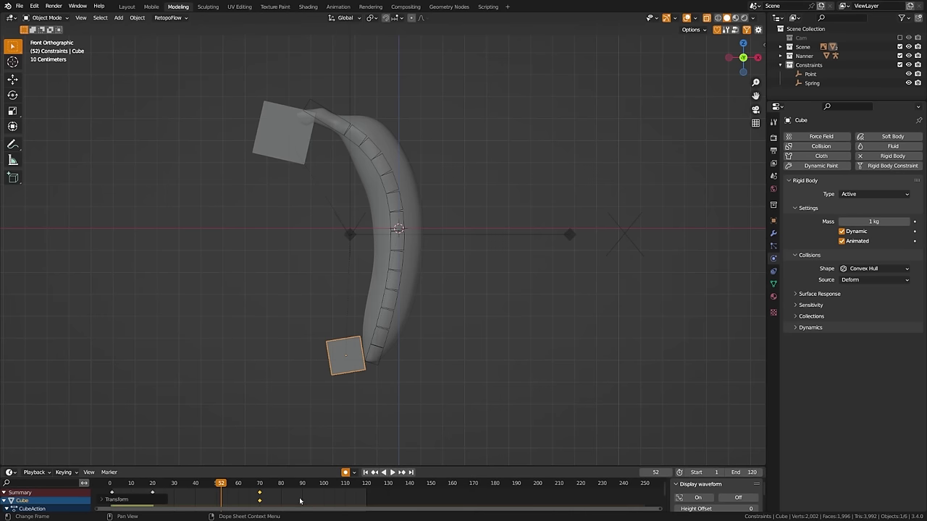
{"action": "left_click_drag", "start_coordinate": [219, 487], "coordinate": [112, 493]}
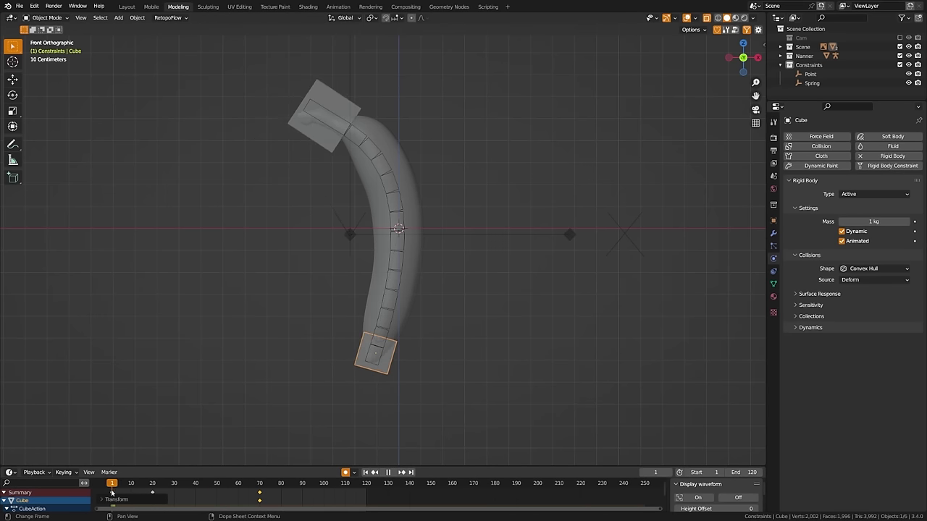
{"action": "key", "text": "ctrl+s"}
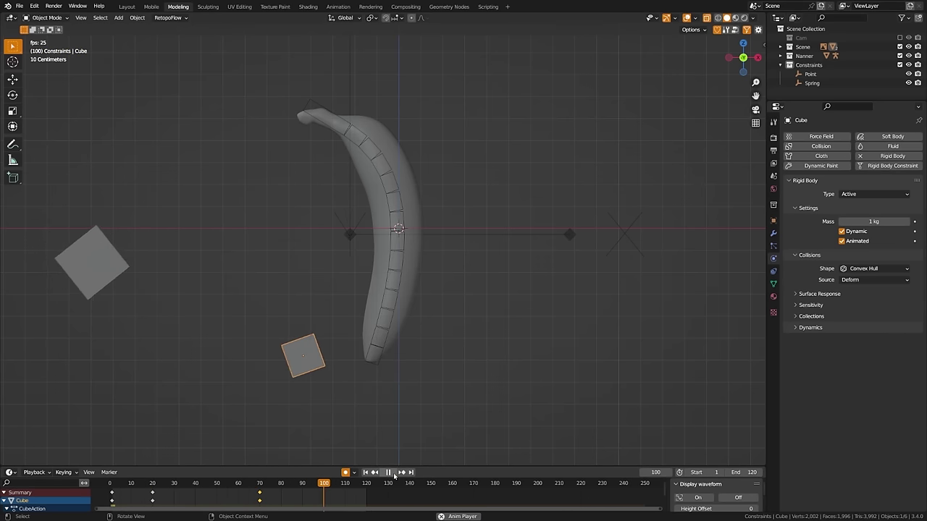
{"action": "key", "text": "Escape"}
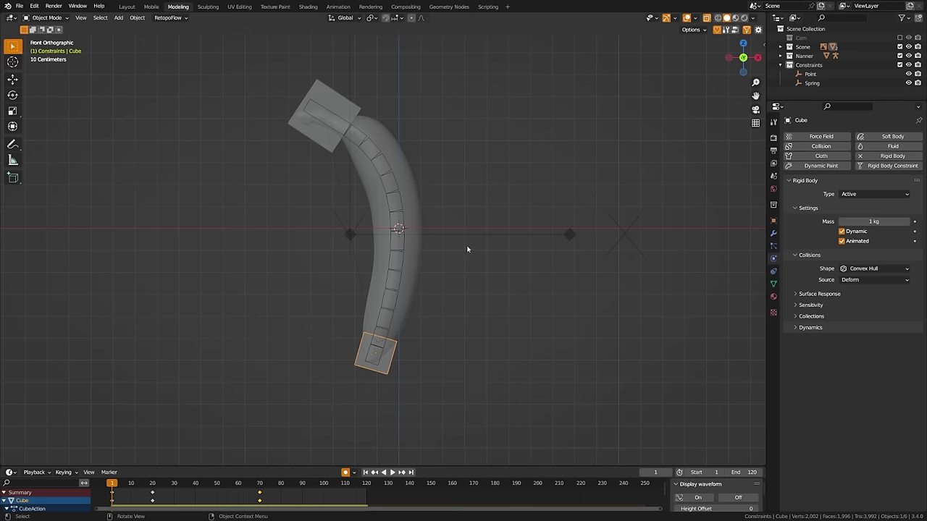
Untick Disable Collisions on the Point constraint, select the Spring constraint, and save the file
{"action": "left_click", "coordinate": [811, 74]}
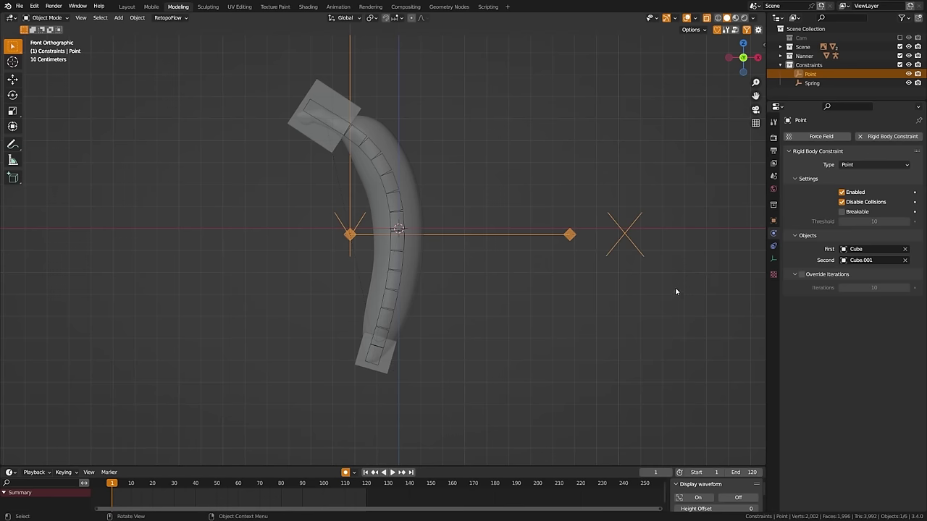
{"action": "left_click", "coordinate": [842, 212]}
{"action": "left_click", "coordinate": [841, 212]}
{"action": "left_click", "coordinate": [842, 203]}
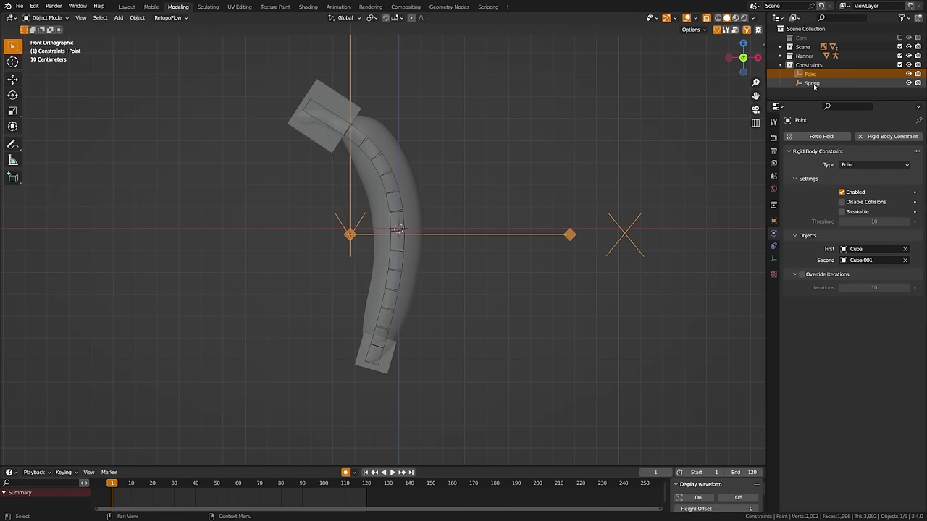
{"action": "left_click", "coordinate": [811, 84]}
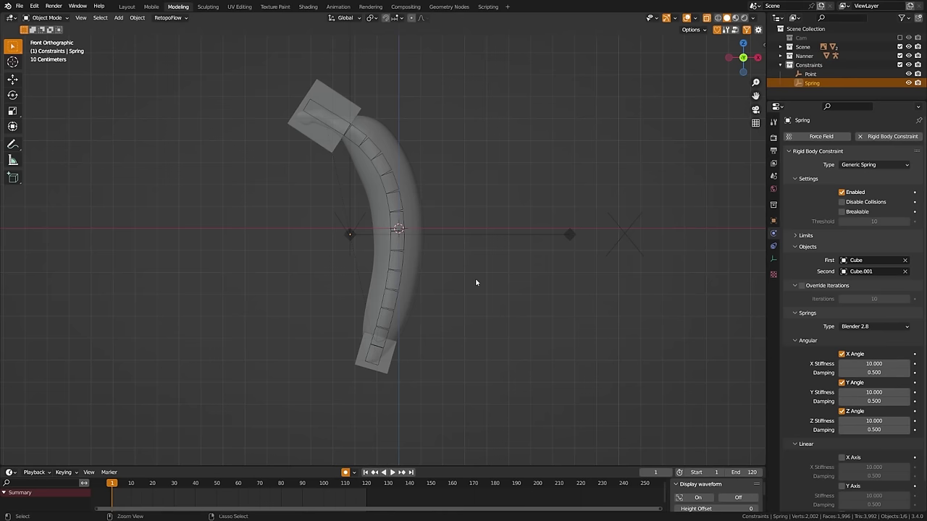
{"action": "key", "text": "ctrl+s"}
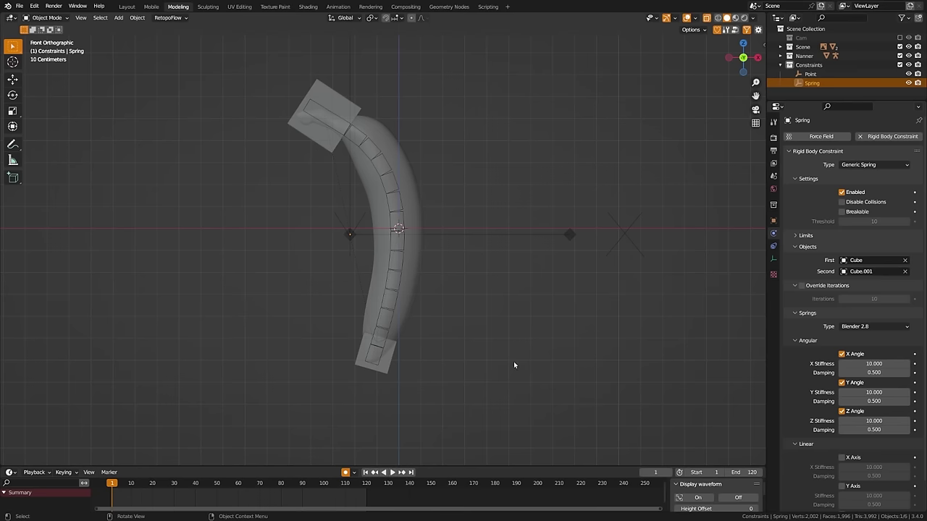
Set the Spring constraint's X, Y and Z angular stiffness to 100
{"action": "left_click", "coordinate": [871, 364]}
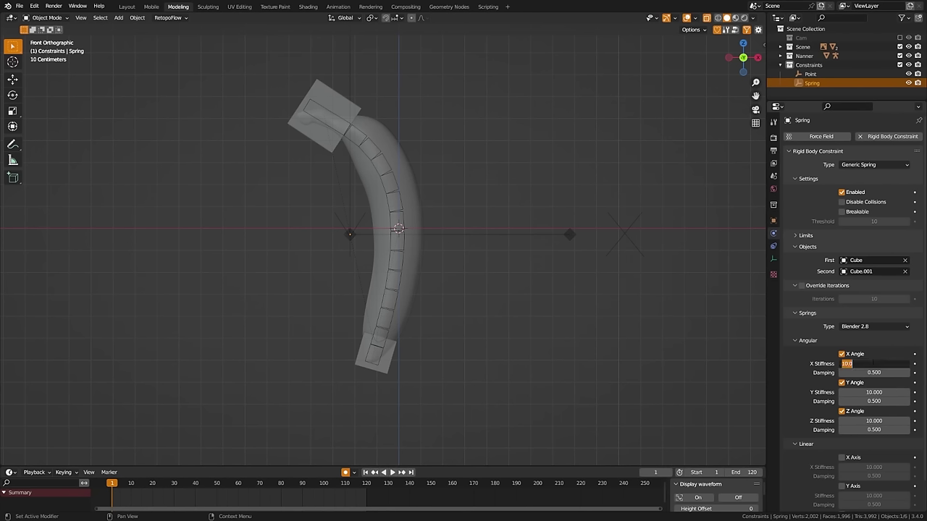
{"action": "type", "text": "1"}
{"action": "key", "text": "Return"}
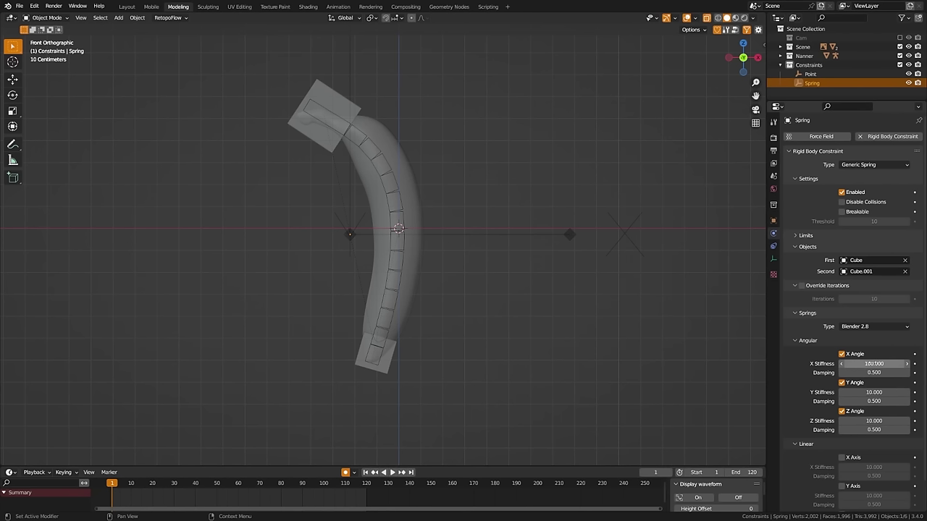
{"action": "key", "text": "ctrl+c"}
{"action": "key", "text": "ctrl+v"}
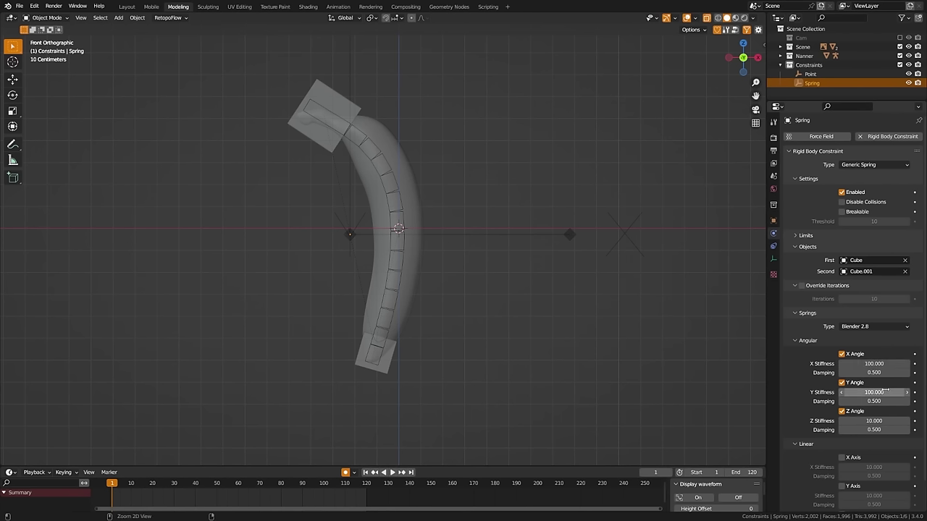
{"action": "key", "text": "ctrl+v"}
Set the X, Y and Z angular damping to 1.000 and save the file
{"action": "left_click", "coordinate": [875, 373]}
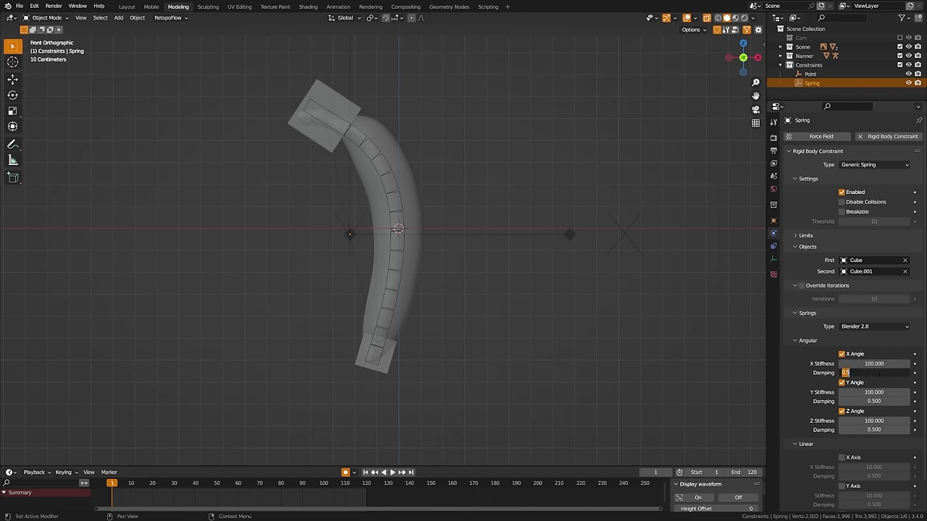
{"action": "type", "text": "1"}
{"action": "key", "text": "Return"}
{"action": "left_click", "coordinate": [875, 401]}
{"action": "type", "text": "1"}
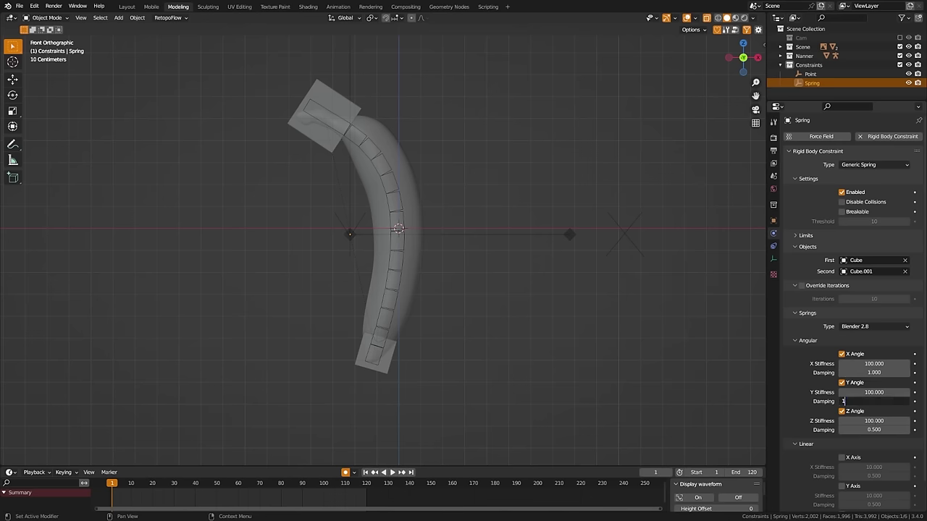
{"action": "key", "text": "Return"}
{"action": "left_click", "coordinate": [872, 430]}
{"action": "type", "text": "1"}
{"action": "key", "text": "Return"}
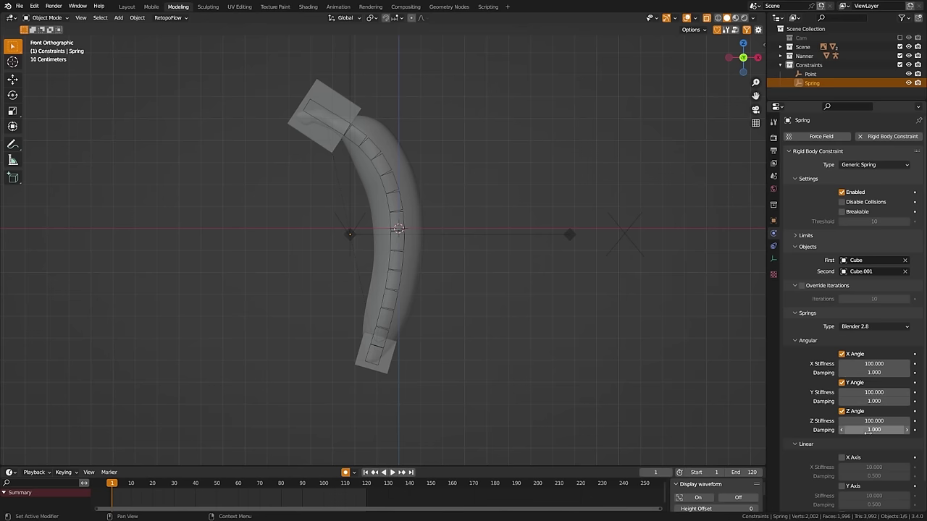
{"action": "key", "text": "ctrl+s"}
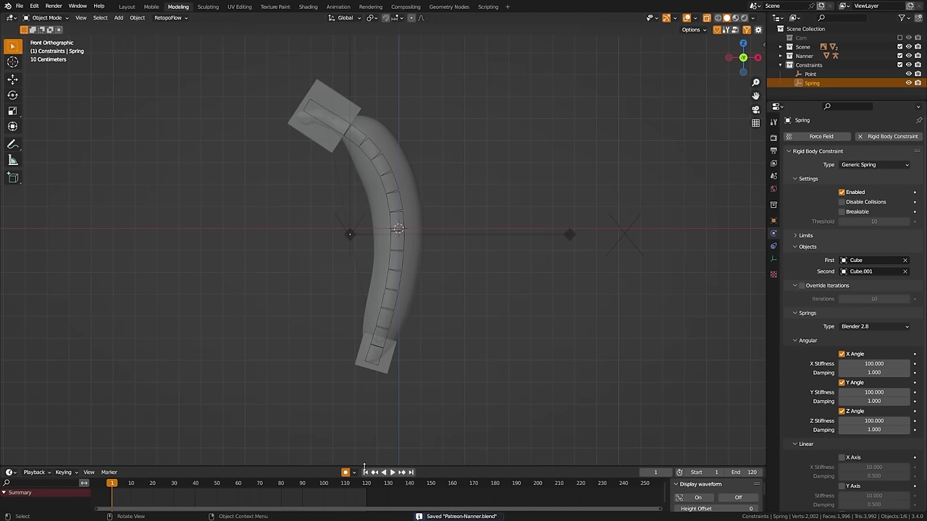
Play the cube simulation, stop it, and return to frame 1
{"action": "left_click", "coordinate": [392, 473]}
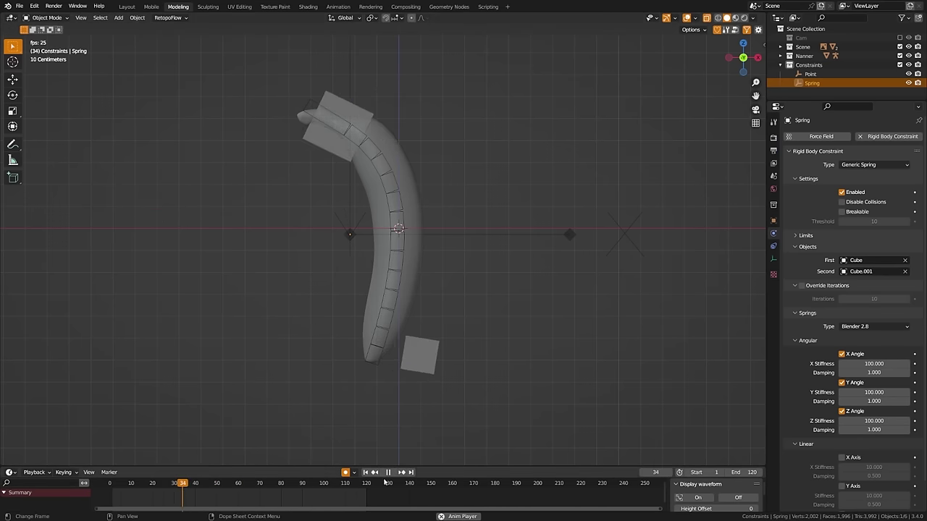
{"action": "key", "text": "space"}
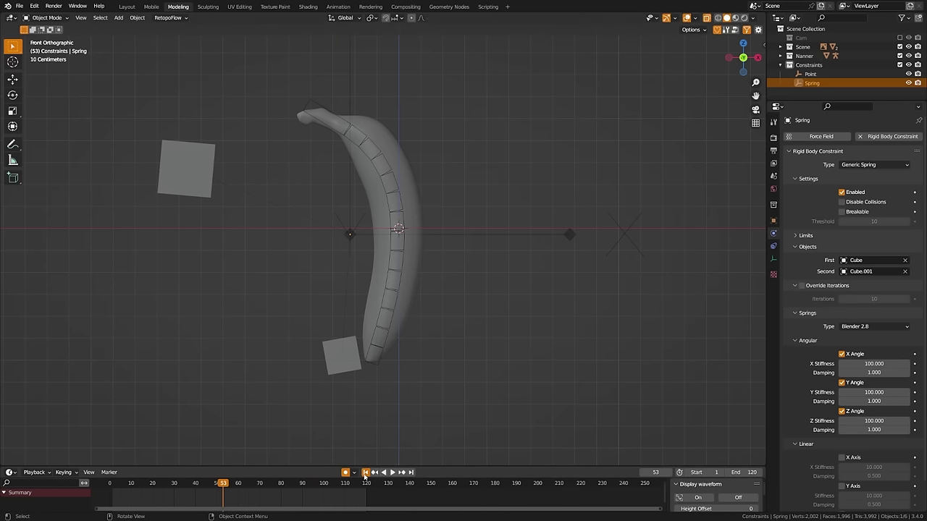
{"action": "left_click", "coordinate": [365, 472]}
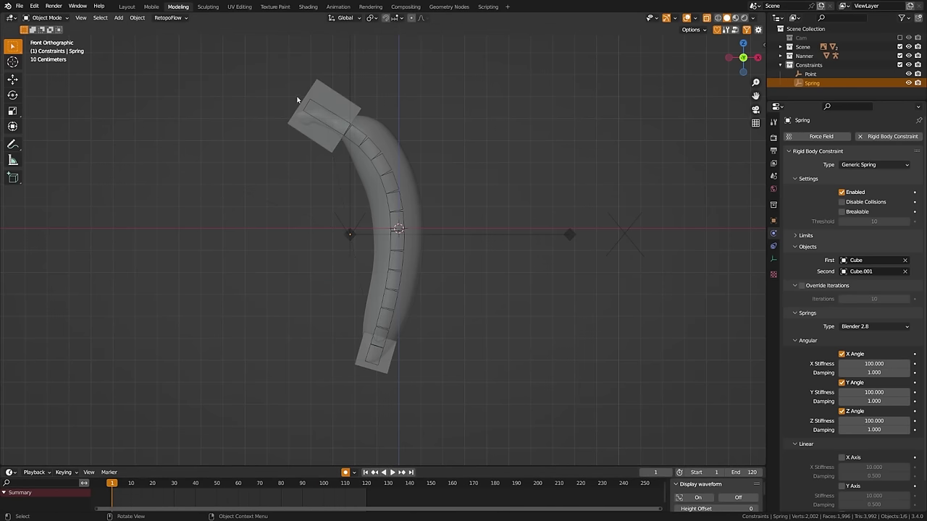
In Pose Mode, add a Child Of constraint to Nanner-Rig's Start bone targeting the bottom Cube
{"action": "left_click", "coordinate": [378, 359]}
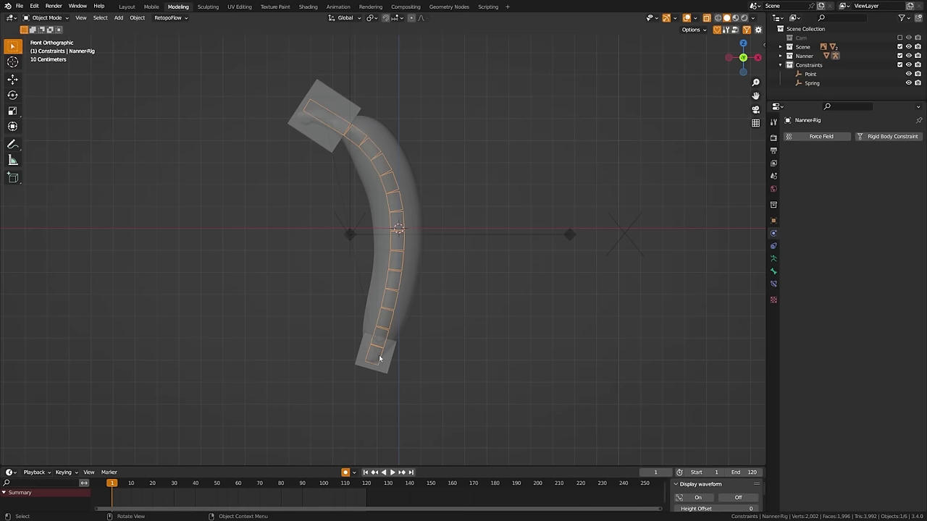
{"action": "key", "text": "ctrl+Tab"}
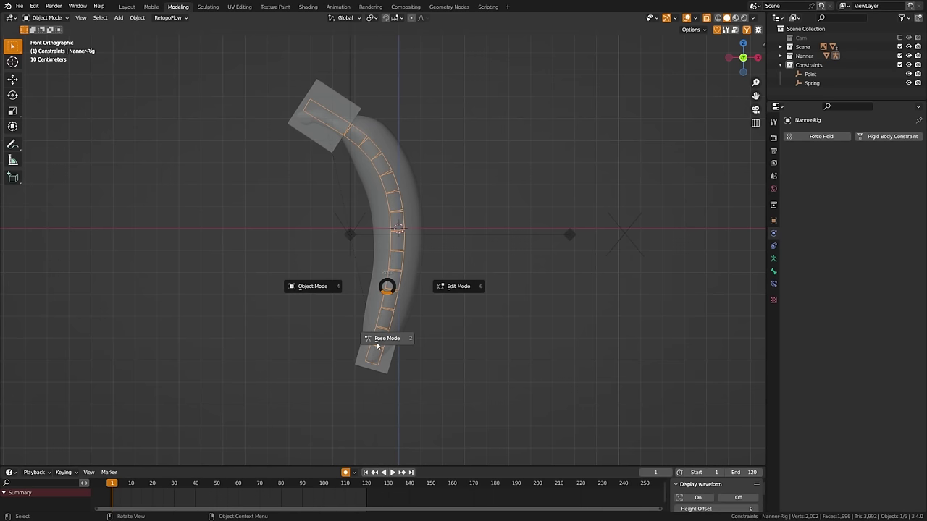
{"action": "left_click", "coordinate": [376, 361]}
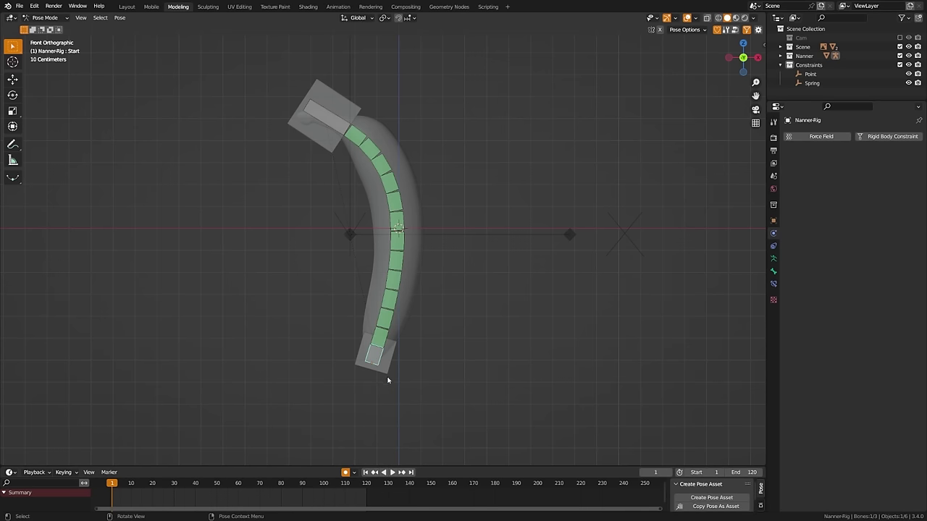
{"action": "left_click", "coordinate": [773, 283]}
{"action": "left_click", "coordinate": [810, 137]}
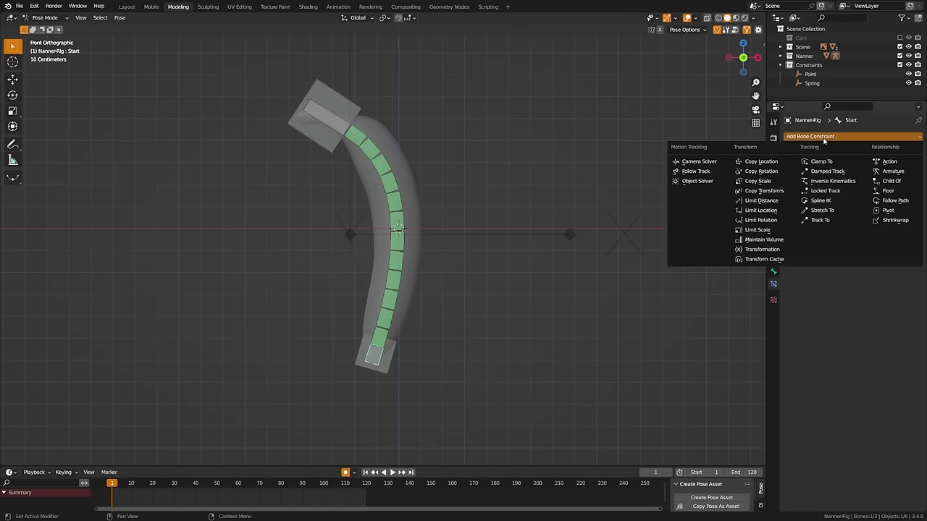
{"action": "left_click", "coordinate": [896, 181]}
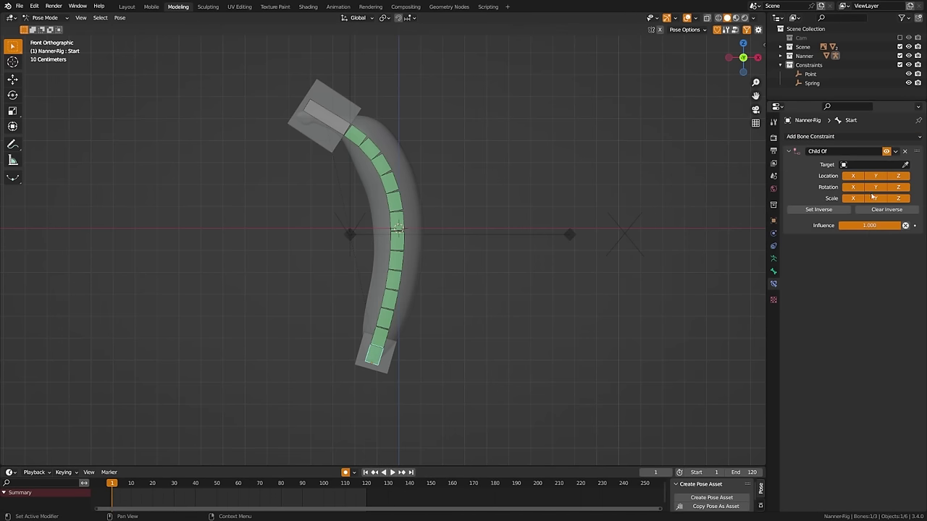
{"action": "left_click", "coordinate": [906, 165]}
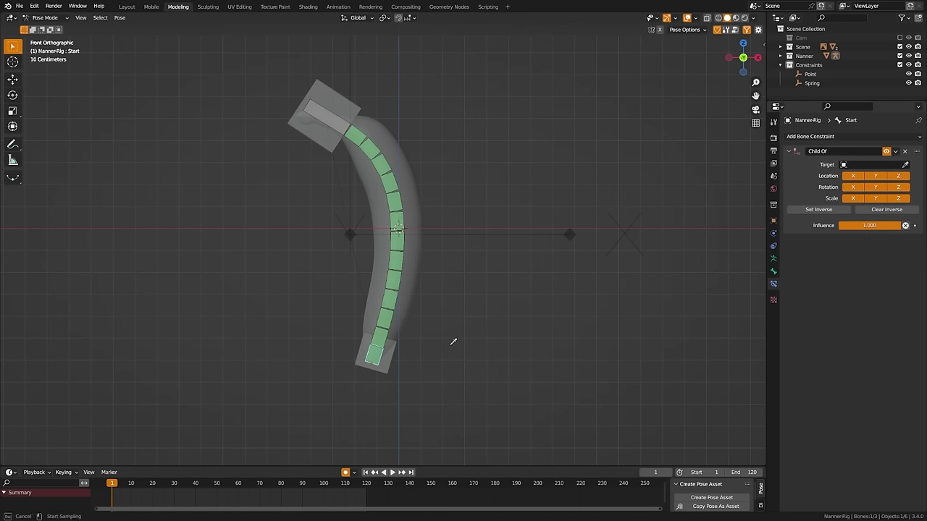
{"action": "left_click", "coordinate": [386, 354]}
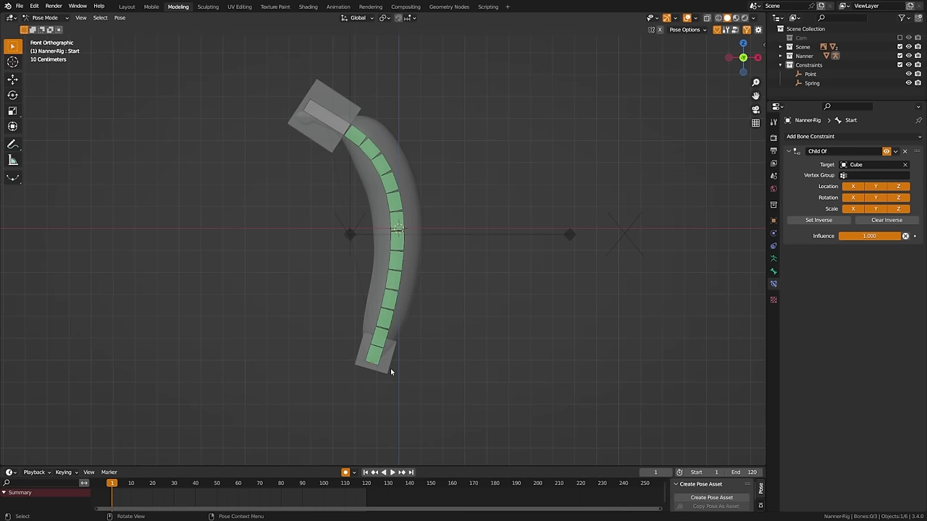
{"action": "key", "text": "ctrl+Tab"}
Rename the bottom cube to Rigide-Start
{"action": "left_click", "coordinate": [383, 357]}
{"action": "key", "text": "F2"}
{"action": "type", "text": "R"}
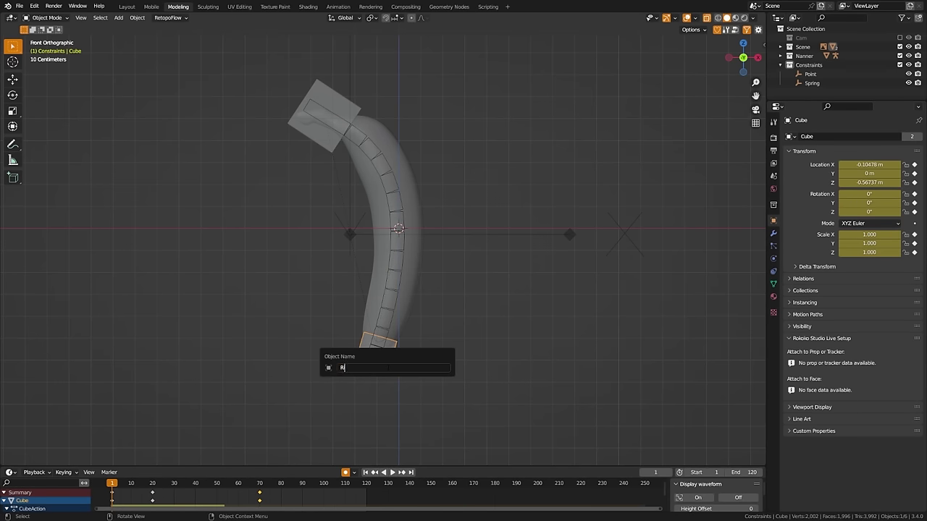
{"action": "type", "text": "igide-Start"}
{"action": "key", "text": "Return"}
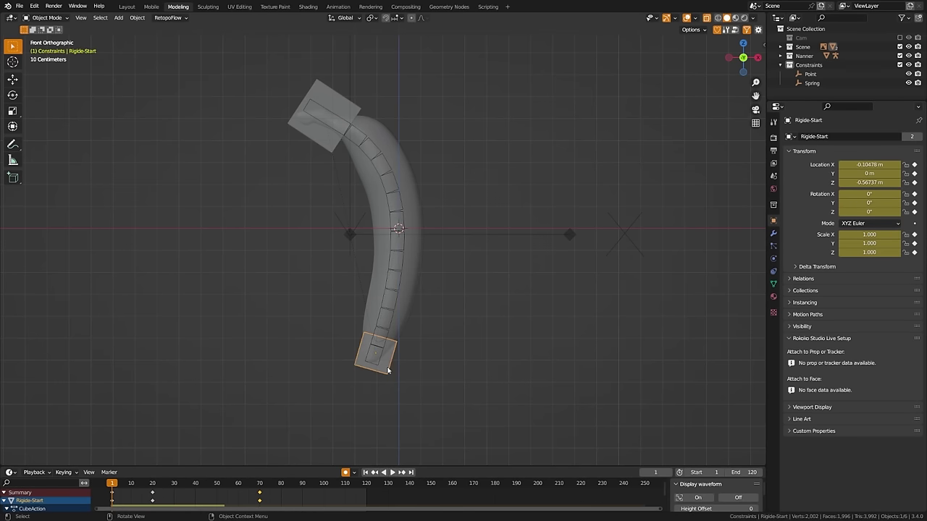
Rename the top cube to Rigid-End and save the file
{"action": "left_click", "coordinate": [312, 141]}
{"action": "key", "text": "F2"}
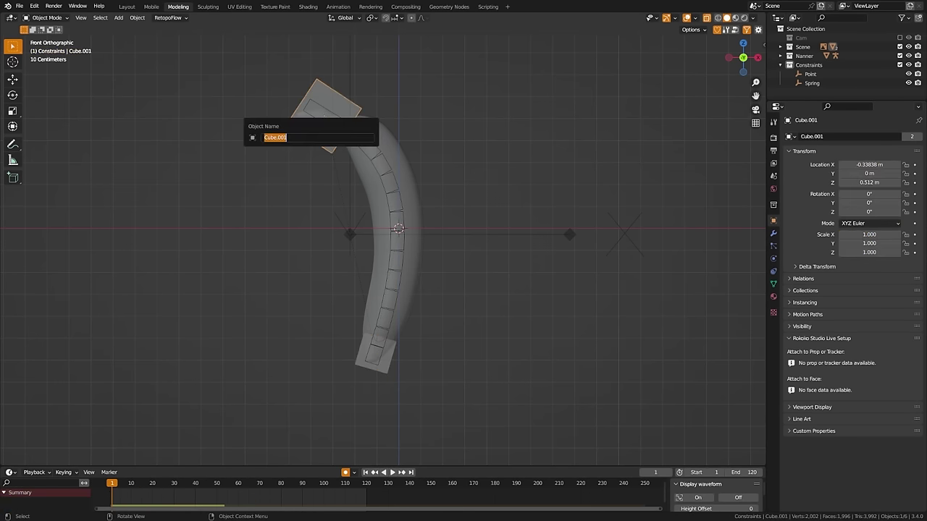
{"action": "type", "text": "Rigid-End"}
{"action": "key", "text": "Return"}
{"action": "key", "text": "ctrl+s"}
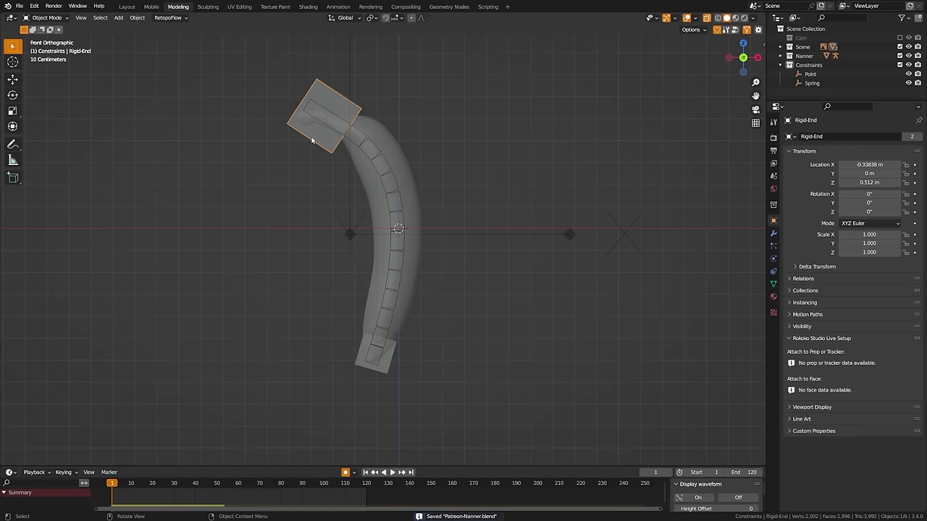
{"action": "left_click", "coordinate": [392, 217]}
Give the End bone a Child Of constraint targeting Rigid-End, then save
{"action": "key", "text": "ctrl+Tab"}
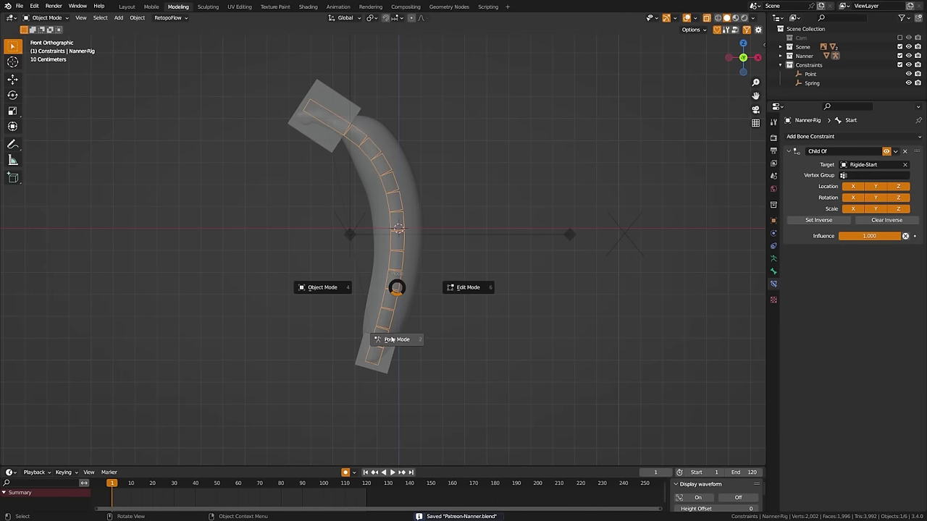
{"action": "left_click", "coordinate": [391, 338]}
{"action": "left_click", "coordinate": [317, 111]}
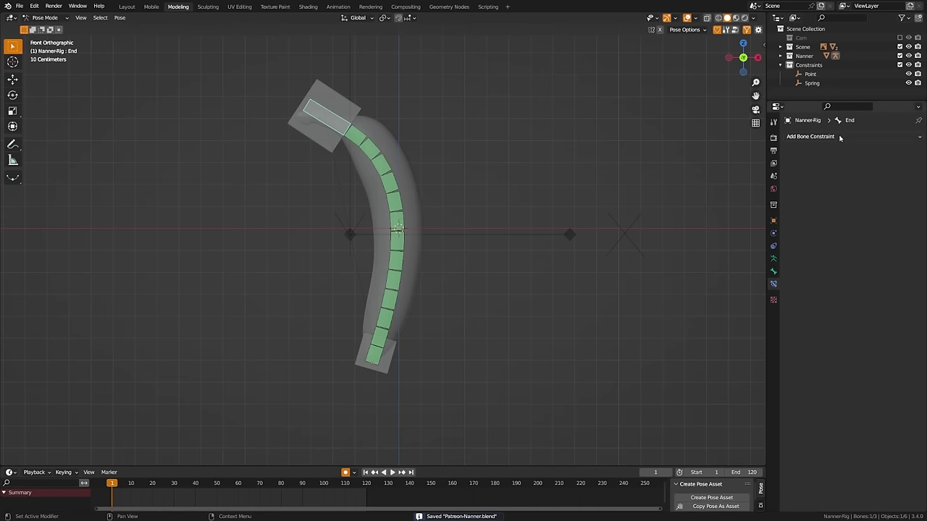
{"action": "left_click", "coordinate": [810, 137]}
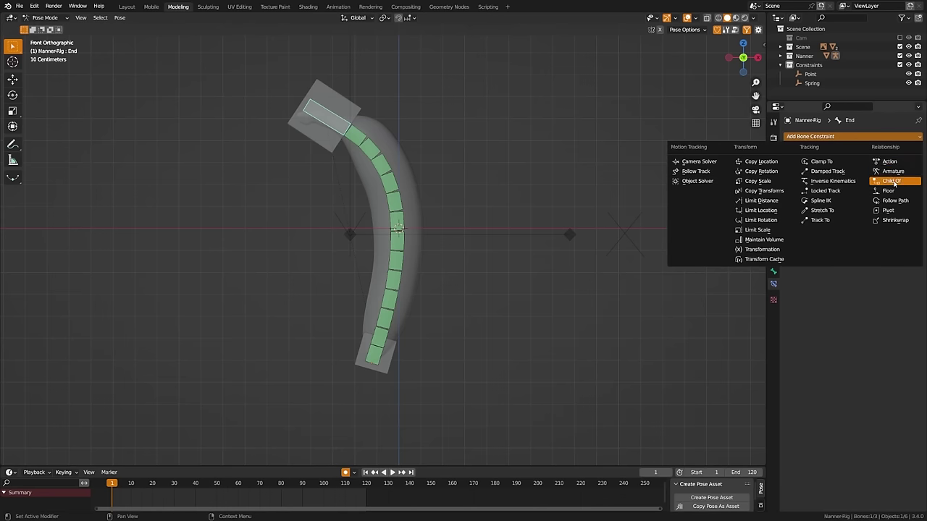
{"action": "left_click", "coordinate": [894, 181]}
{"action": "key", "text": "e"}
{"action": "left_click", "coordinate": [335, 108]}
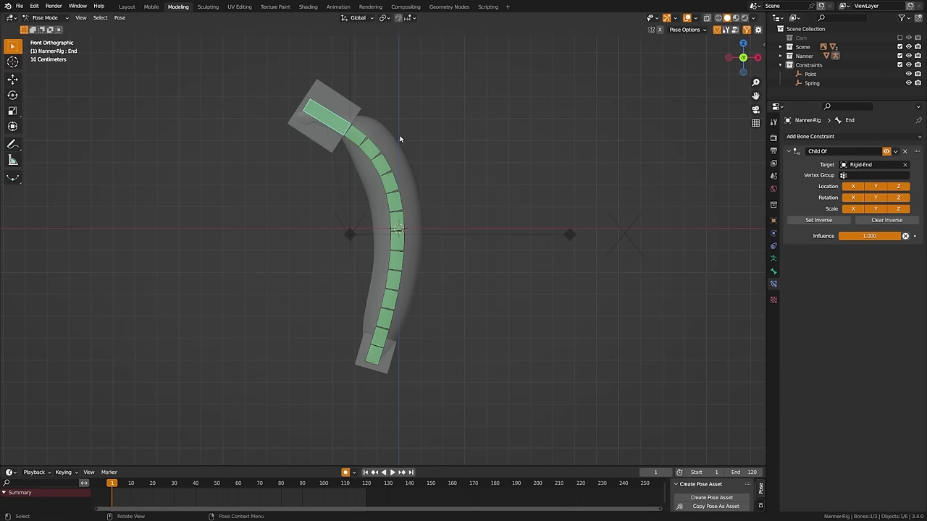
{"action": "key", "text": "ctrl+Tab"}
{"action": "key", "text": "ctrl+s"}
Play the animation to watch the banana bend, then rewind to frame 1
{"action": "left_click", "coordinate": [392, 472]}
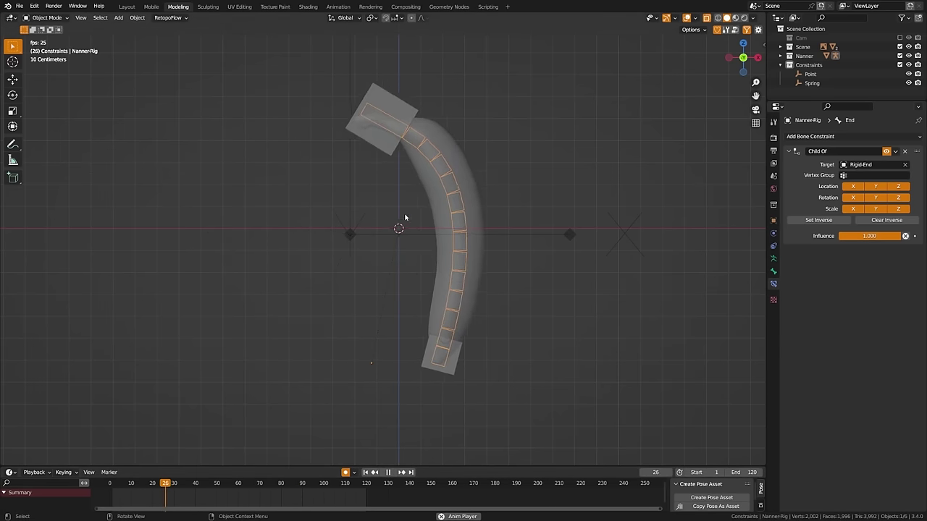
{"action": "left_click", "coordinate": [388, 472]}
{"action": "left_click", "coordinate": [366, 472]}
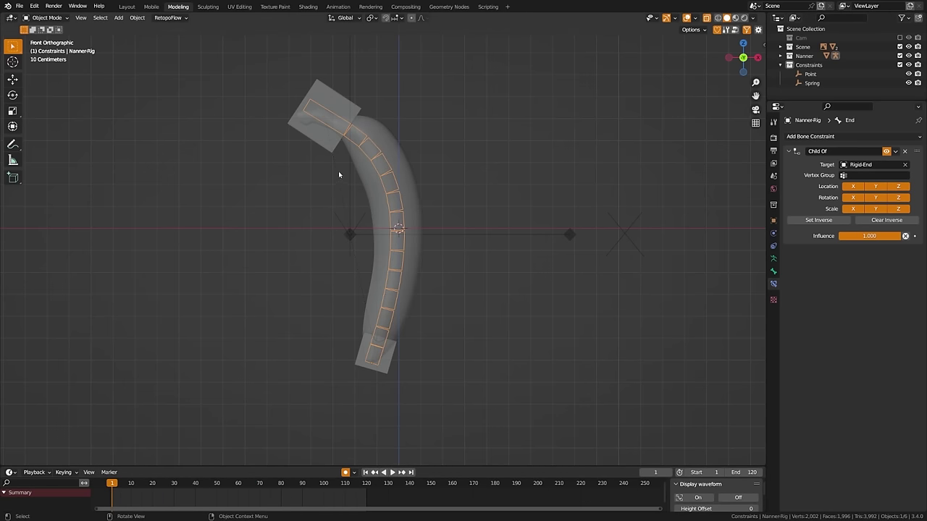
Move Rigid-End and Rigide-Start into a new collection named Rigid Body
{"action": "left_click", "coordinate": [318, 138]}
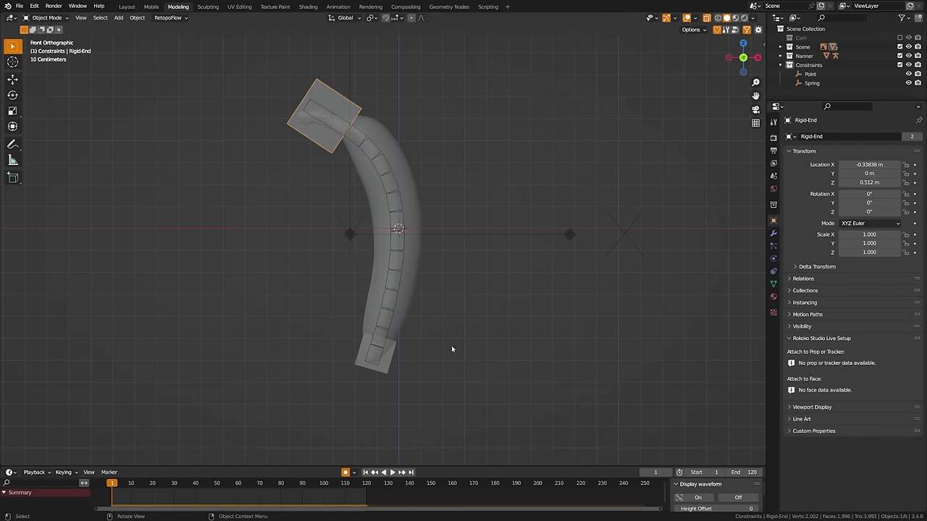
{"action": "left_click", "coordinate": [380, 373], "text": "shift"}
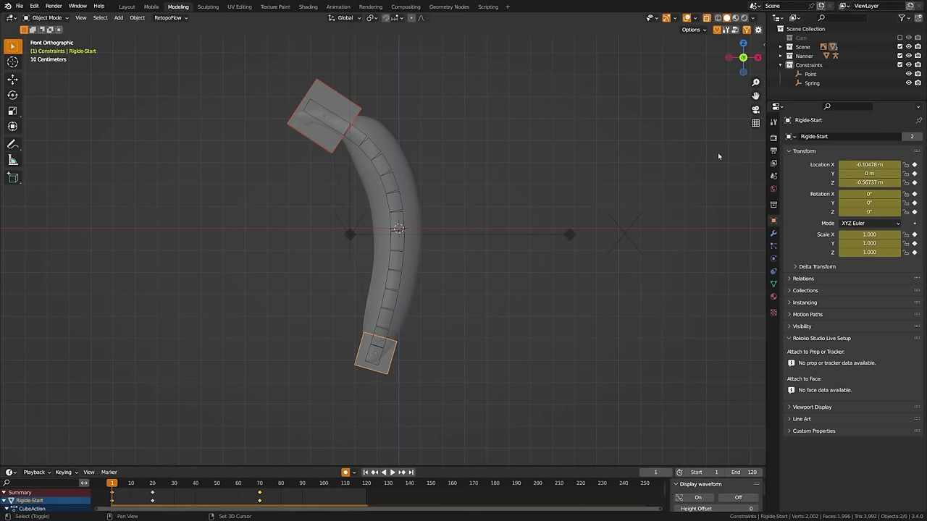
{"action": "key", "text": "m"}
{"action": "left_click", "coordinate": [583, 222]}
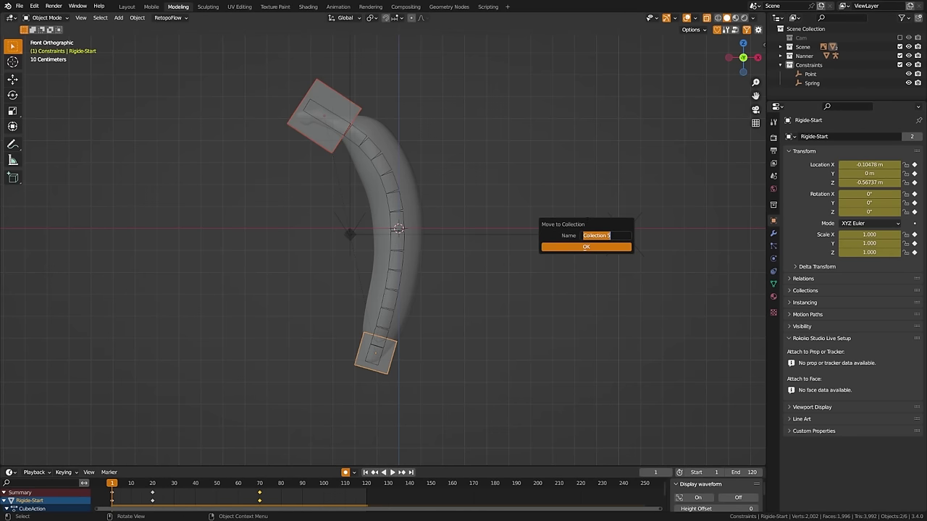
{"action": "type", "text": "Rigid Body"}
{"action": "left_click", "coordinate": [575, 247]}
{"action": "scroll", "coordinate": [819, 81], "scroll_direction": "down", "scroll_amount": 1}
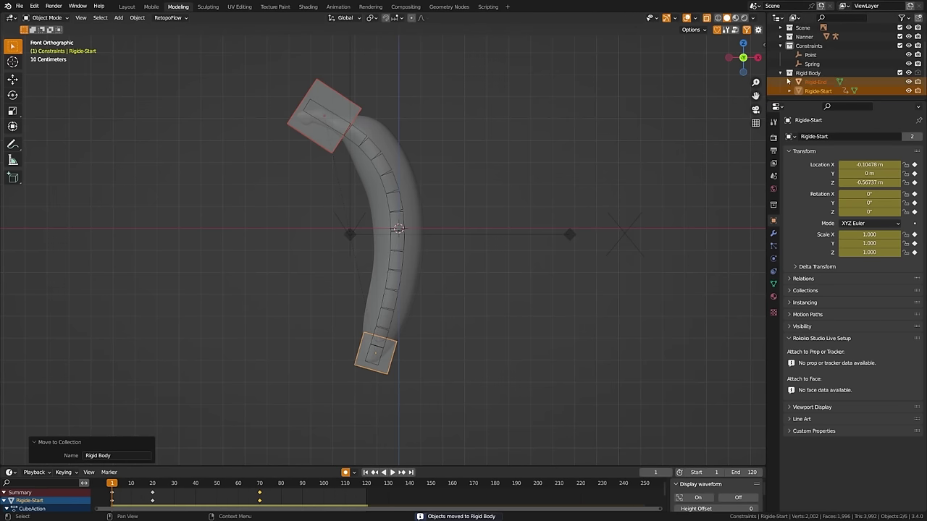
{"action": "scroll", "coordinate": [818, 80], "scroll_direction": "up", "scroll_amount": 1}
Hide the Rigid Body collection, select all, and switch the viewport to Material Preview shading
{"action": "left_click", "coordinate": [909, 91]}
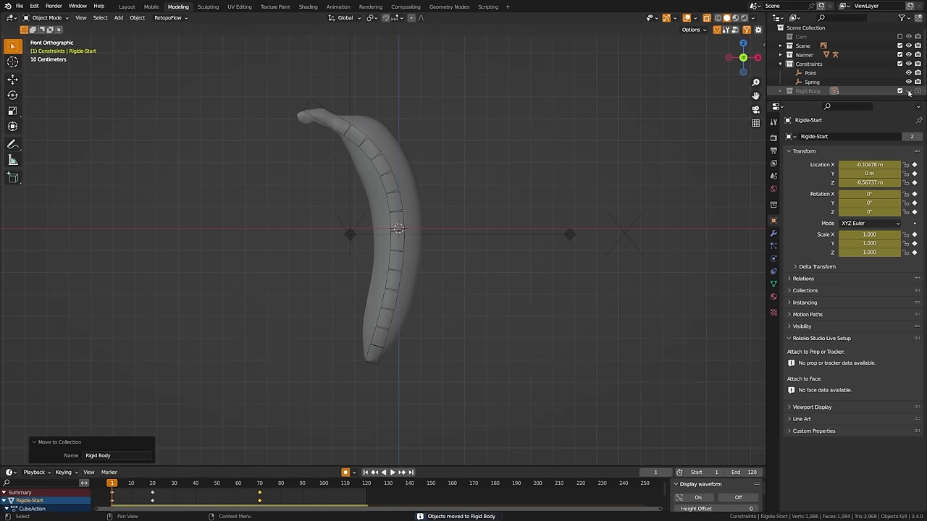
{"action": "key", "text": "a"}
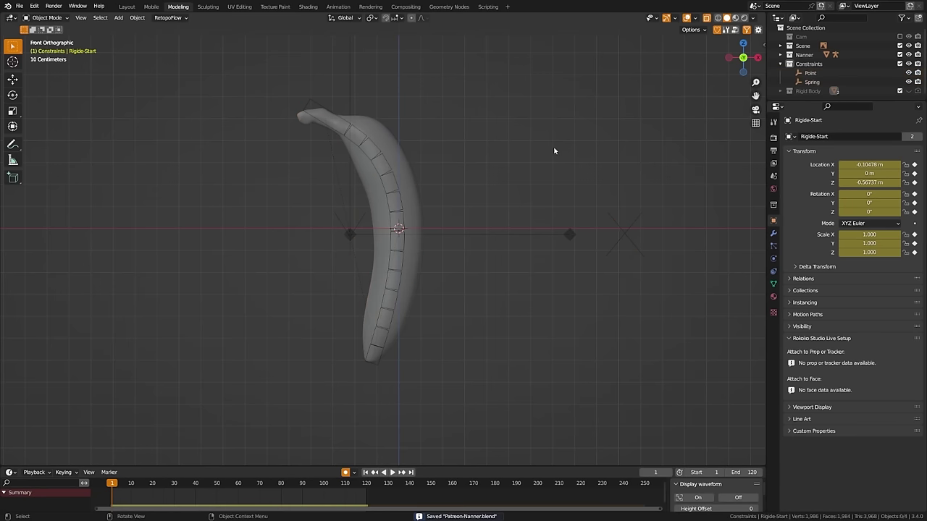
{"action": "left_click", "coordinate": [743, 18]}
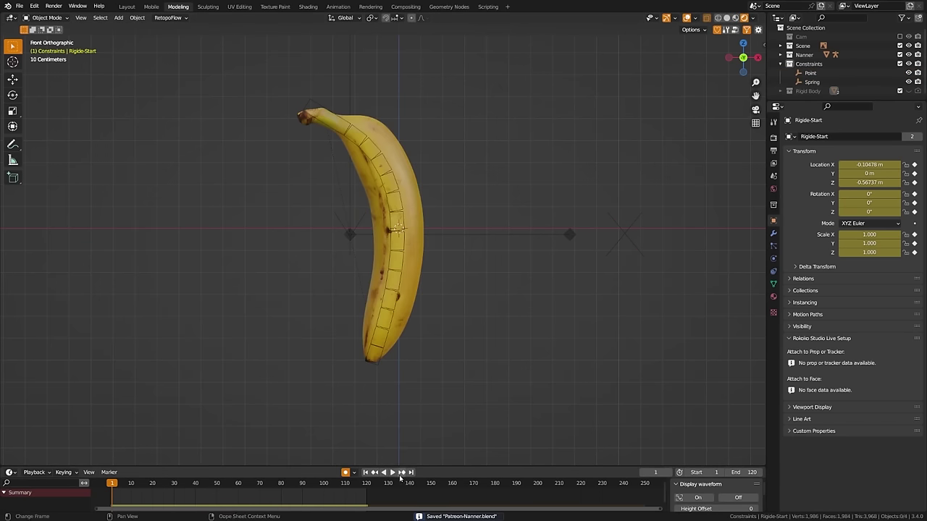